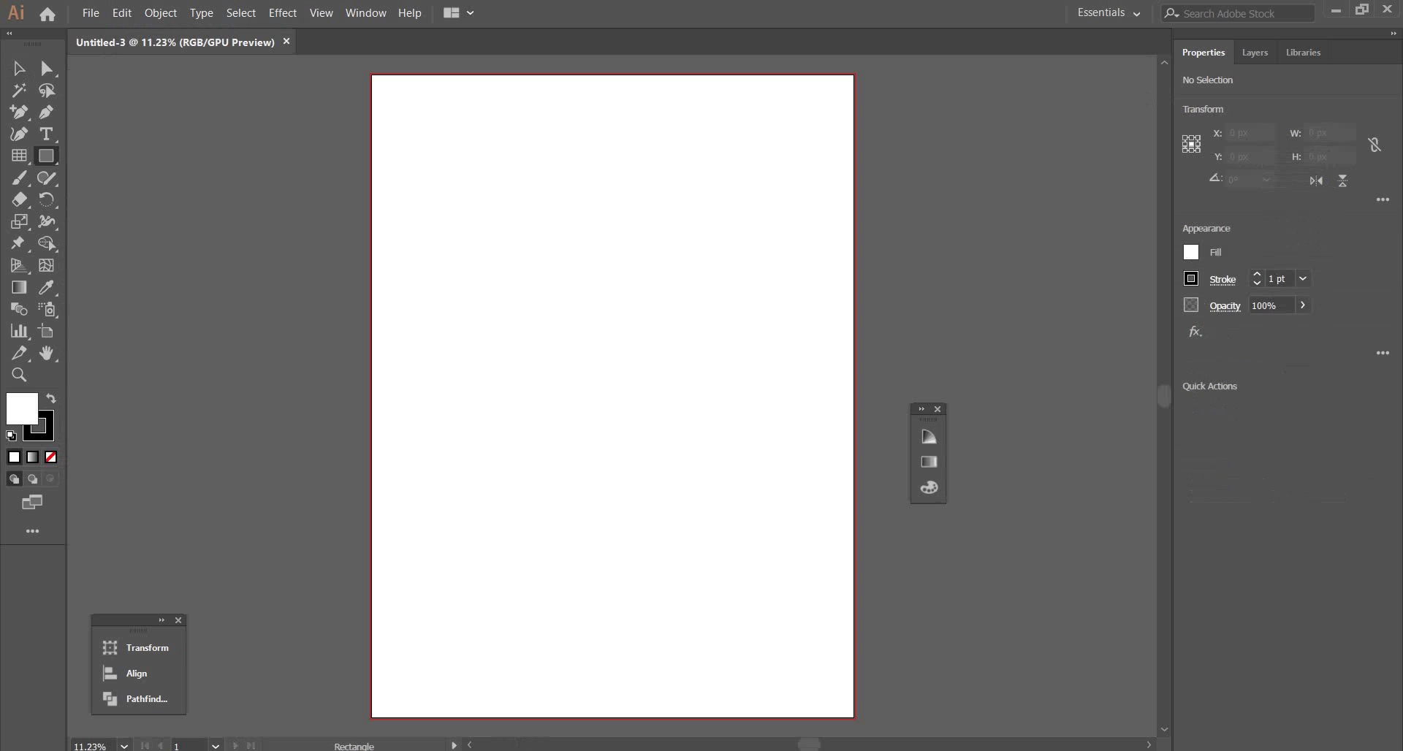
# Step: Draw a full-height vertical rectangle about 64 px wide just right of the artboard's centre and give it a linear gradient fill
pyautogui.moveTo(613, 94); pyautogui.dragTo(612, 396)
pyautogui.moveTo(638, 74); pyautogui.dragTo(649, 717)
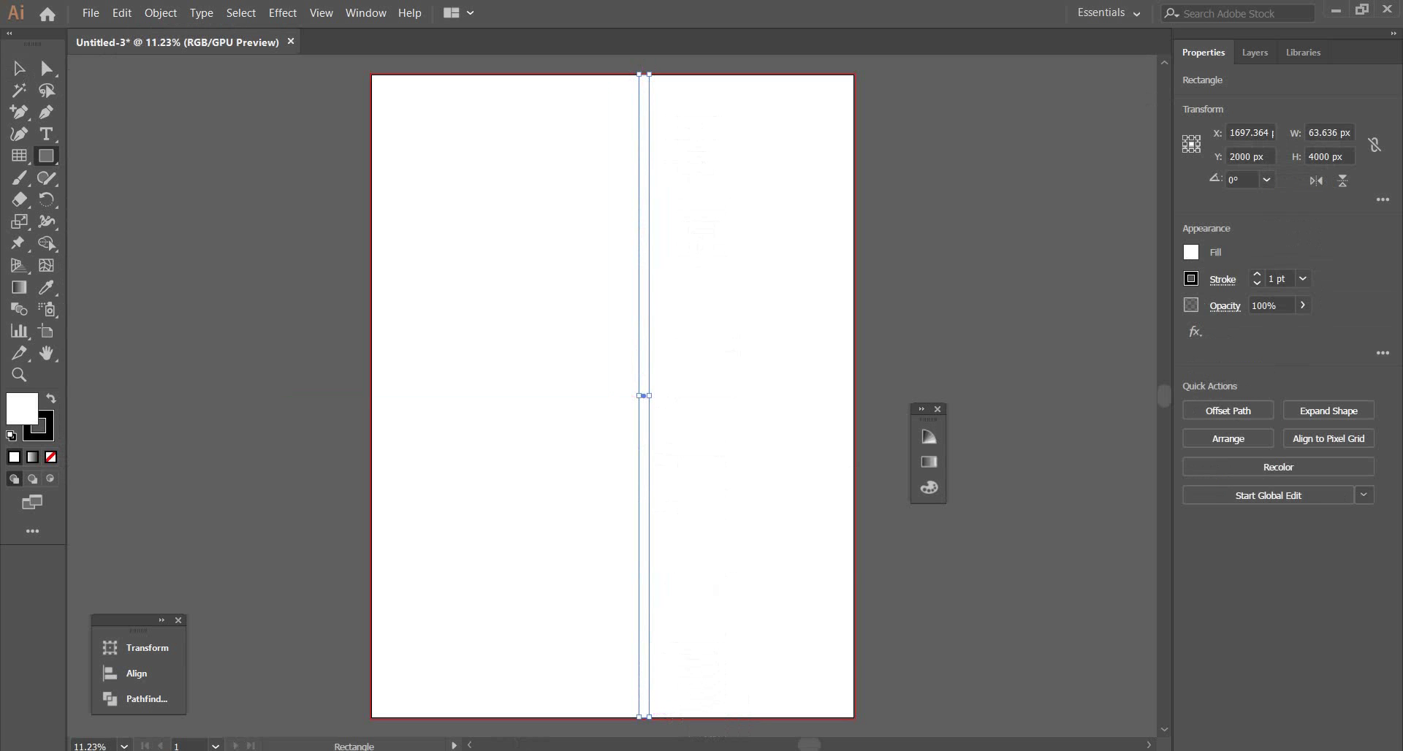
pyautogui.click(32, 457)
# Step: Colour the strip gradient's starting stop magenta (ff41ff) by lowering its green value to 65
pyautogui.doubleClick(706, 600)
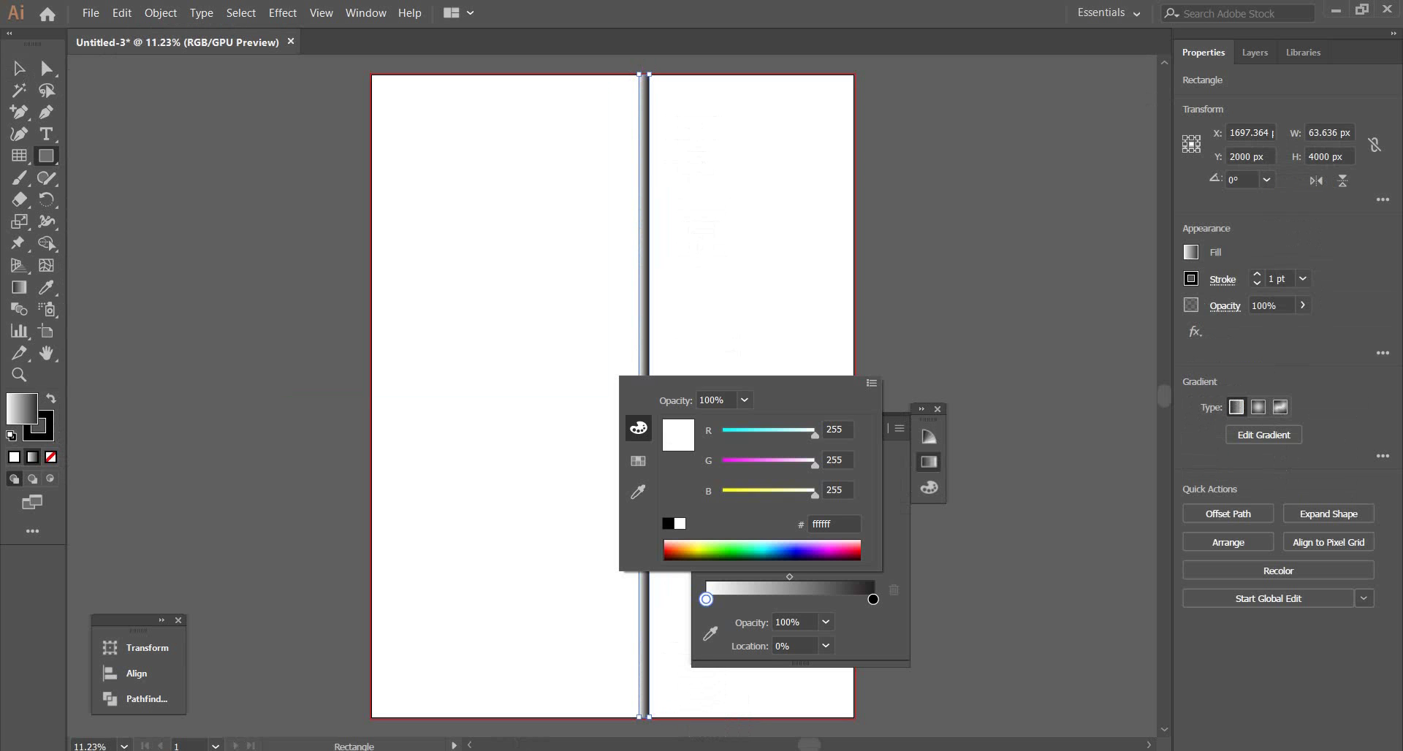
pyautogui.moveTo(814, 466); pyautogui.dragTo(746, 465)
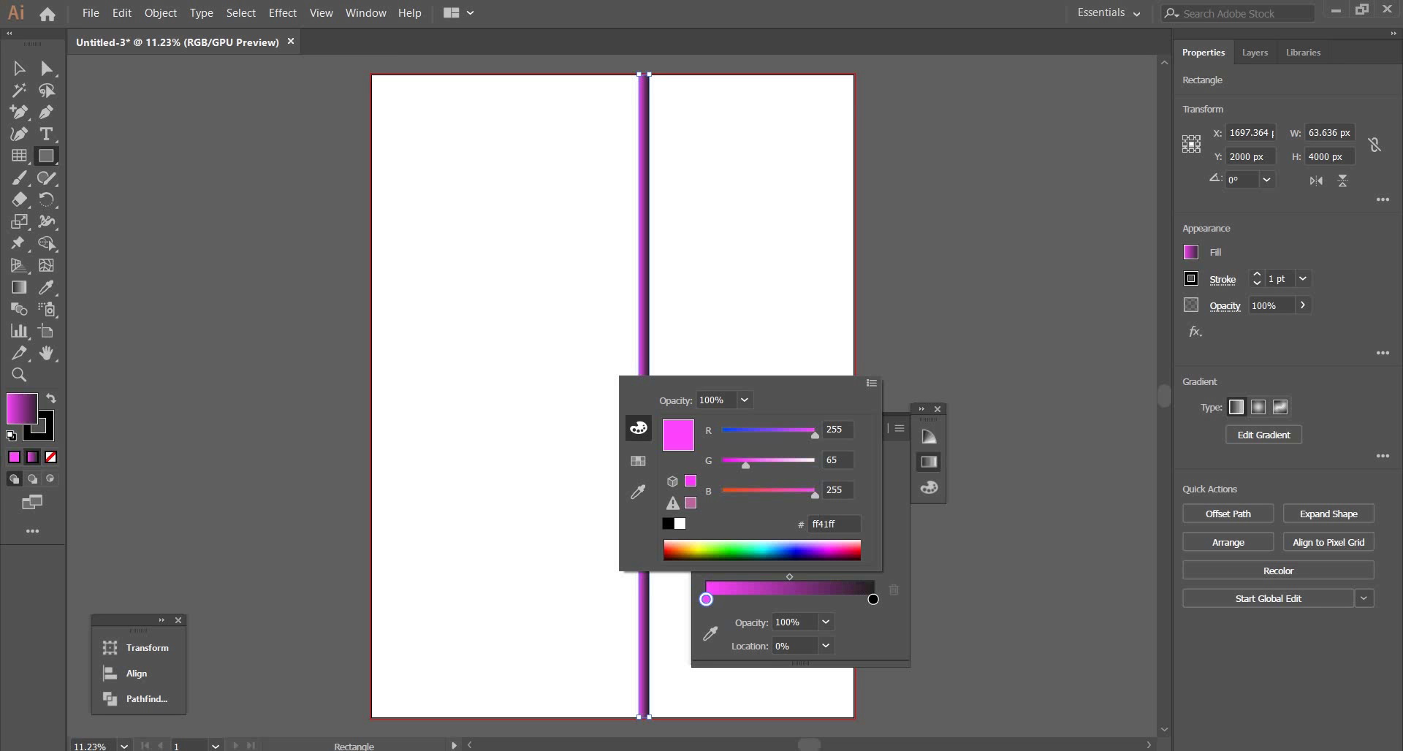
pyautogui.press('Escape')
# Step: Switch the gradient's end stop to RGB, colour it crimson (d4003b) and copy its hex code
pyautogui.doubleClick(873, 599)
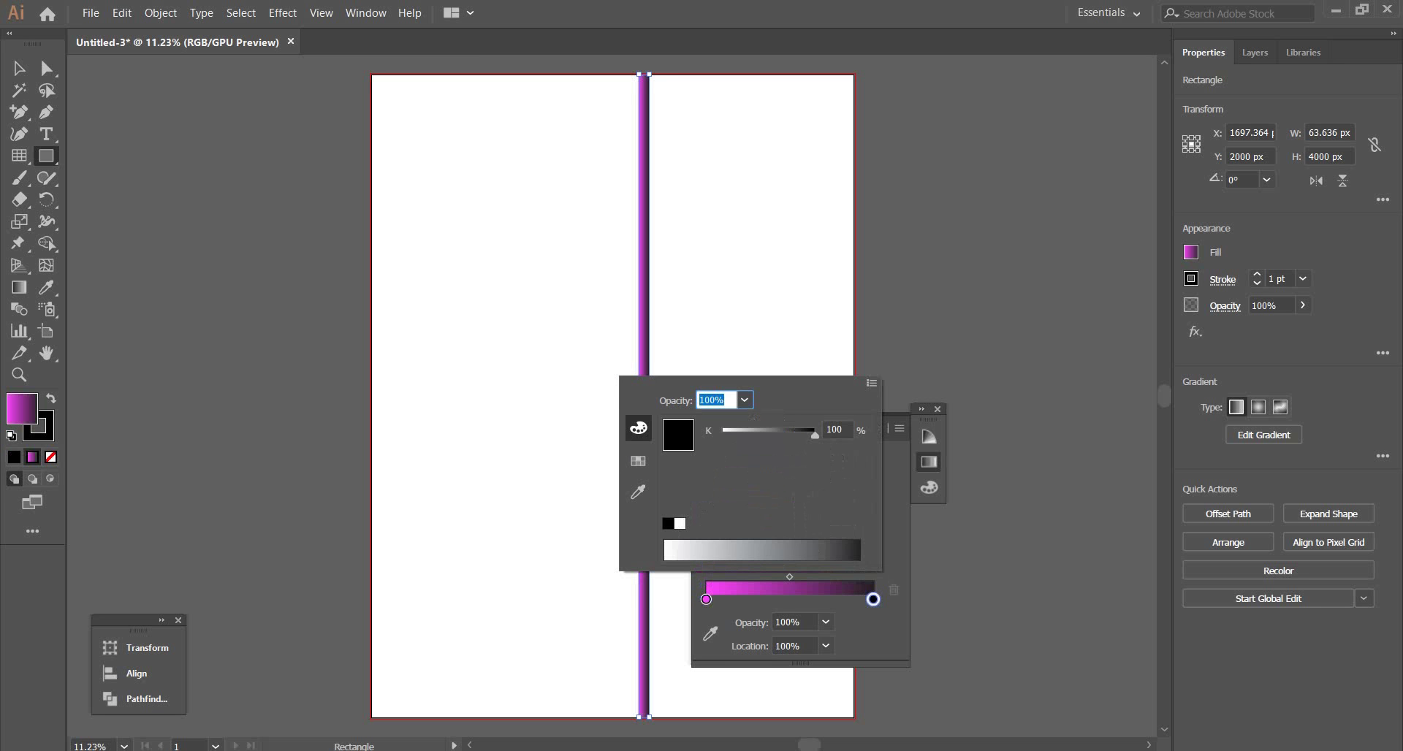
pyautogui.click(872, 383)
pyautogui.click(919, 404)
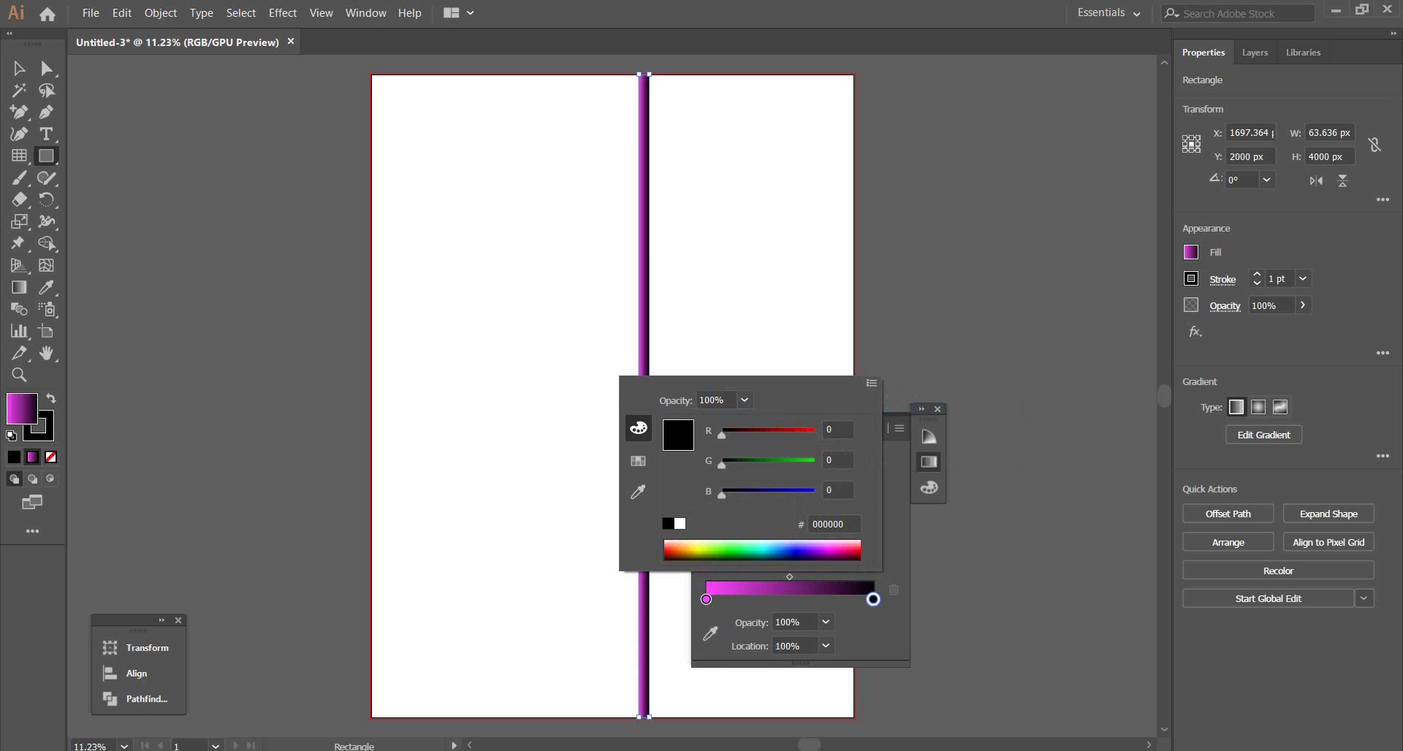
pyautogui.moveTo(722, 464); pyautogui.dragTo(785, 465)
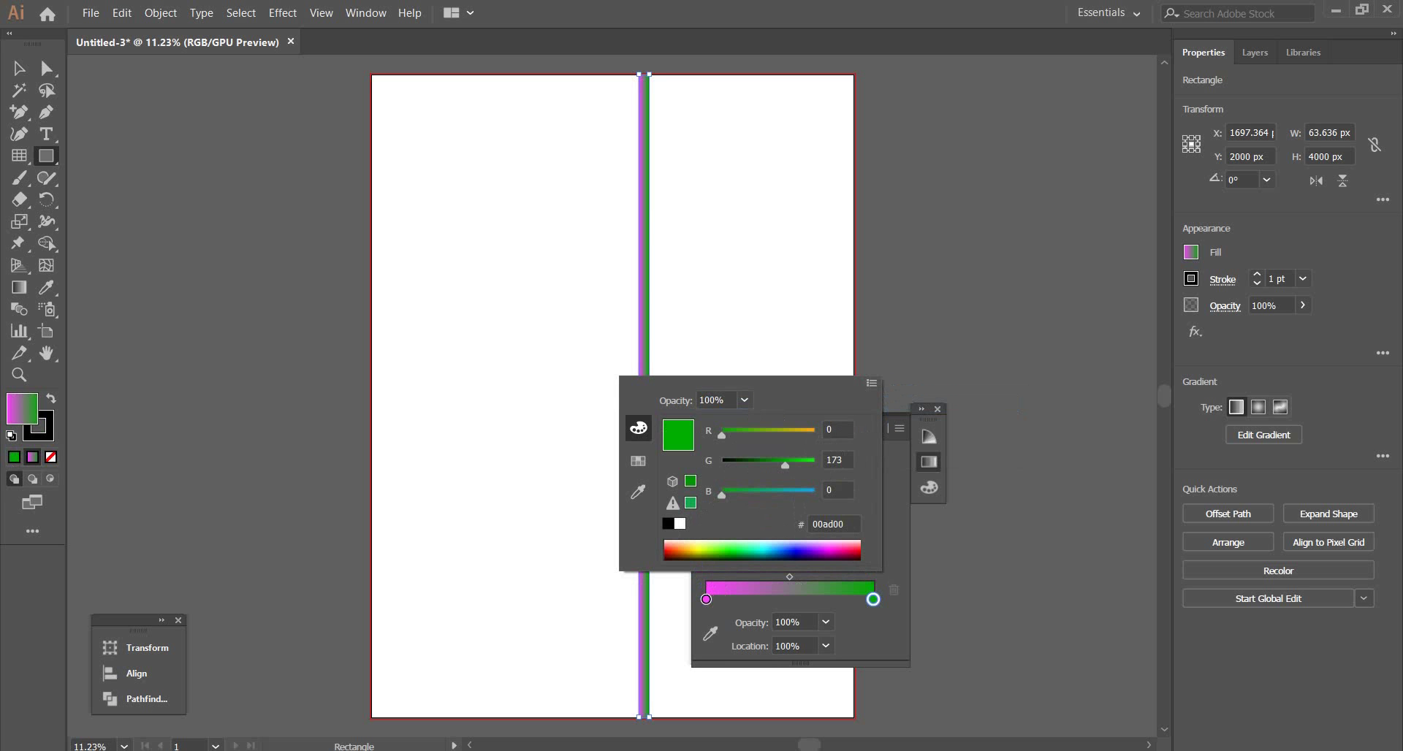
pyautogui.click(782, 551)
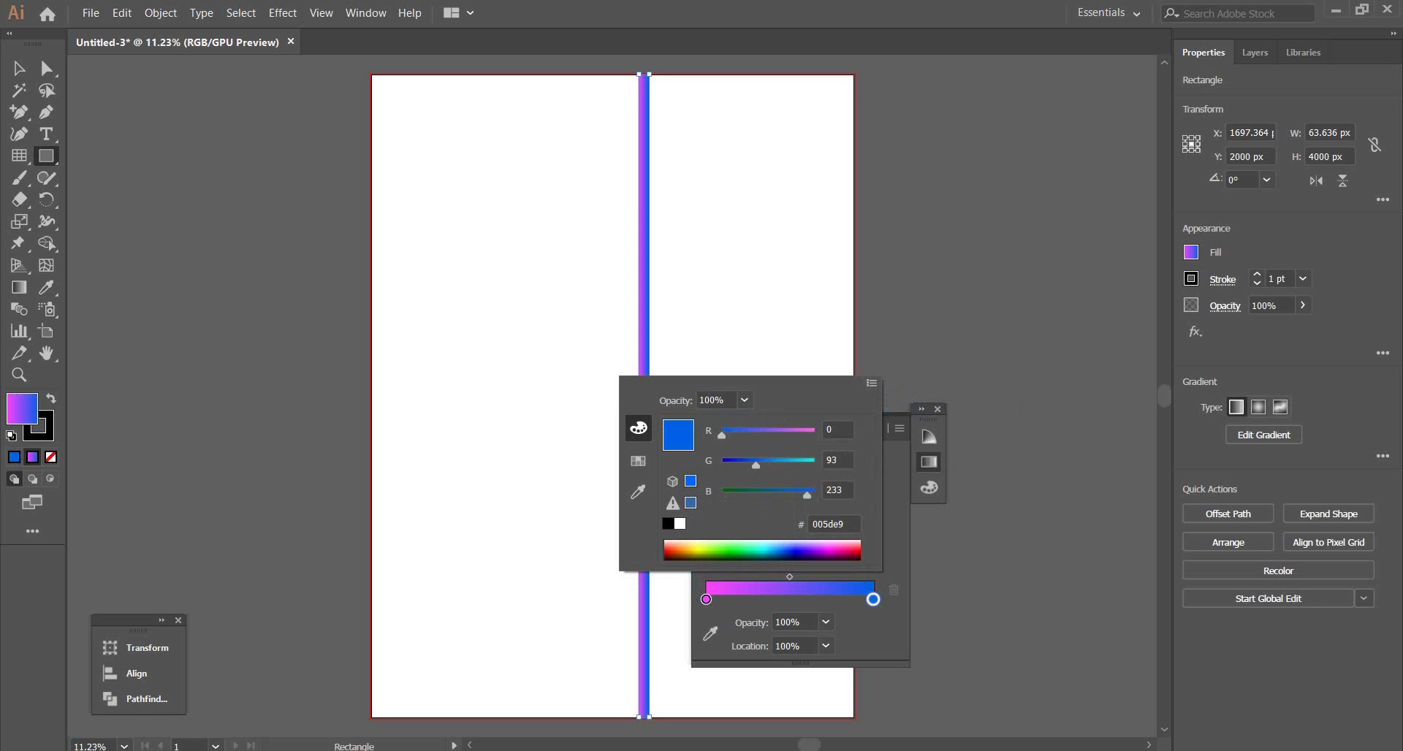
pyautogui.click(840, 550)
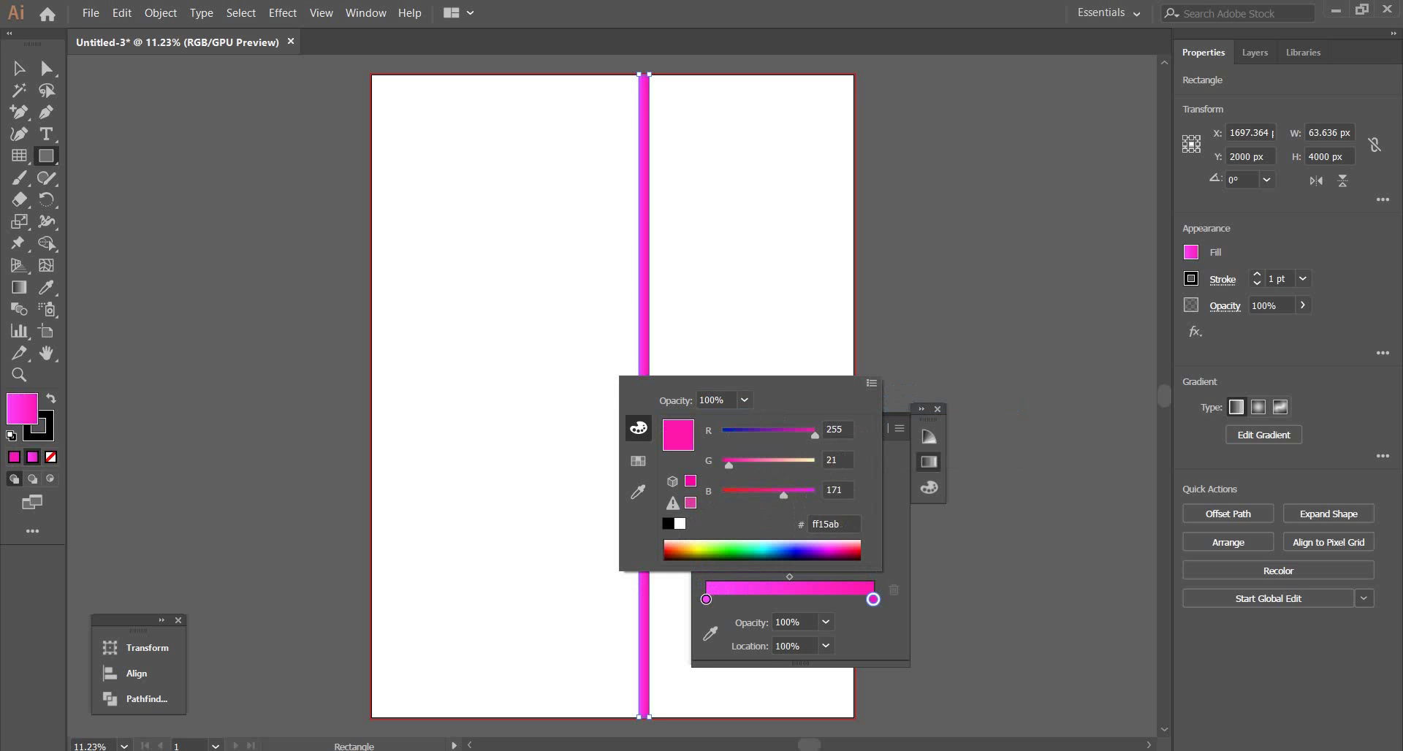
pyautogui.rightClick(823, 528)
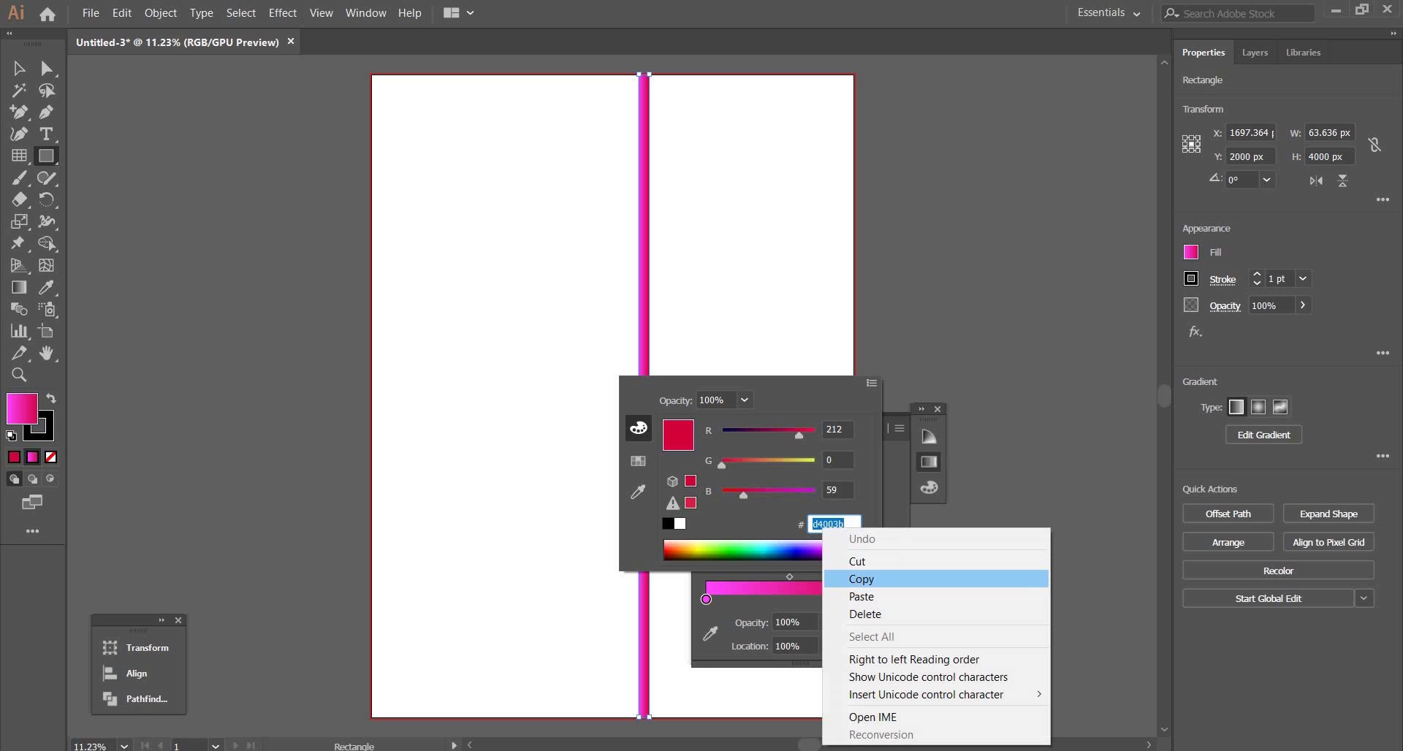
pyautogui.click(861, 578)
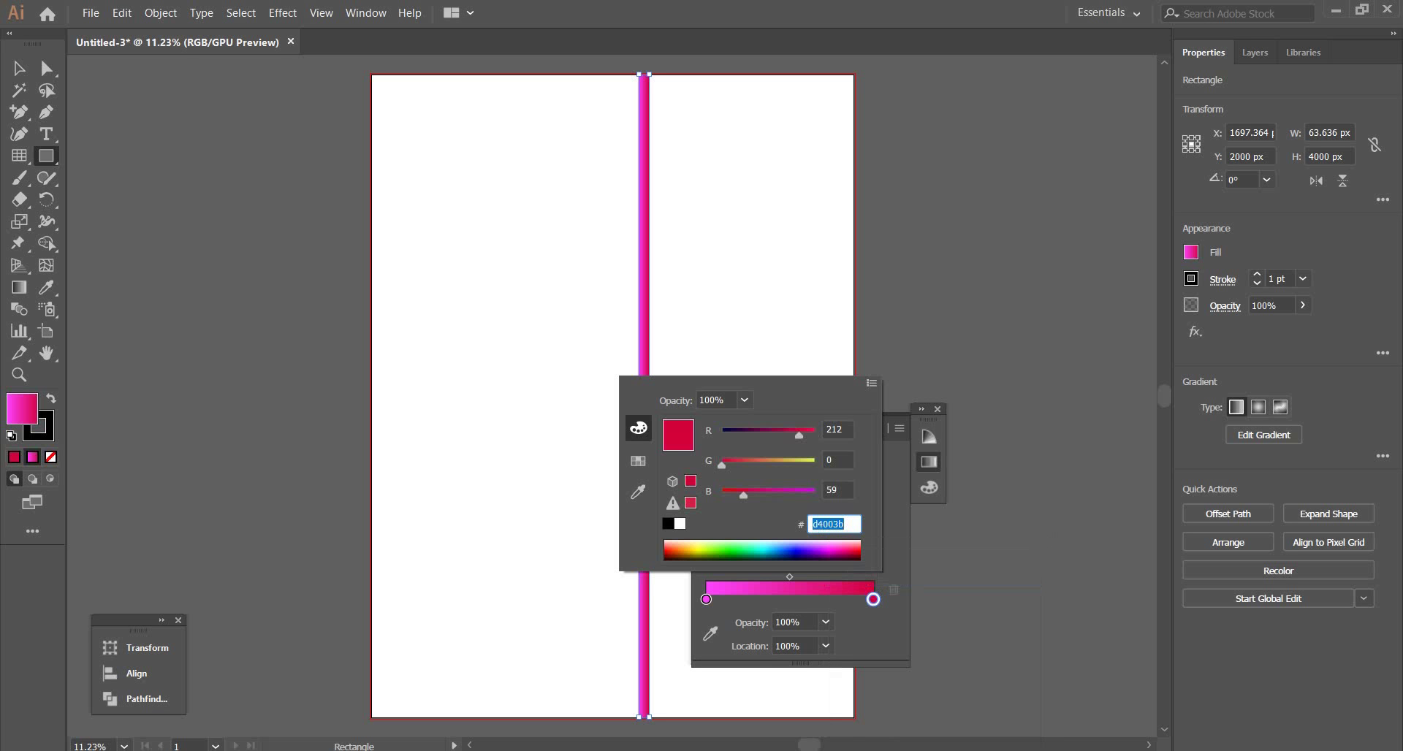
pyautogui.press('Escape')
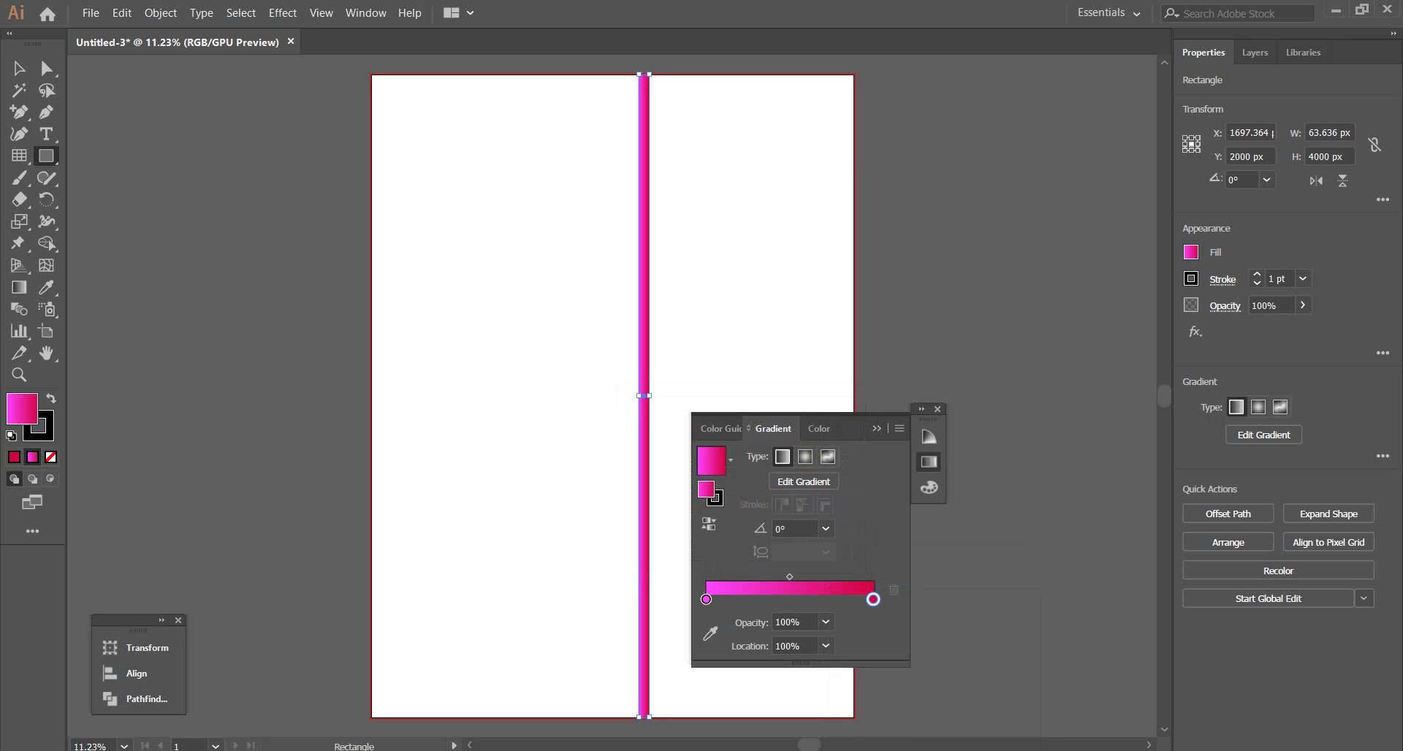
pyautogui.click(877, 429)
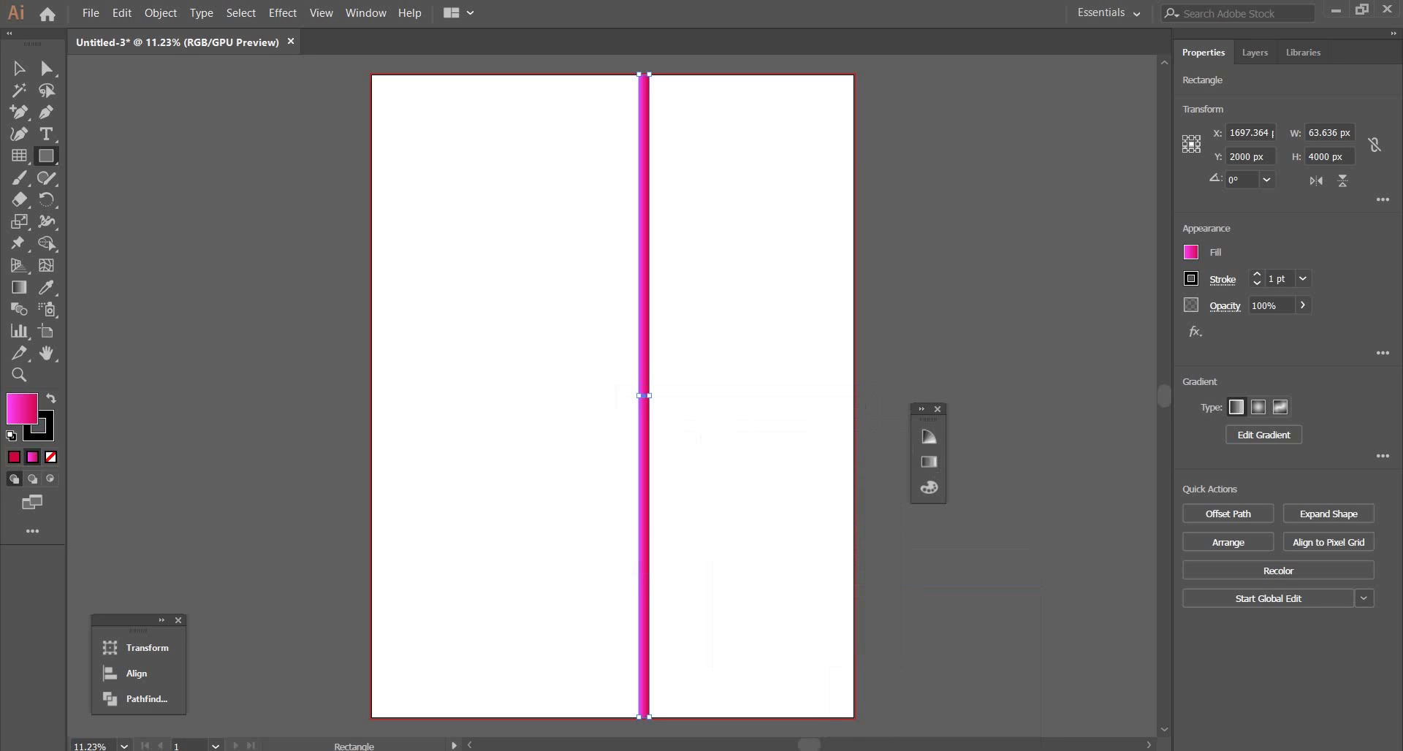
# Step: Place a point text object in the upper area left of the strip and set its font size to 200 pt
pyautogui.press('t')
pyautogui.click(403, 288)
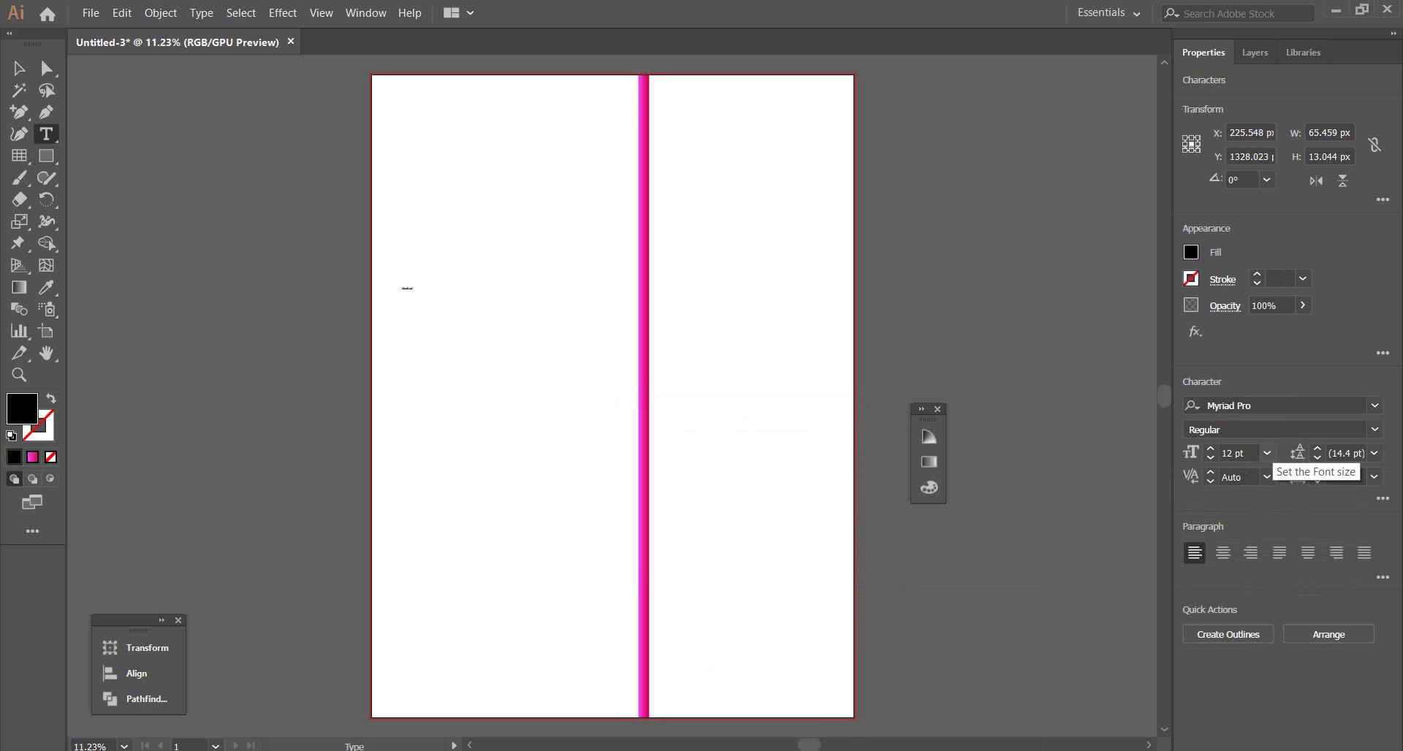
pyautogui.click(1267, 453)
pyautogui.click(1299, 434)
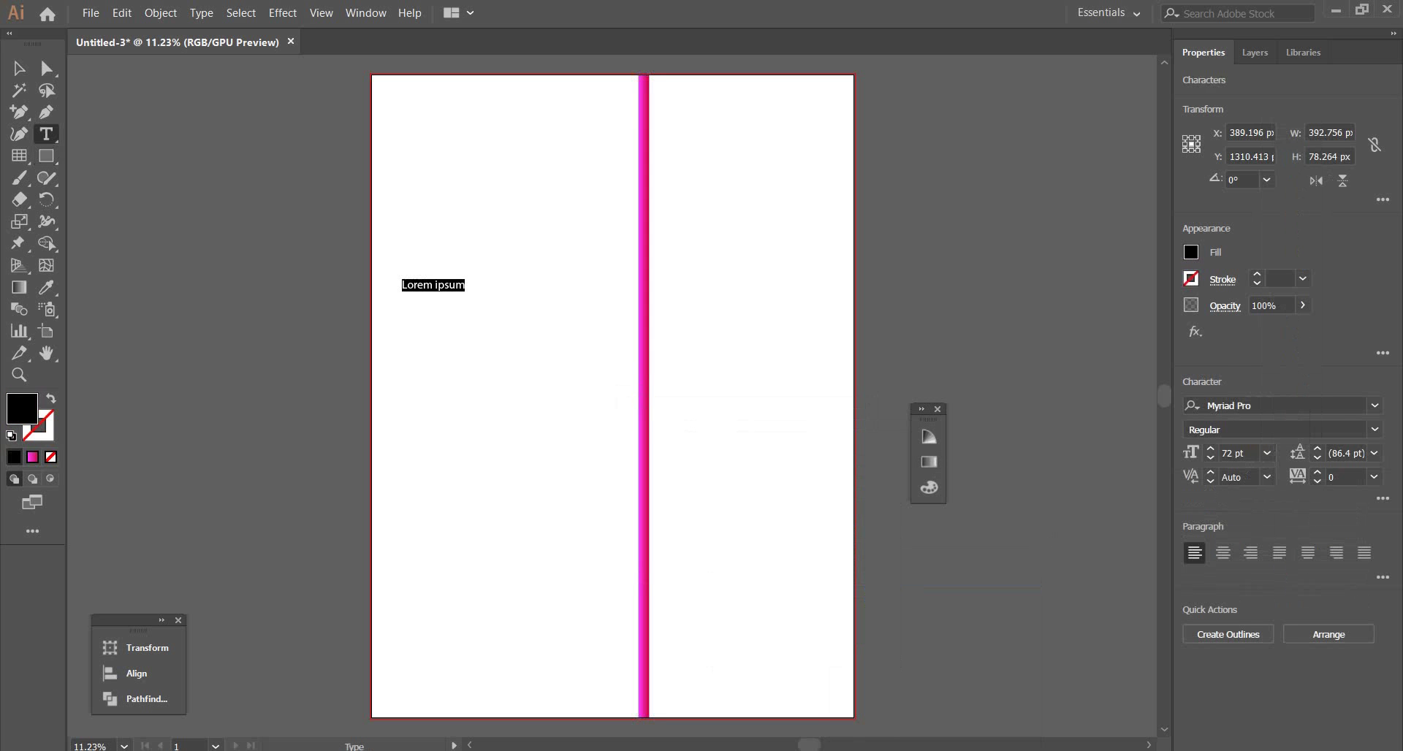
pyautogui.moveTo(1246, 455); pyautogui.dragTo(1213, 457)
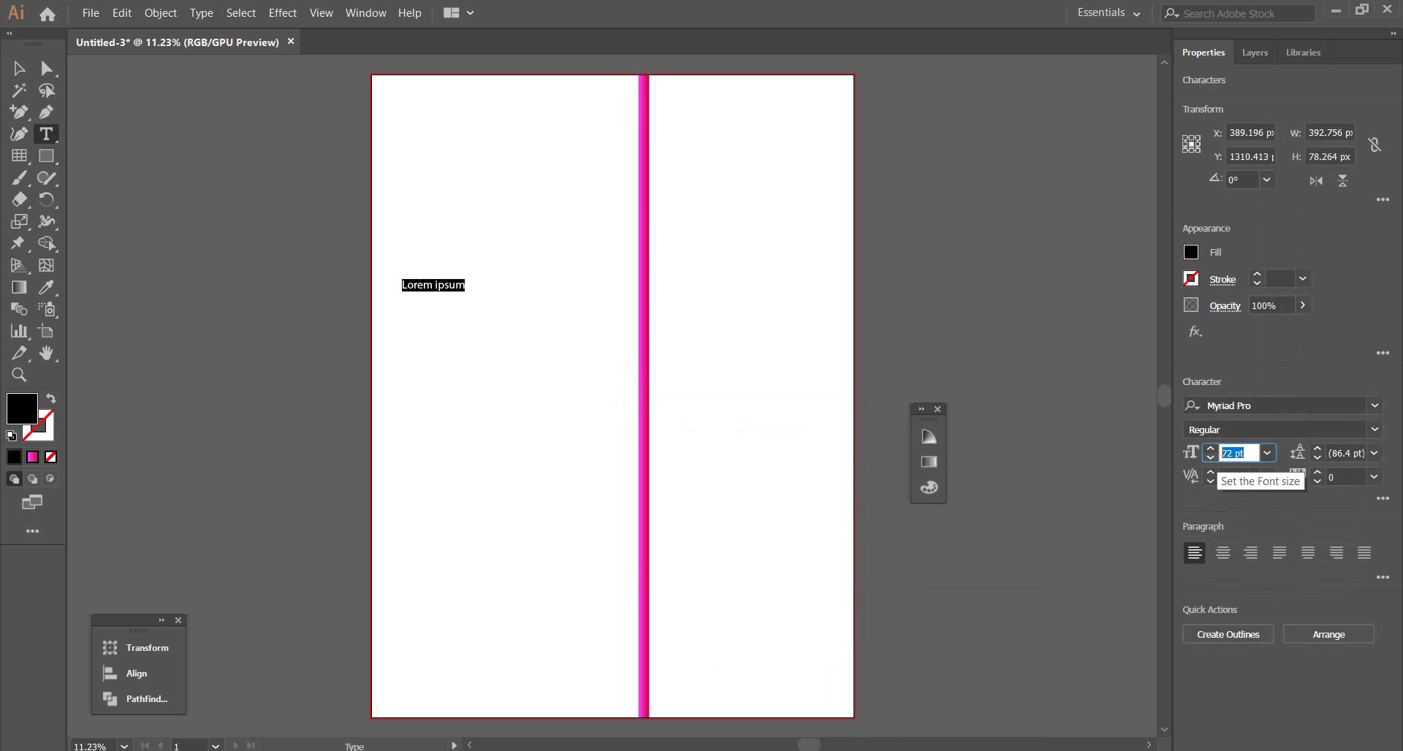
pyautogui.write('200')
pyautogui.press('Return')
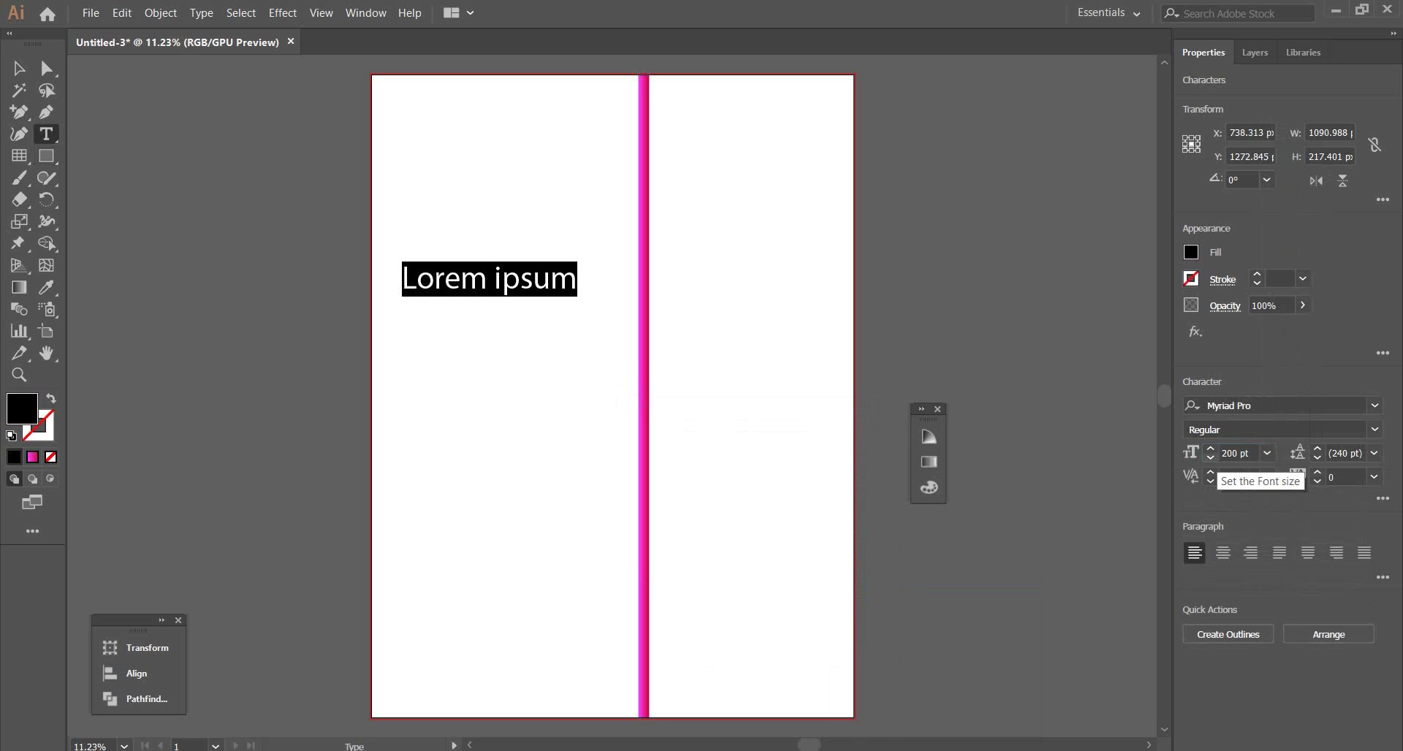
# Step: Replace the placeholder text with "Happy New Year" and break it into three lines, one word per line
pyautogui.write('H')
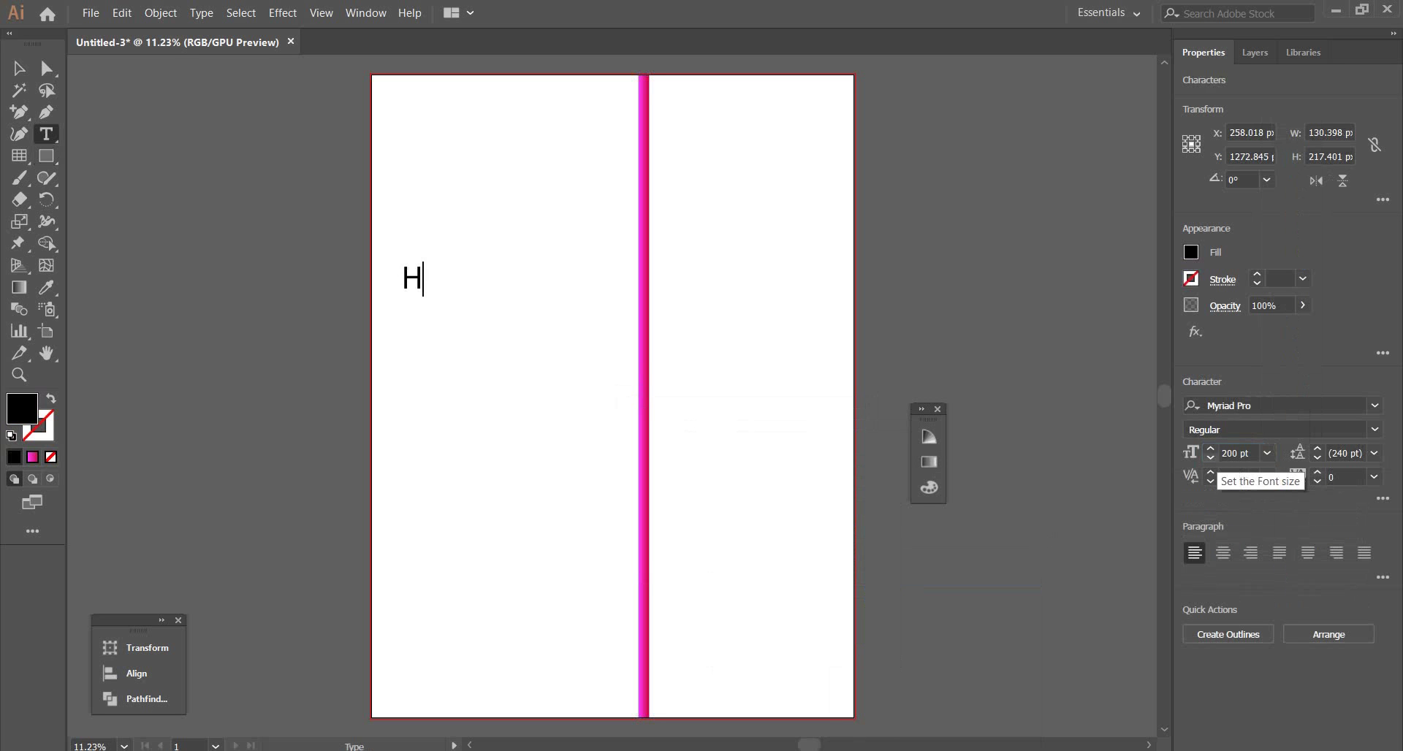
pyautogui.write('appy ')
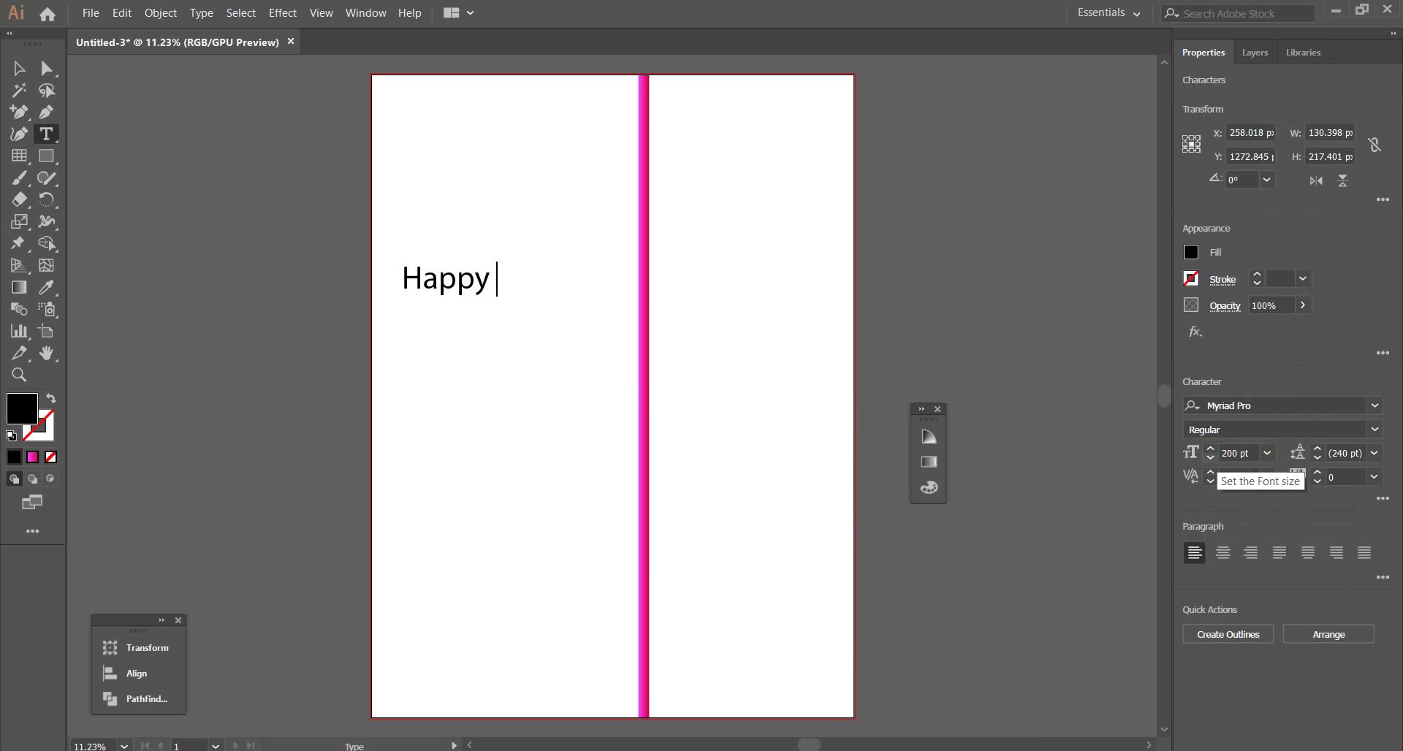
pyautogui.write('New')
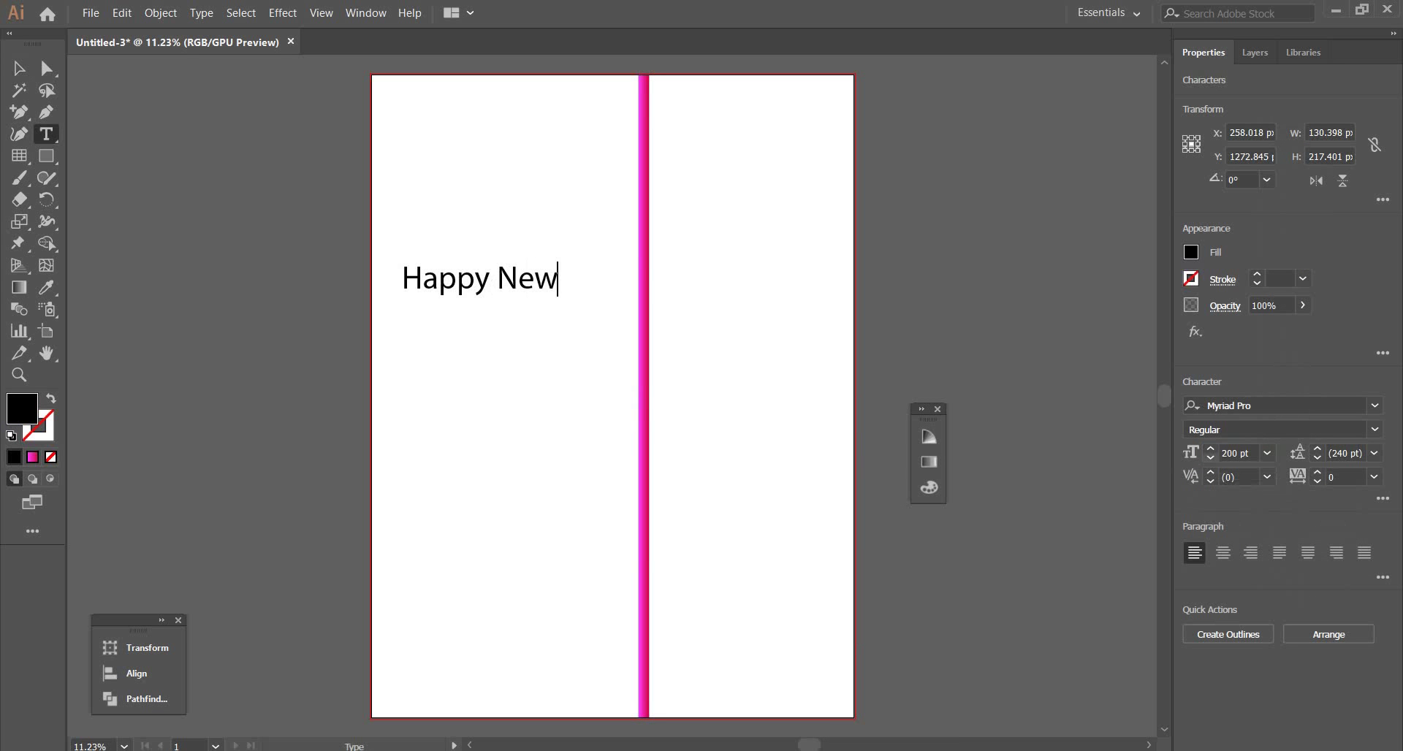
pyautogui.write(' Year')
pyautogui.click(497, 279)
pyautogui.press('Return')
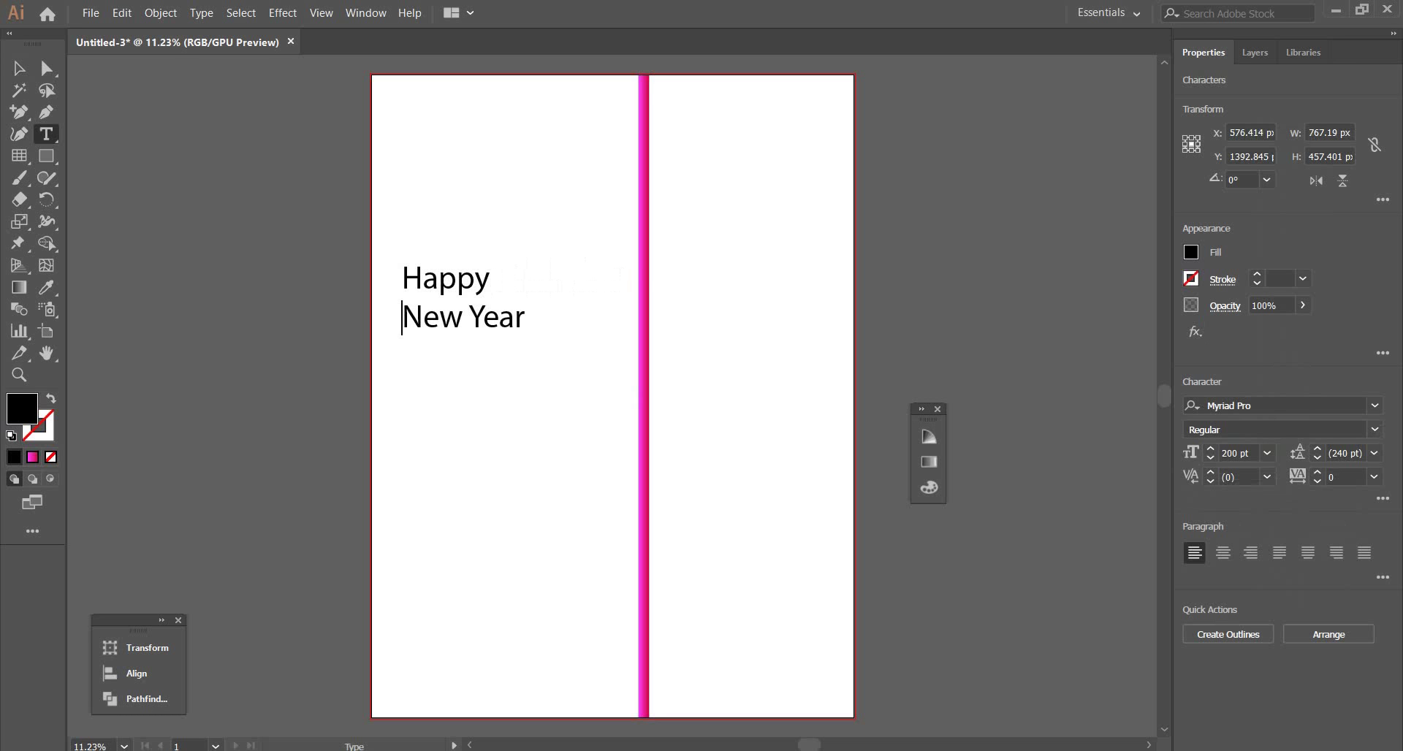
pyautogui.click(469, 319)
pyautogui.press('Return')
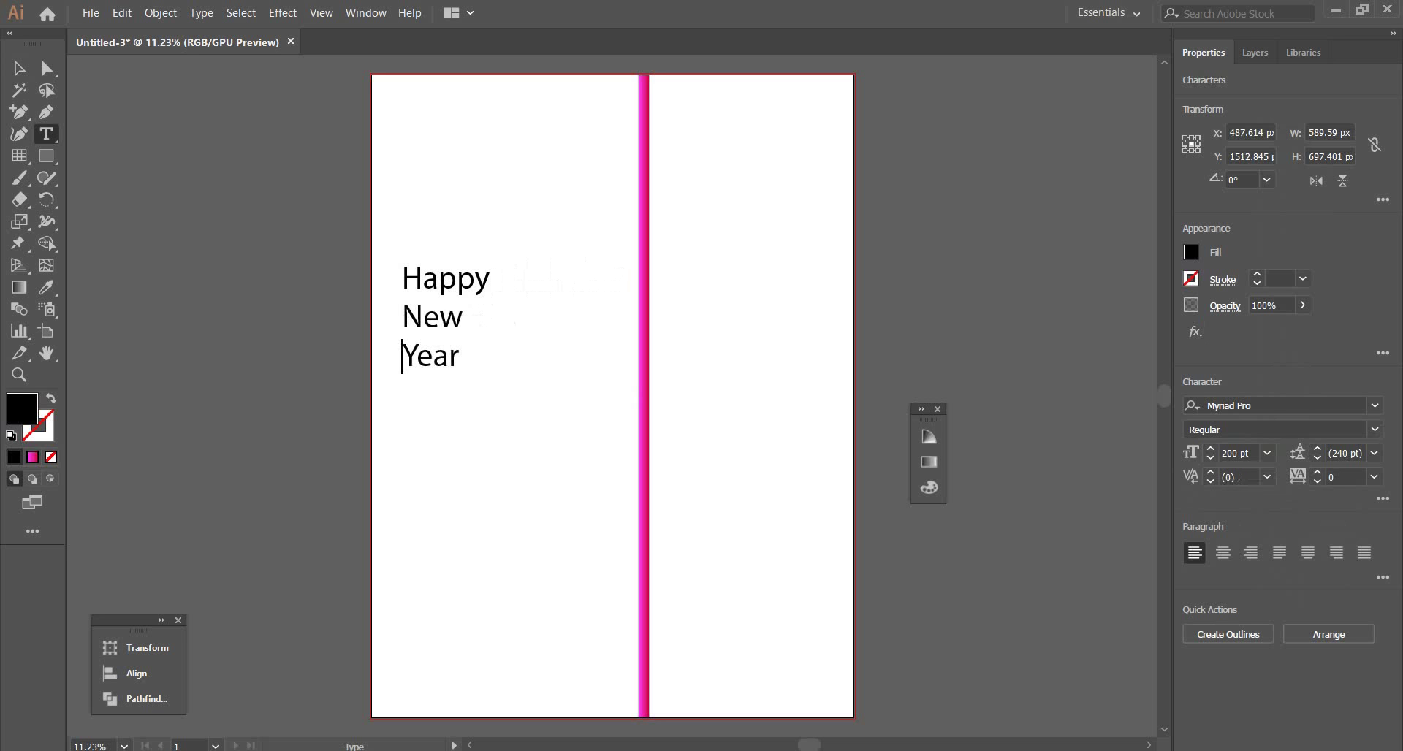
pyautogui.press('Escape')
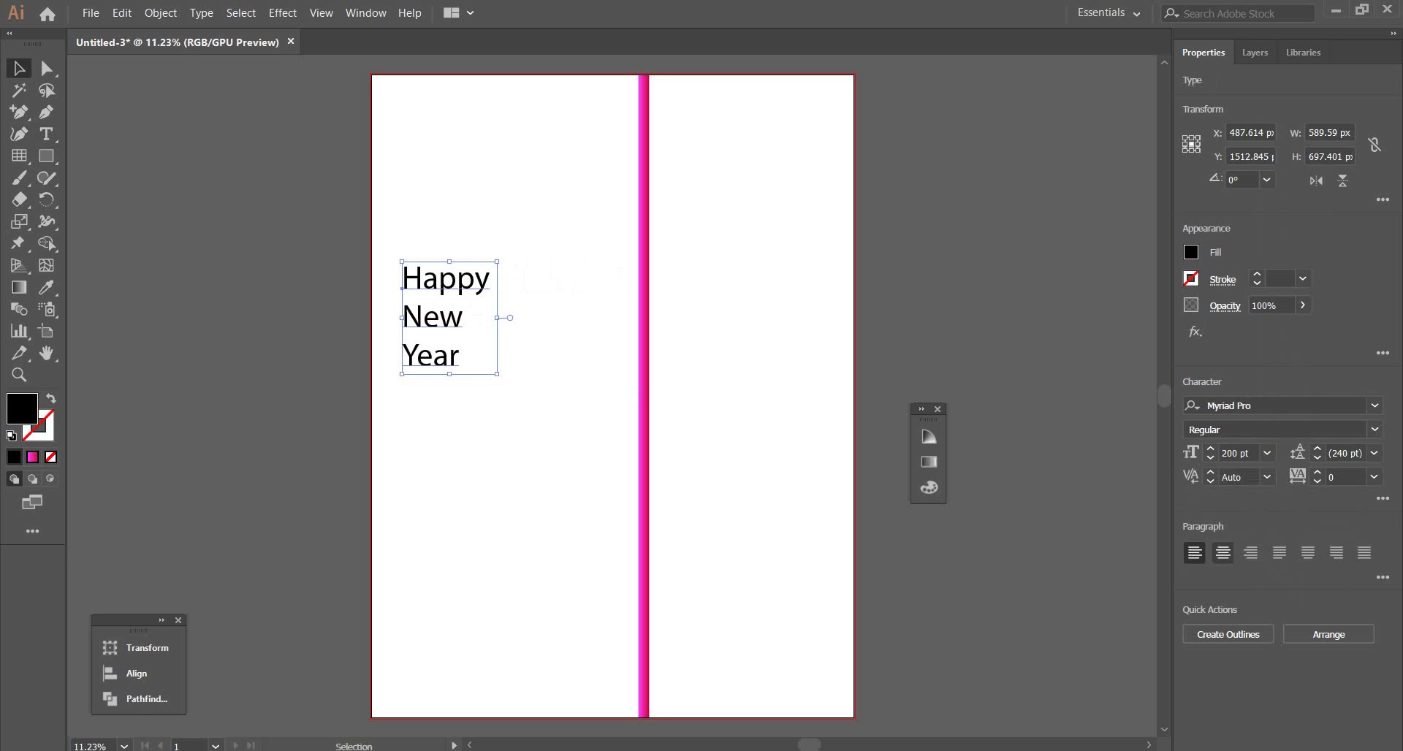
# Step: Centre-align the three-line greeting and move it to the upper part of the area right of the strip
pyautogui.click(1223, 552)
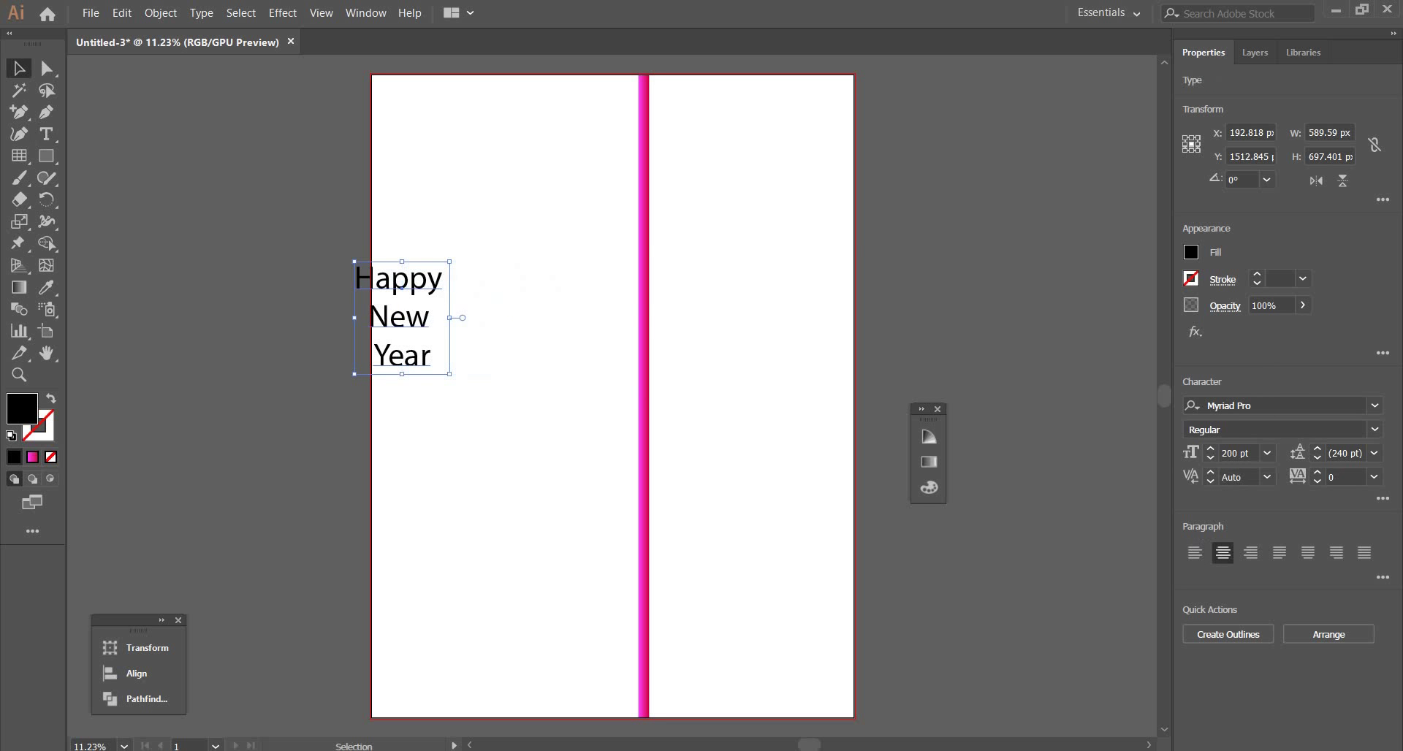
pyautogui.moveTo(433, 277); pyautogui.dragTo(780, 119)
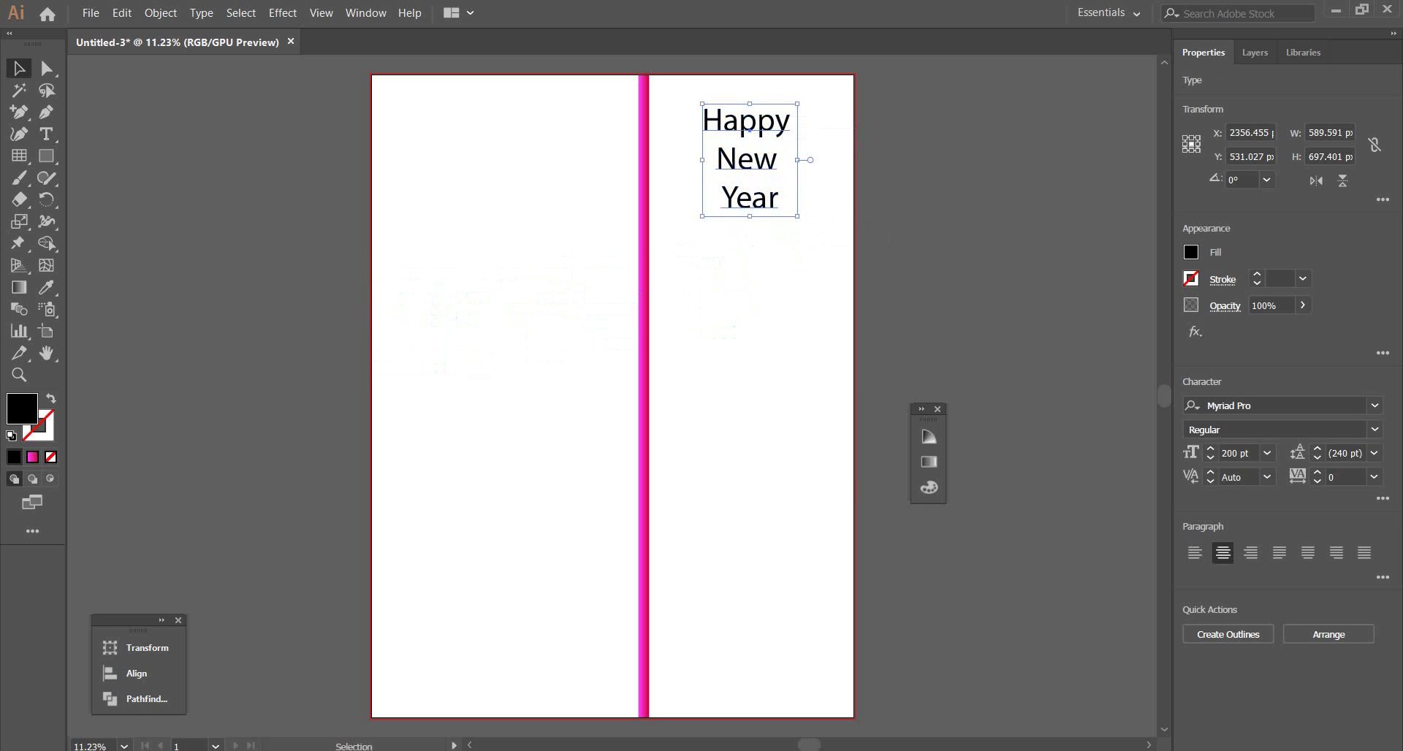
pyautogui.rightClick(782, 174)
pyautogui.moveTo(840, 244)
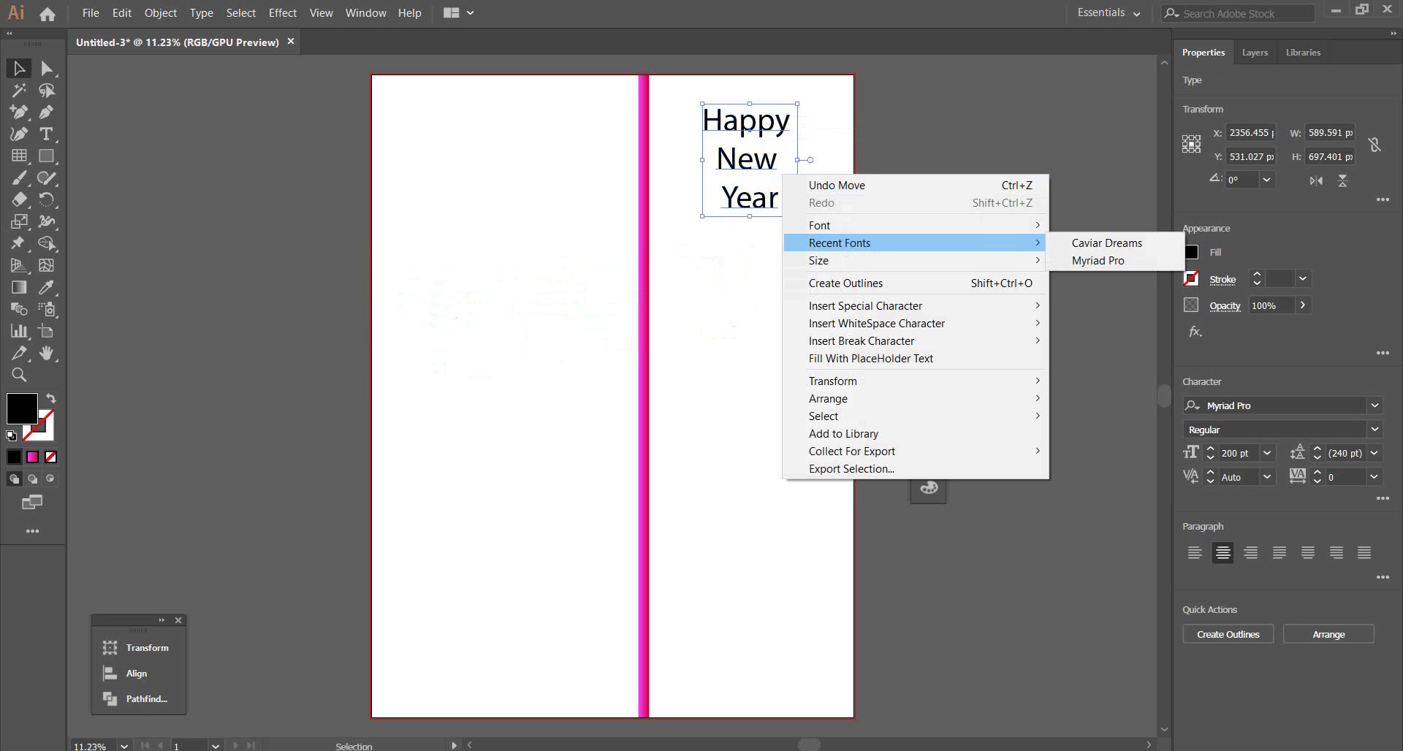
pyautogui.press('Escape')
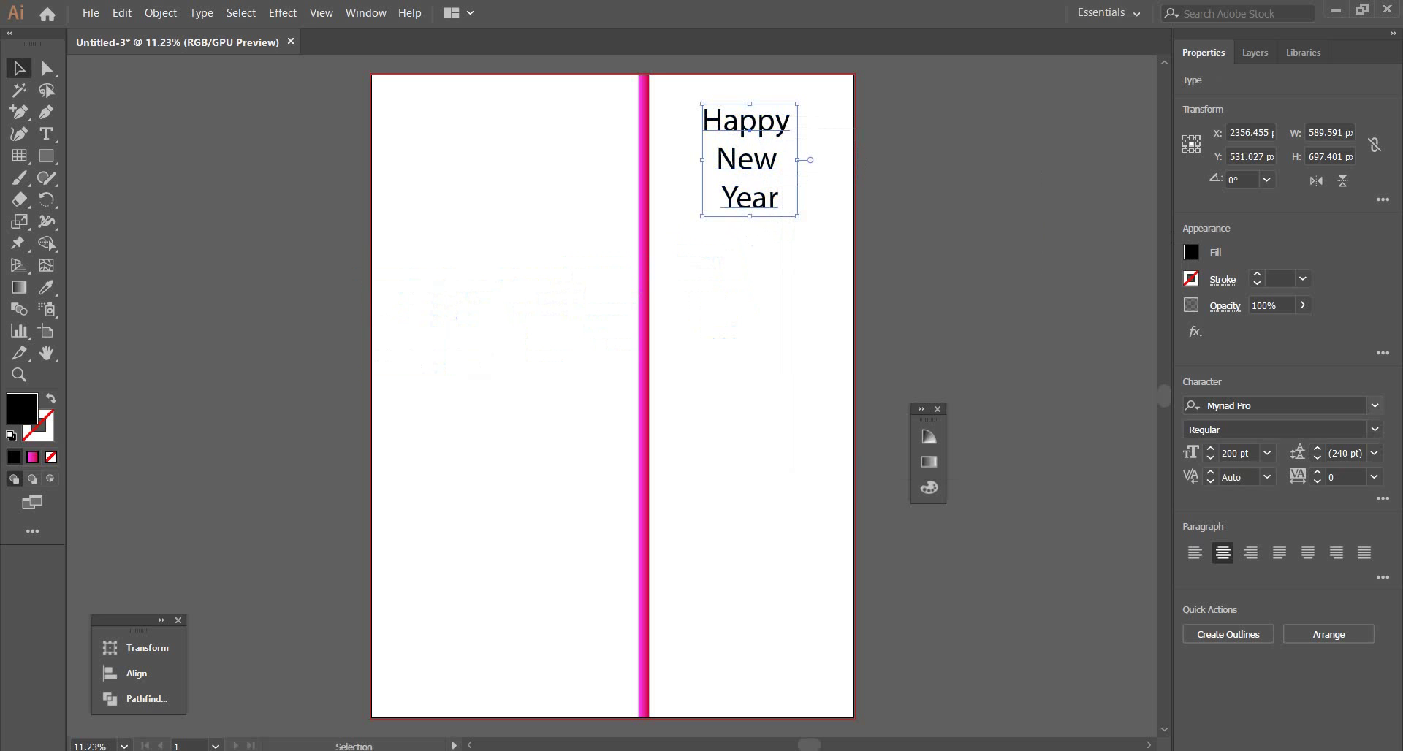
# Step: Browse the font previews and set the greeting in Monotype Corsiva
pyautogui.click(1375, 405)
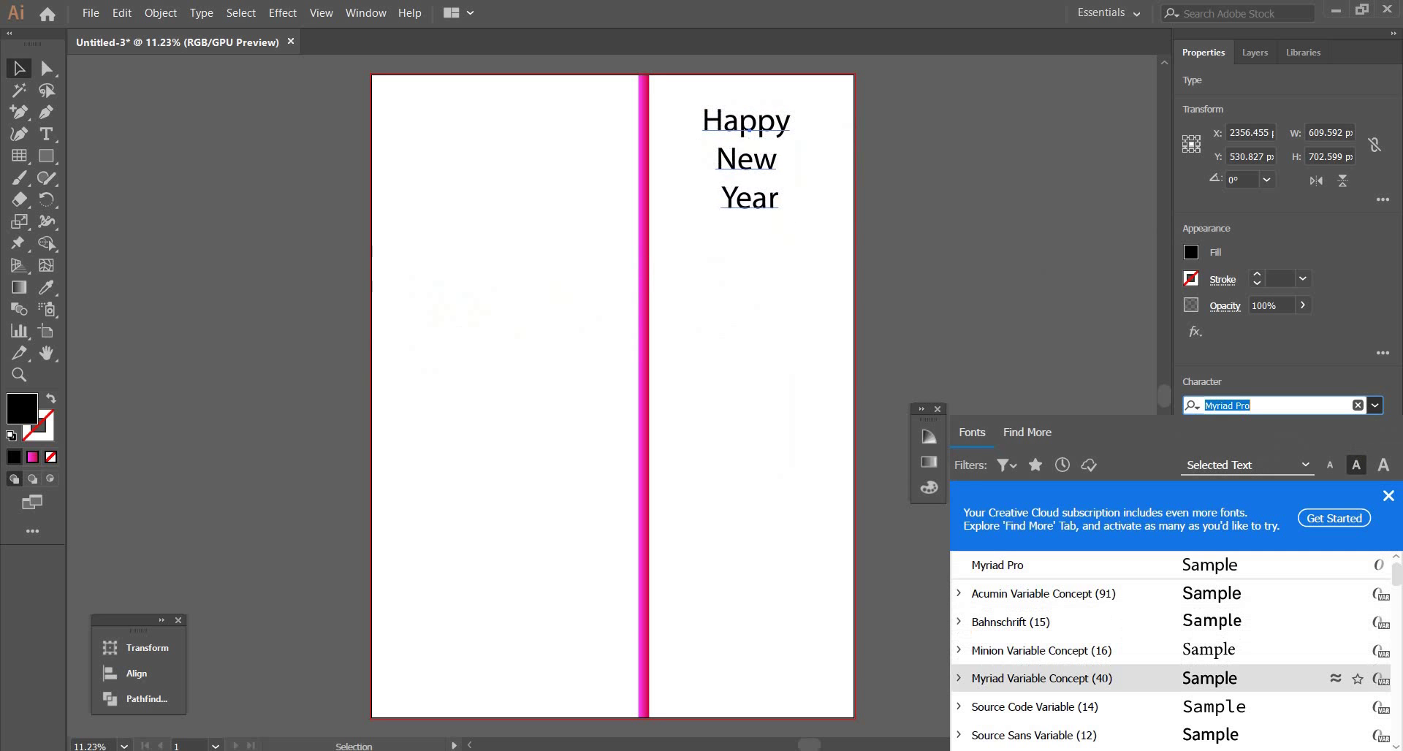
pyautogui.scroll(-5, 1169, 678)
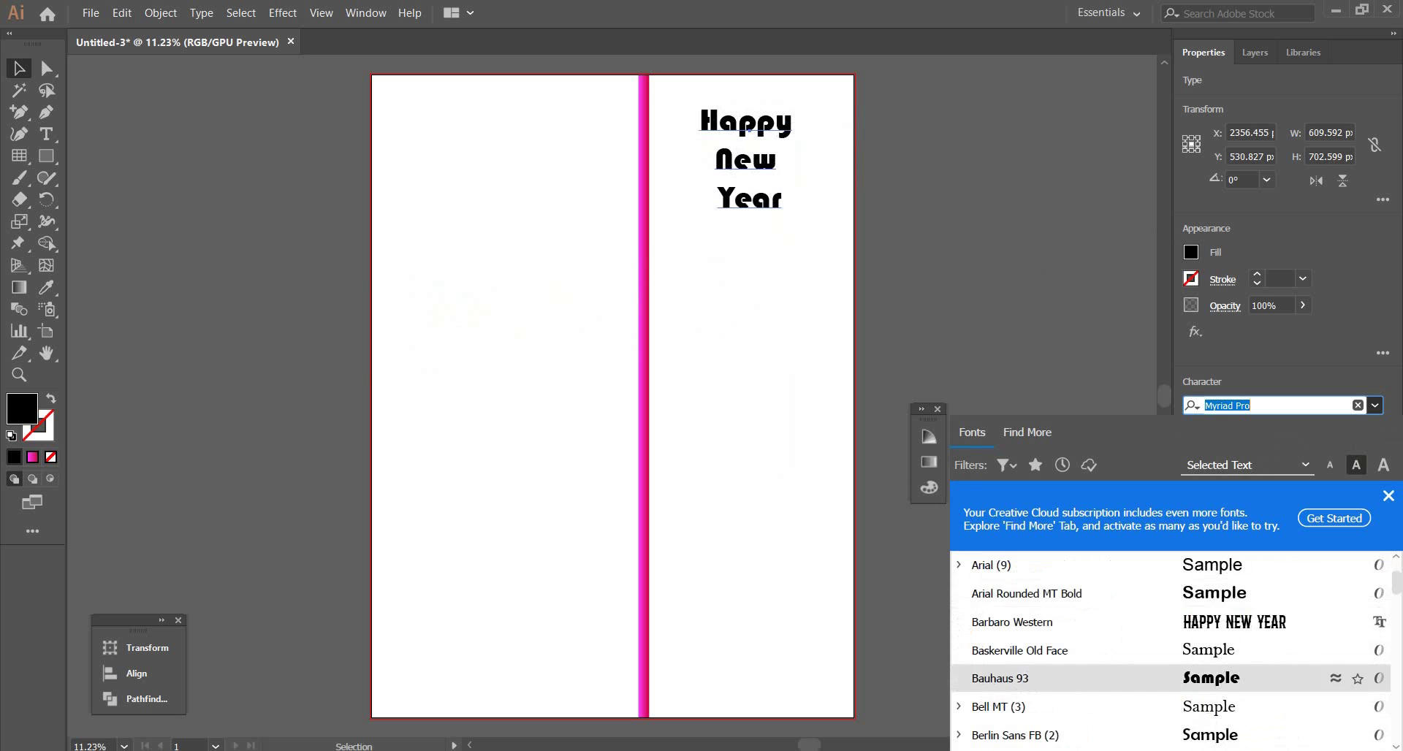
pyautogui.scroll(-1, 1169, 678)
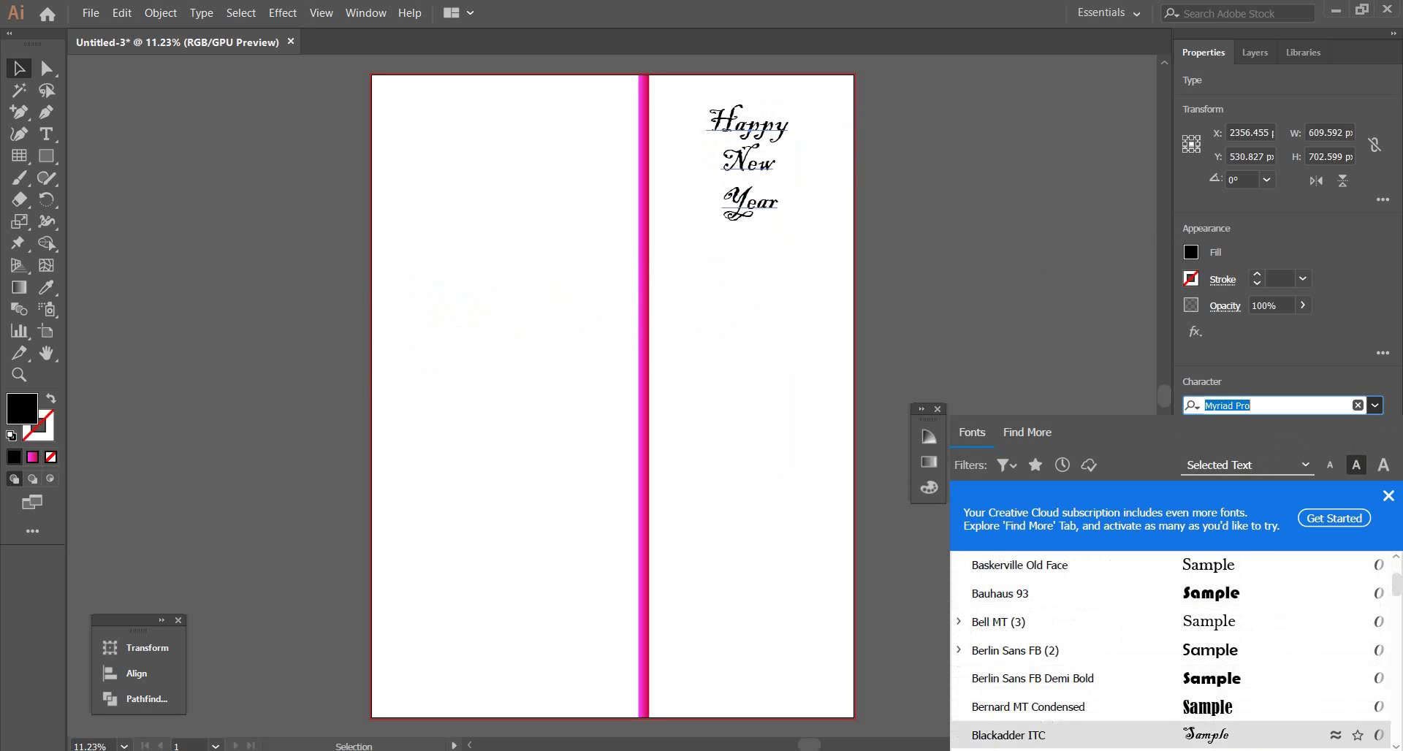
pyautogui.scroll(-2, 1169, 735)
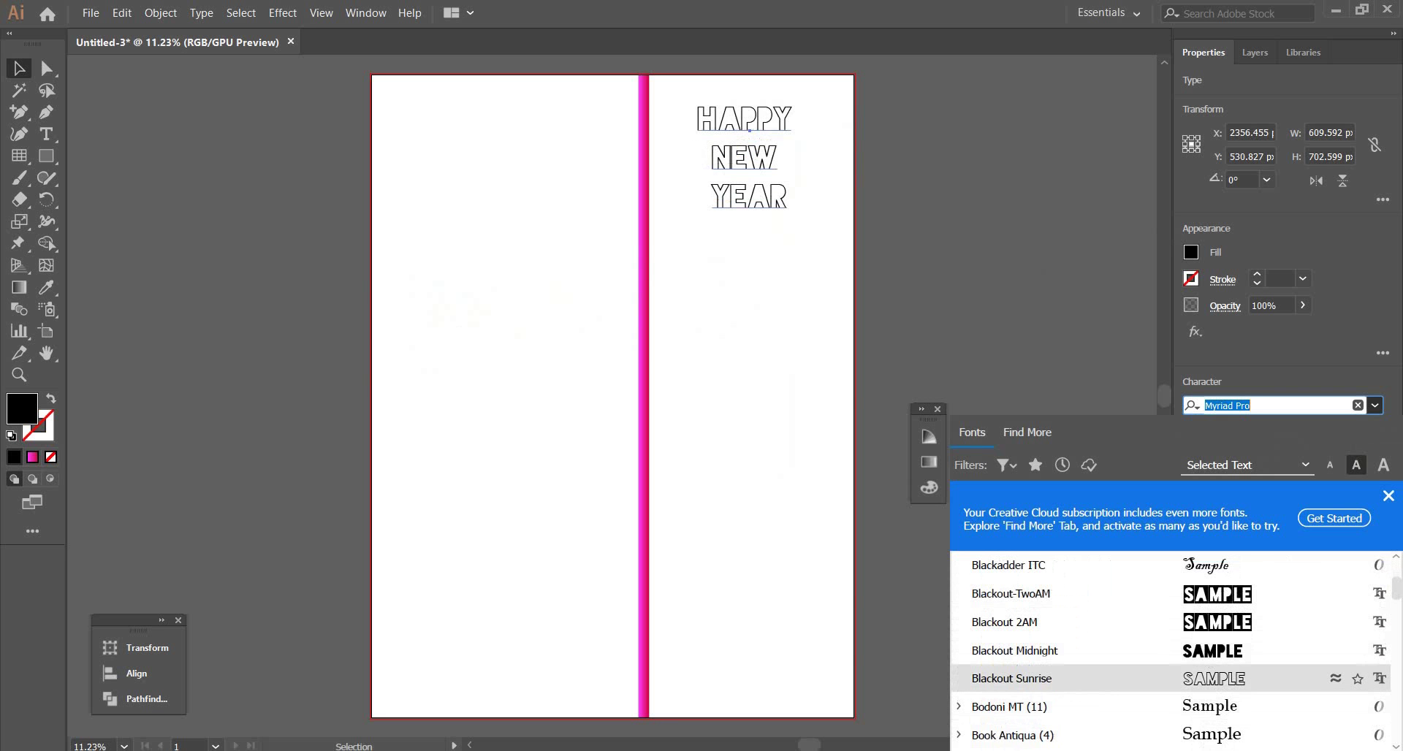
pyautogui.scroll(-2, 1169, 707)
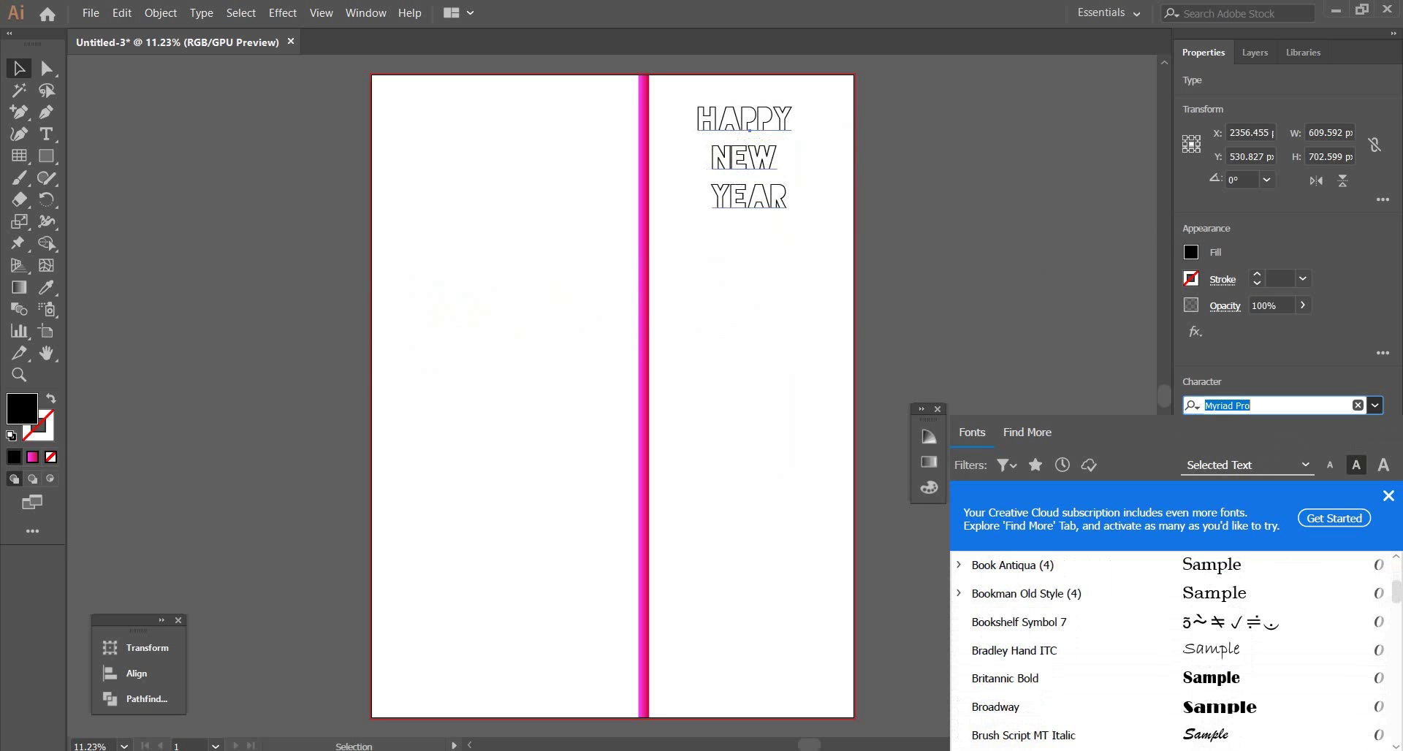
pyautogui.scroll(-2, 1170, 707)
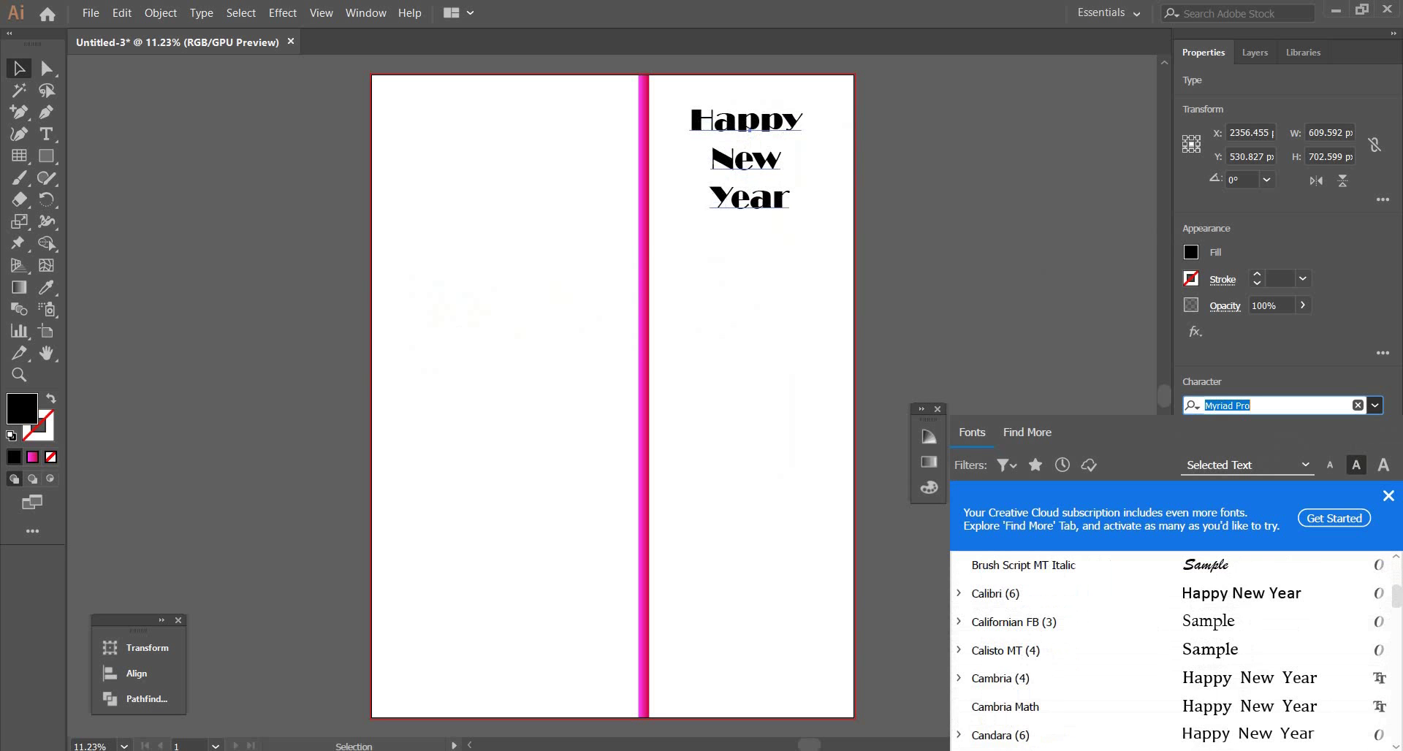
pyautogui.scroll(-2, 1170, 707)
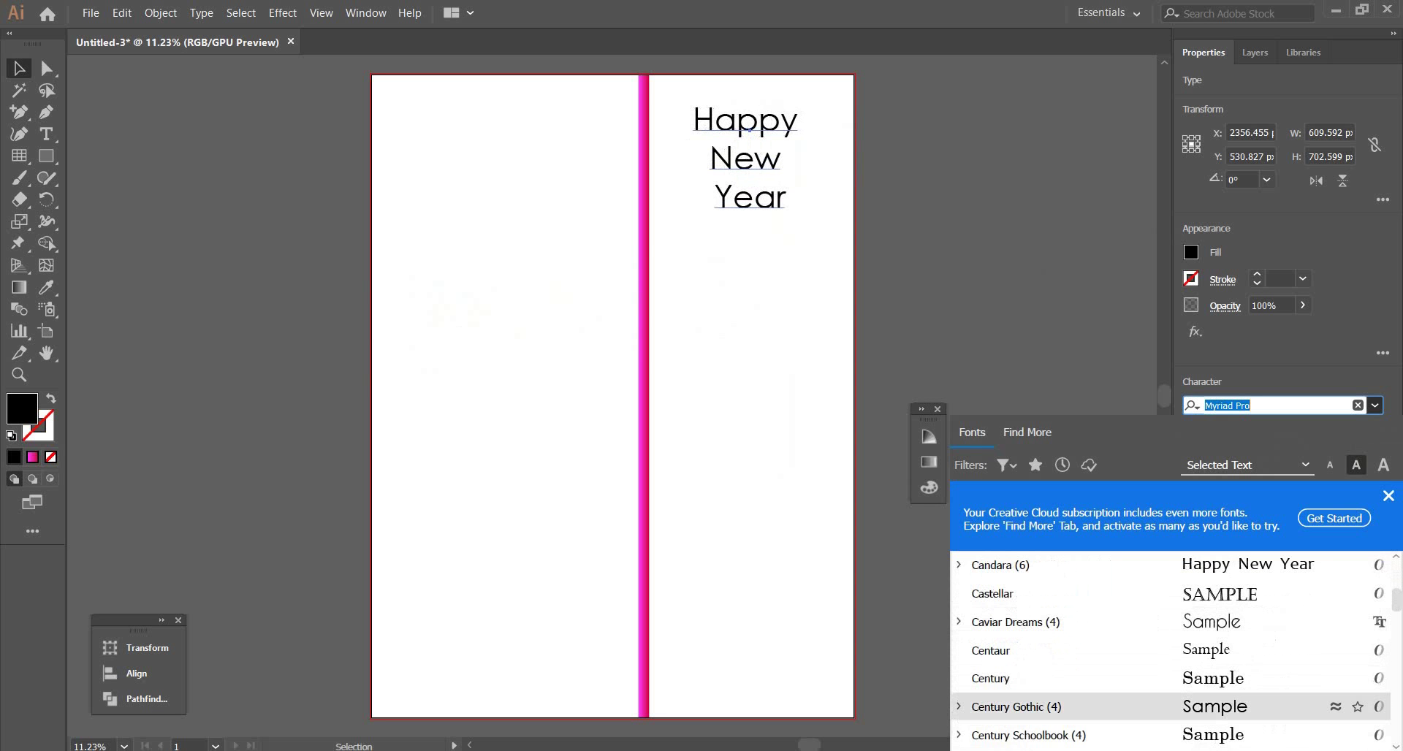
pyautogui.scroll(-1, 1169, 707)
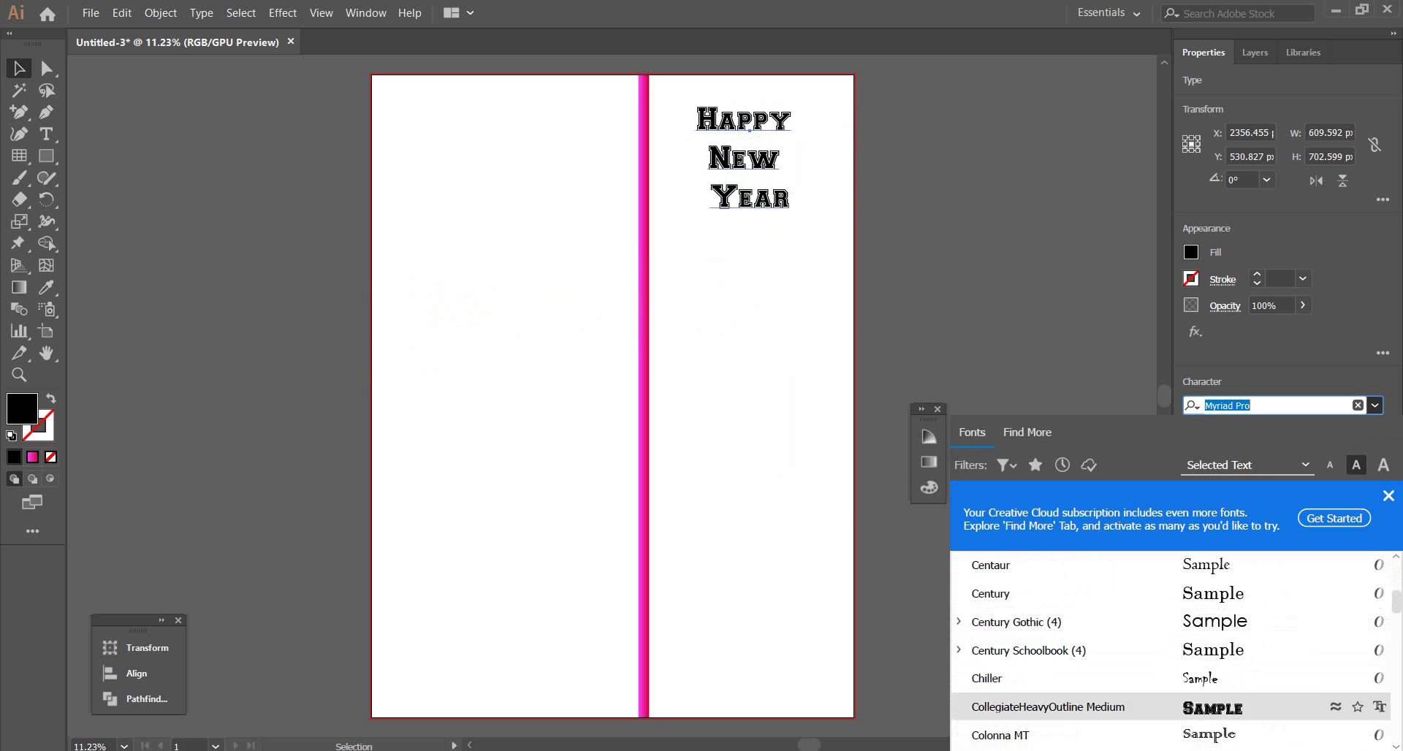
pyautogui.scroll(-1, 1169, 678)
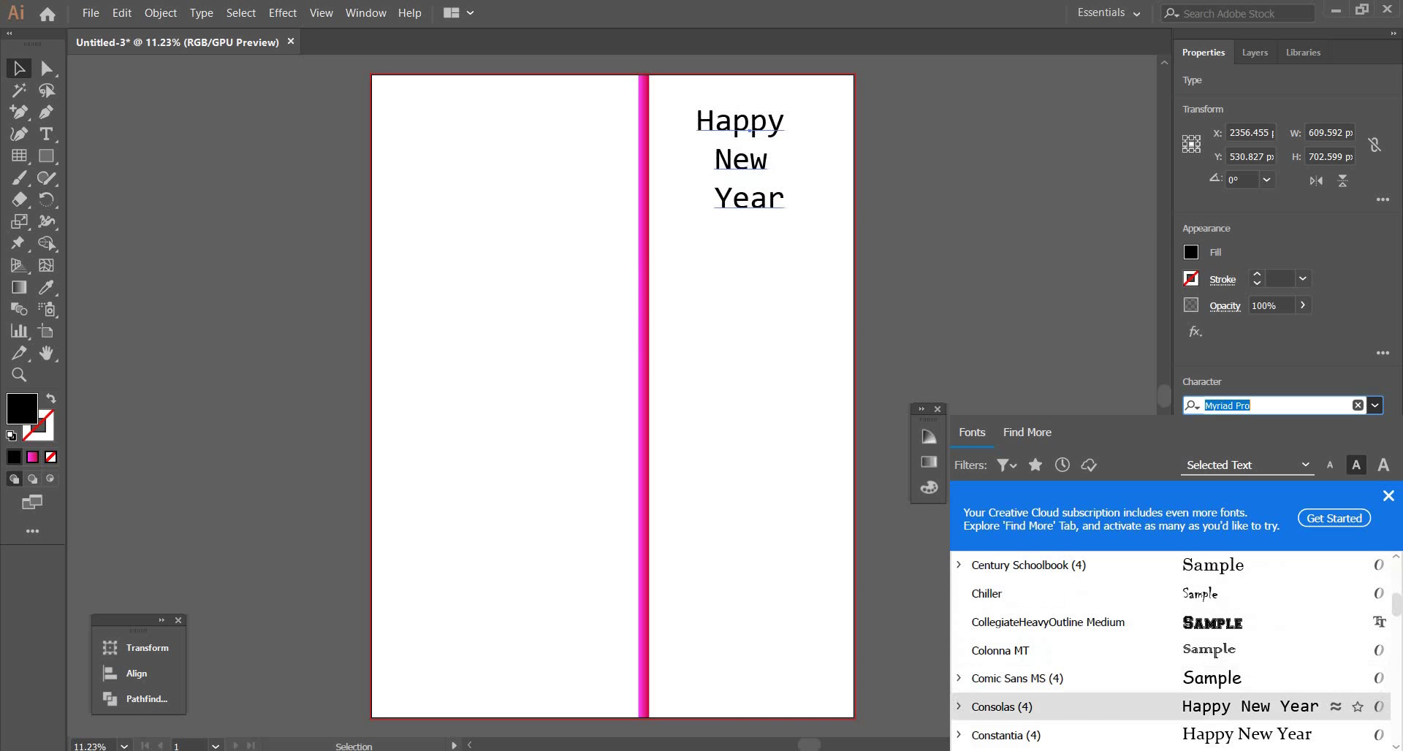
pyautogui.scroll(-1, 1169, 707)
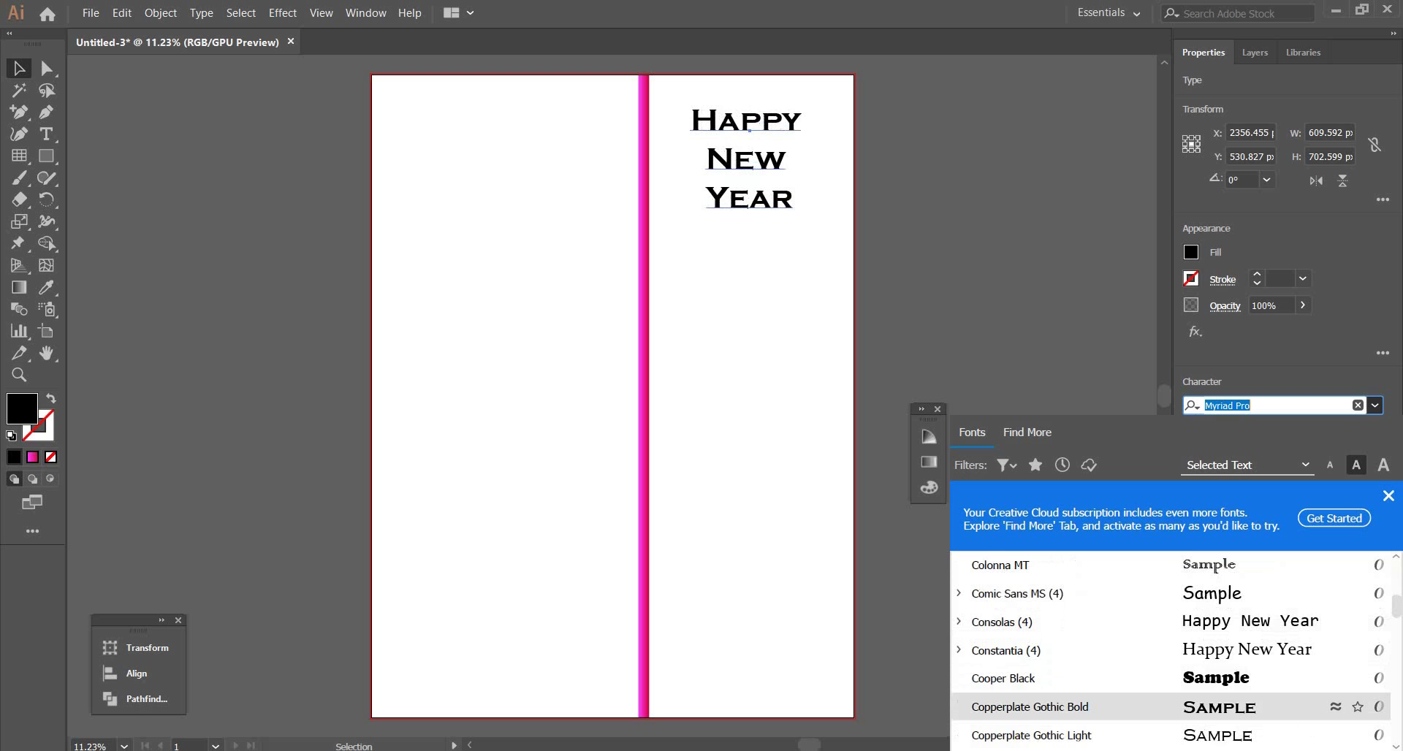
pyautogui.scroll(-1, 1169, 707)
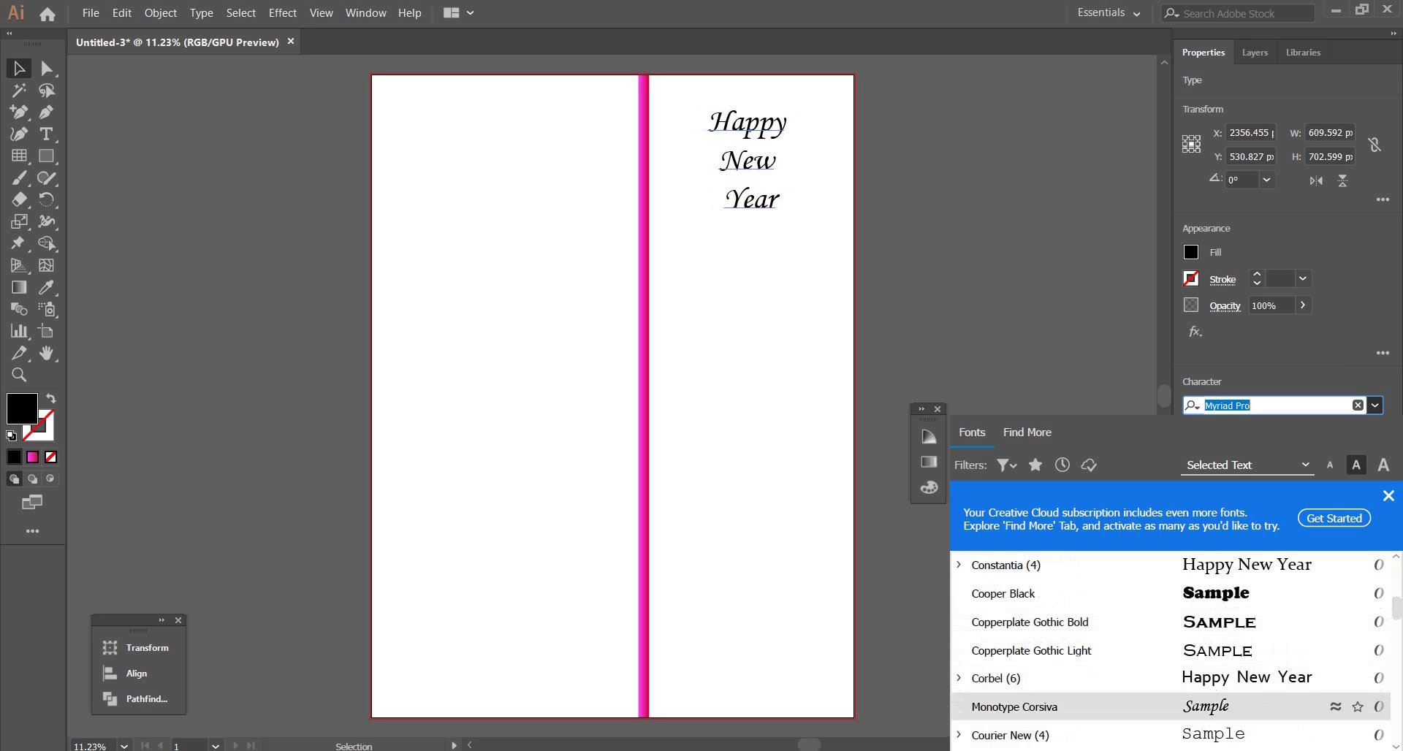
pyautogui.click(1014, 706)
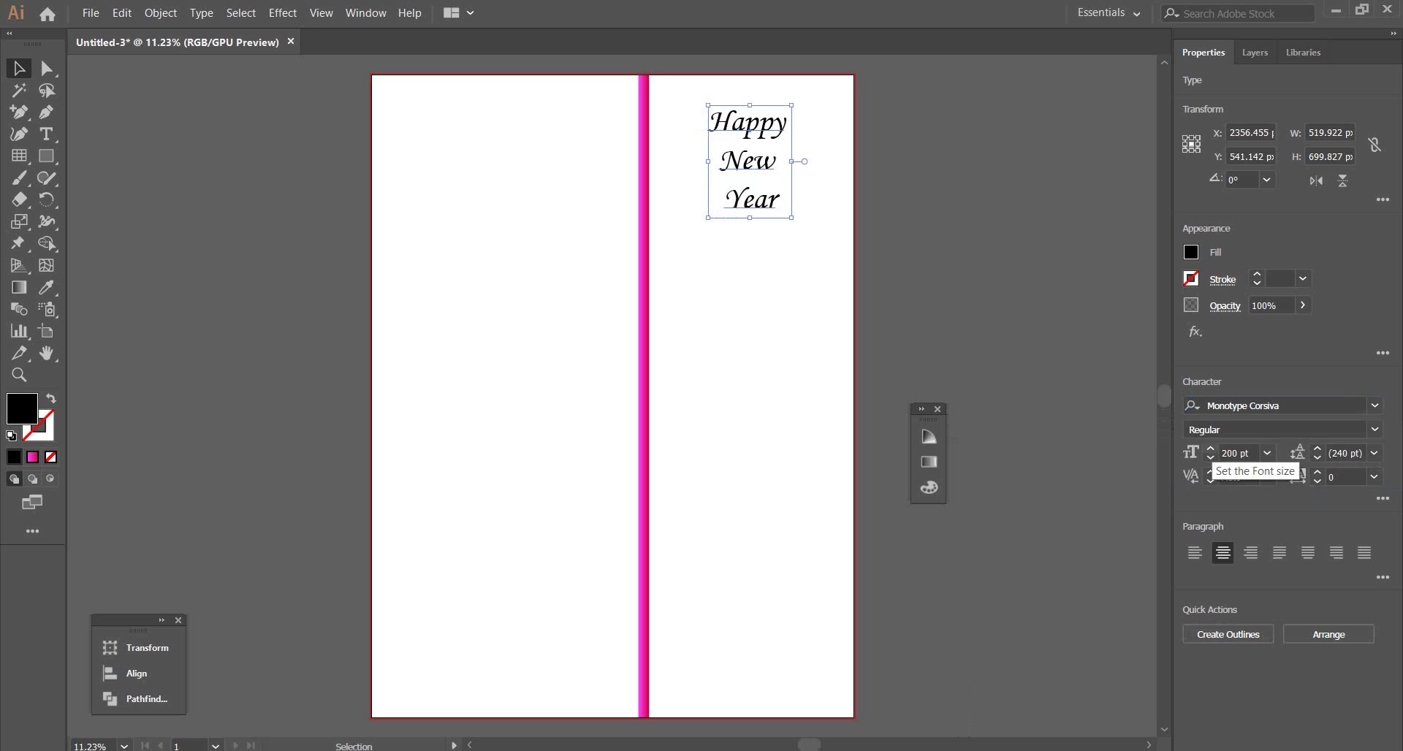
# Step: Increase the greeting's font size to 300 pt
pyautogui.click(1210, 449)
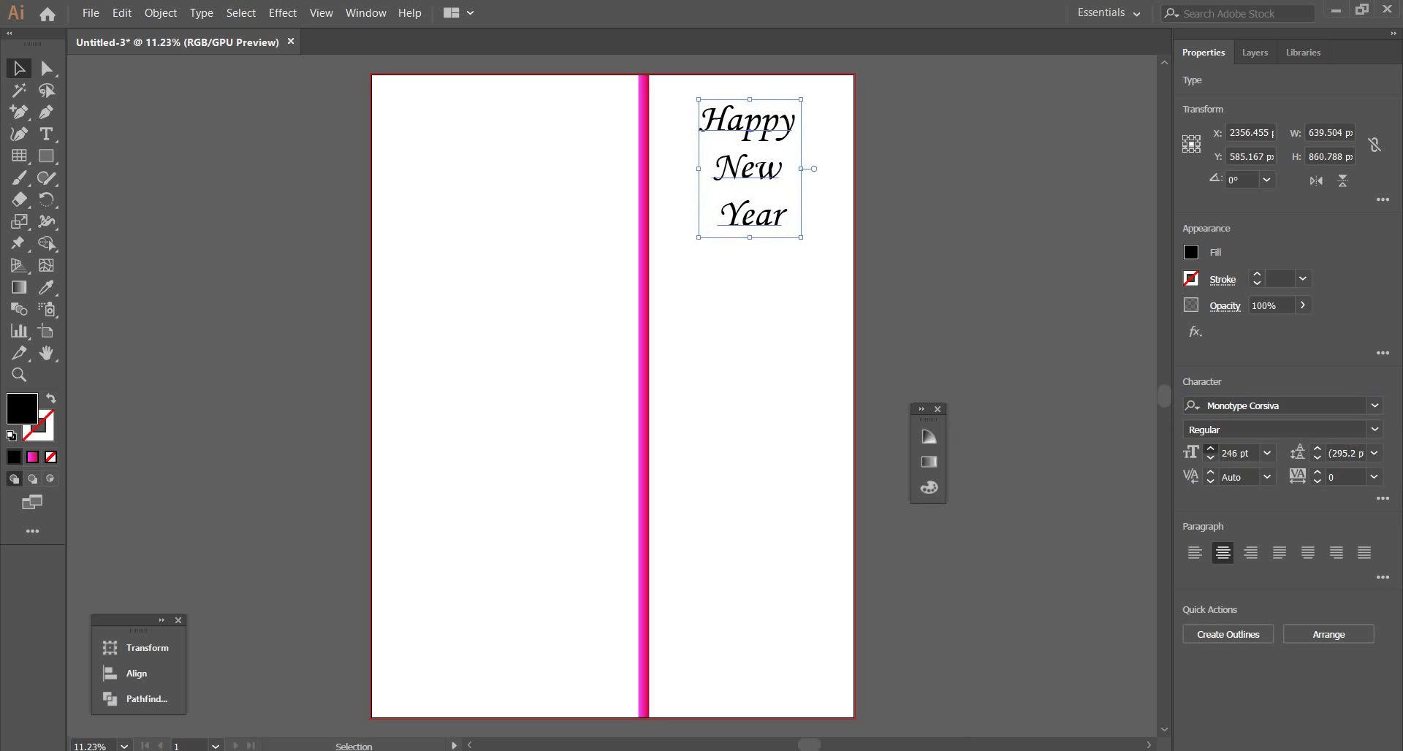
pyautogui.click(1210, 448)
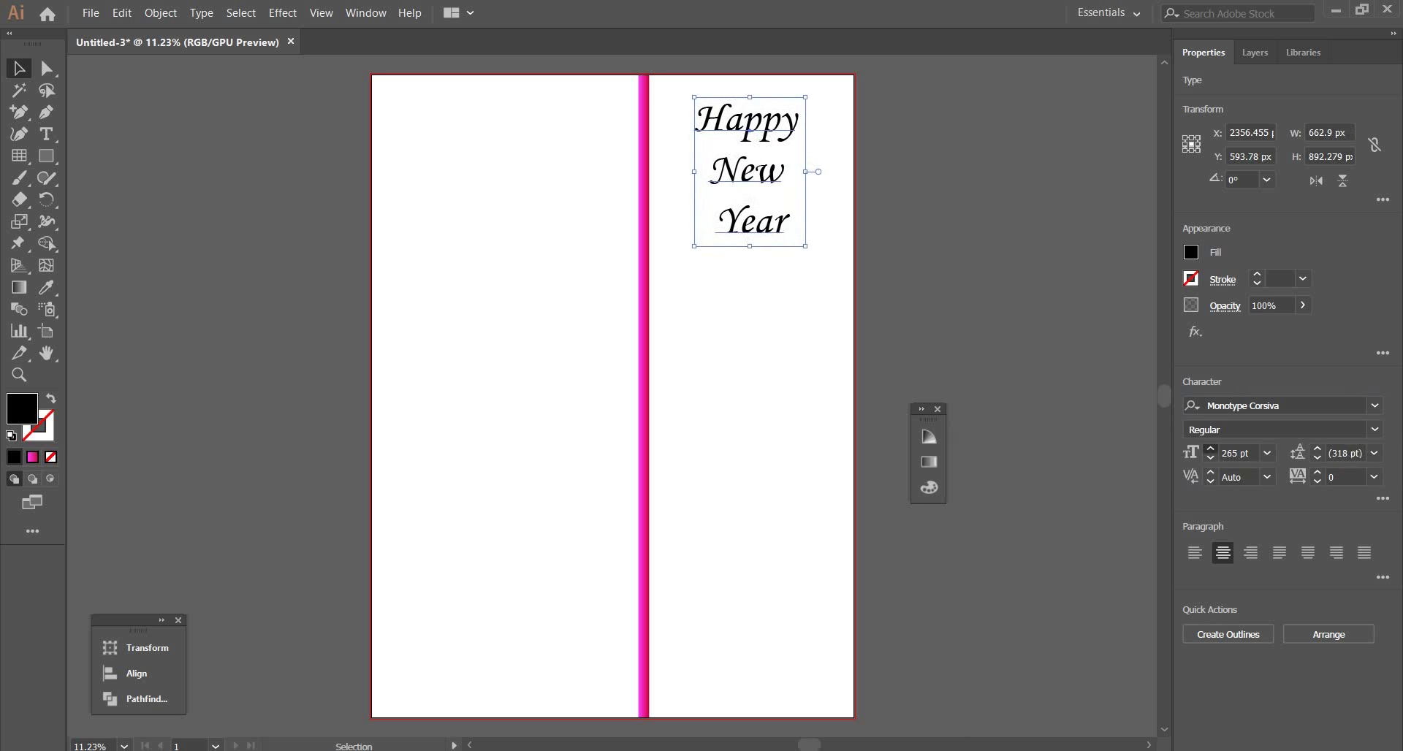
pyautogui.click(1211, 449)
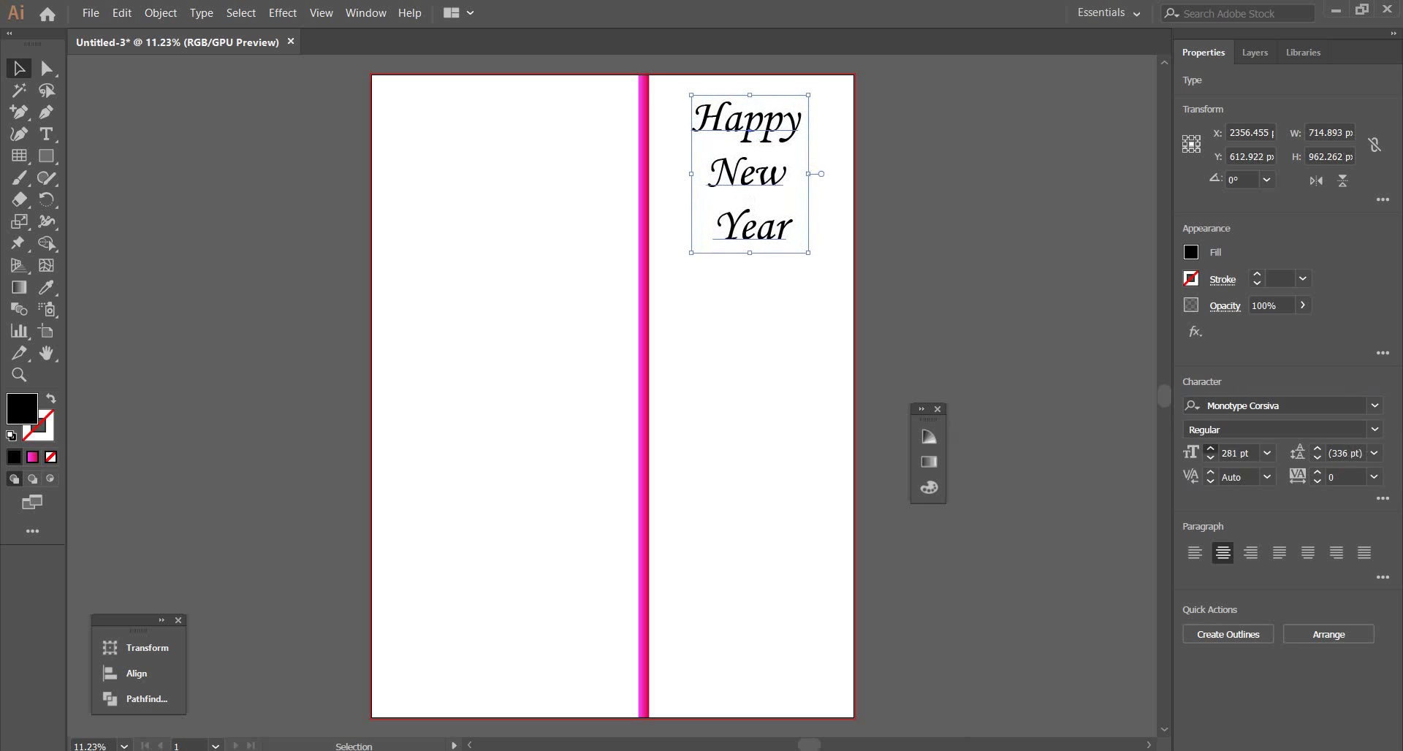
pyautogui.click(1211, 449)
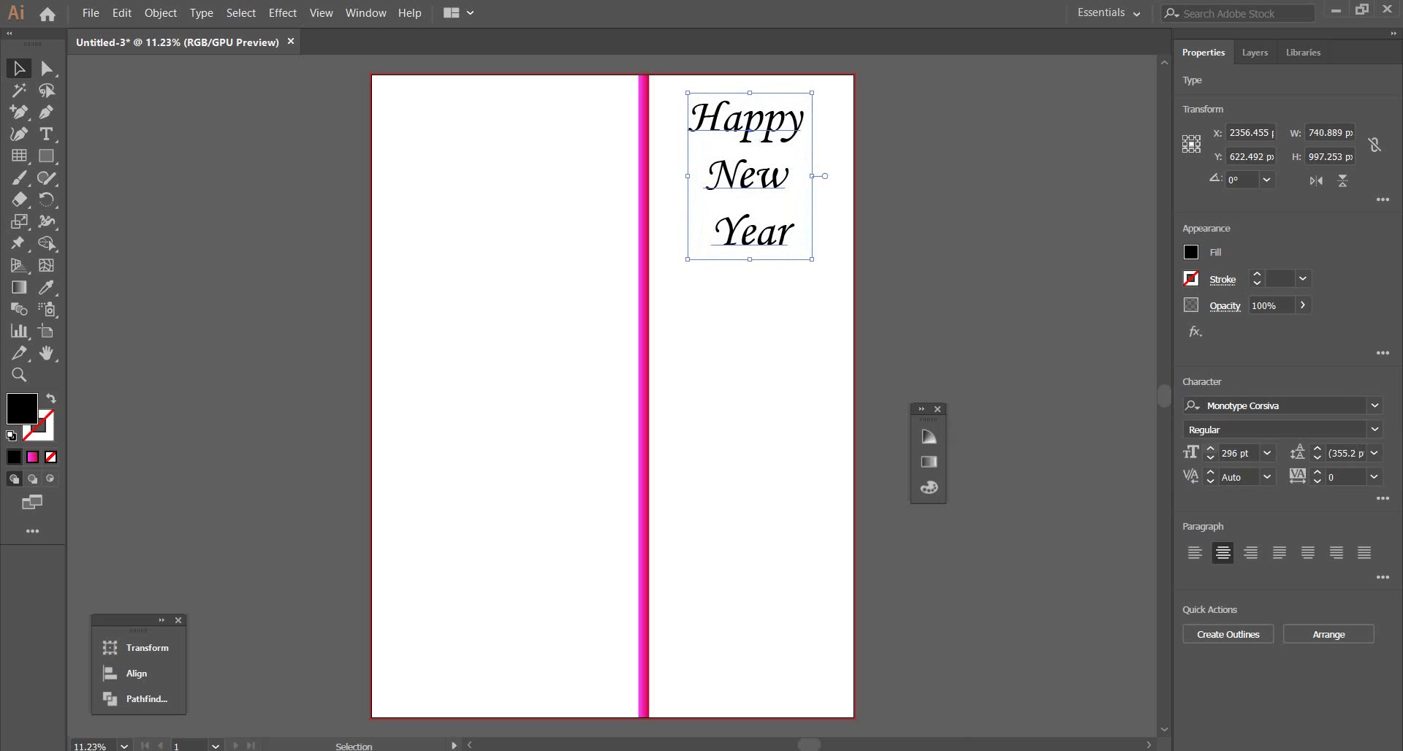
pyautogui.click(1211, 448)
pyautogui.click(1210, 449)
pyautogui.click(1210, 449)
pyautogui.click(1211, 449)
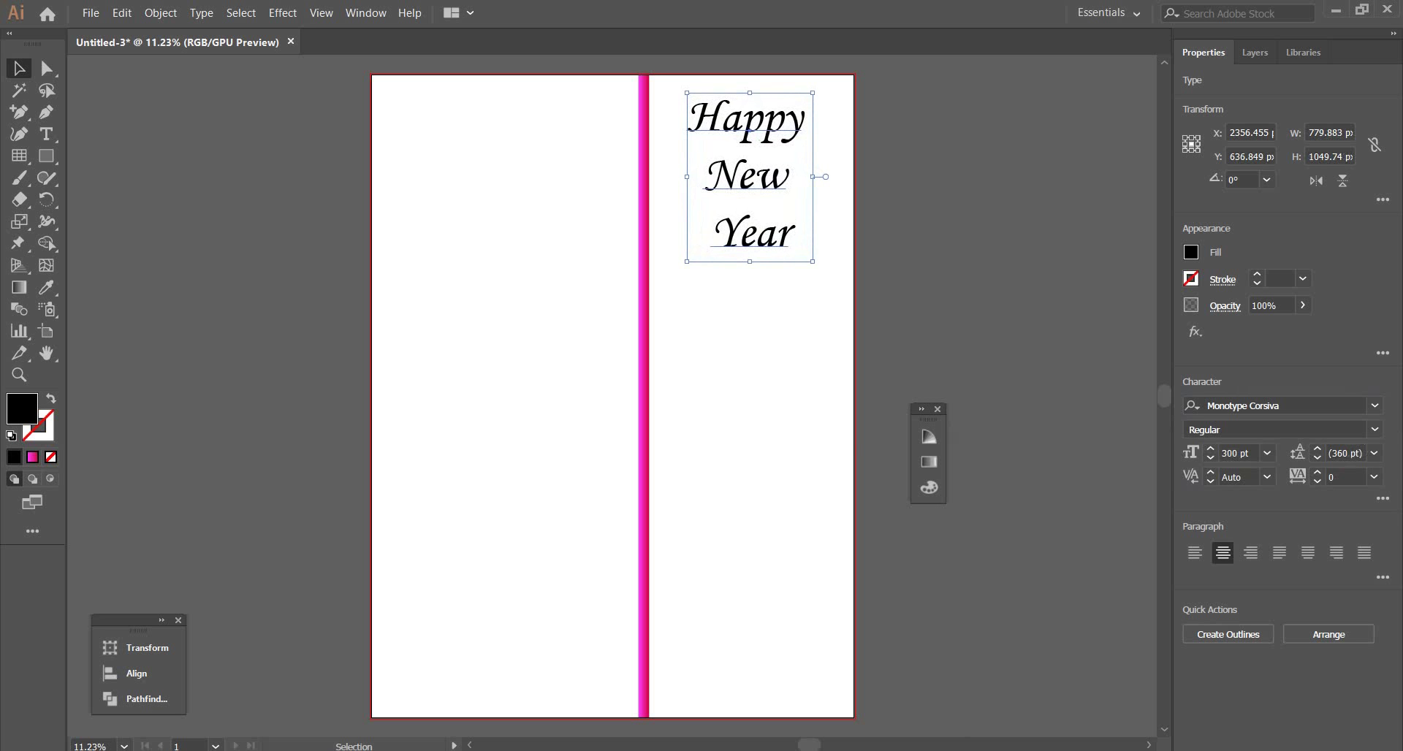
# Step: Convert the greeting to outlines and fill it with the magenta-to-crimson gradient
pyautogui.rightClick(760, 144)
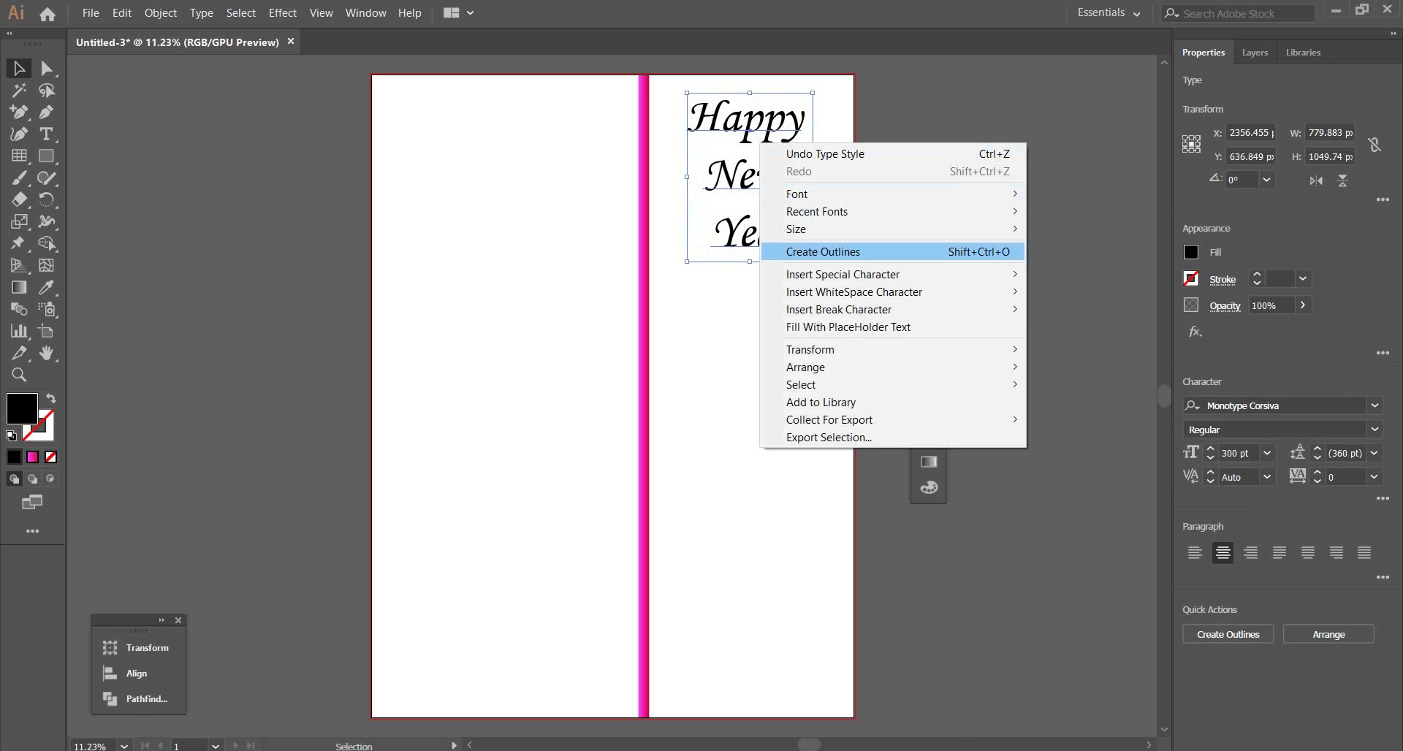
pyautogui.click(823, 251)
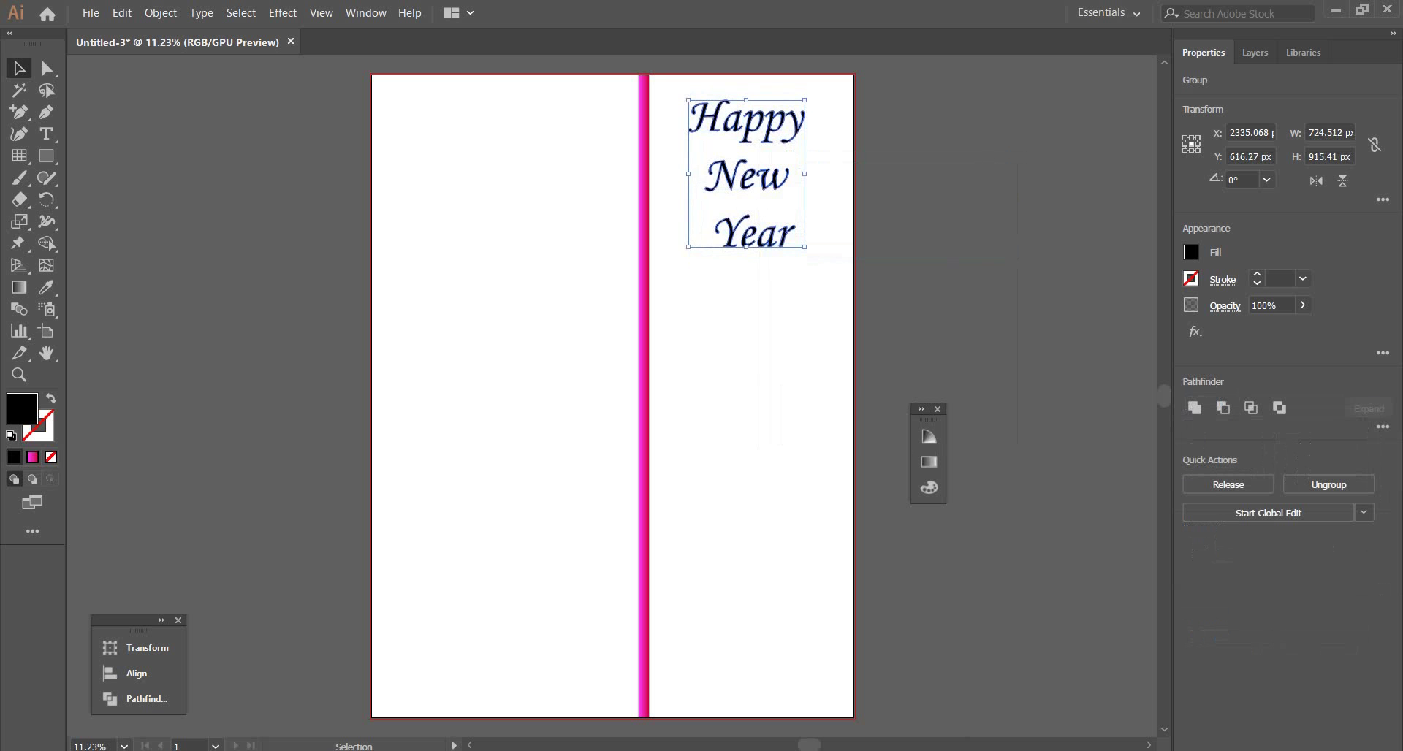
pyautogui.click(32, 458)
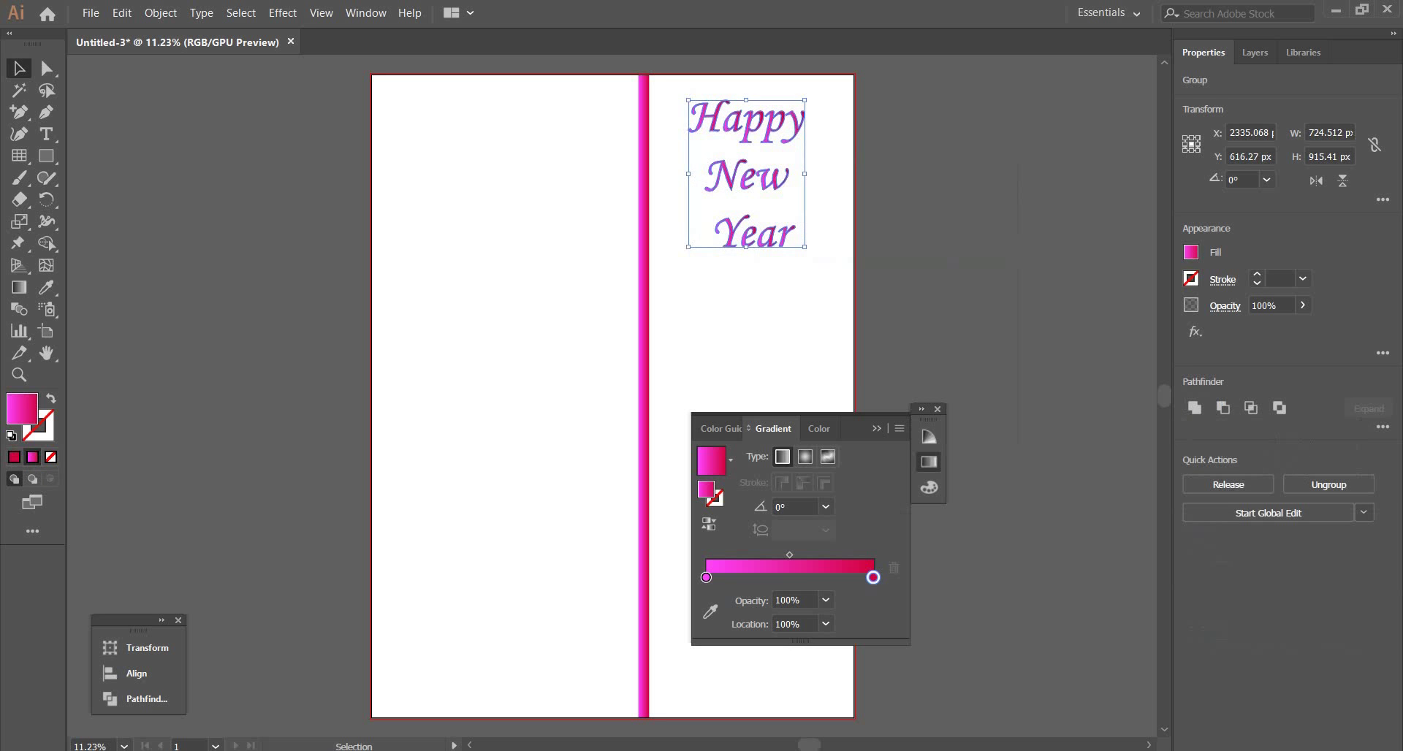
pyautogui.hotkey('ctrl', 'shift', 'a')
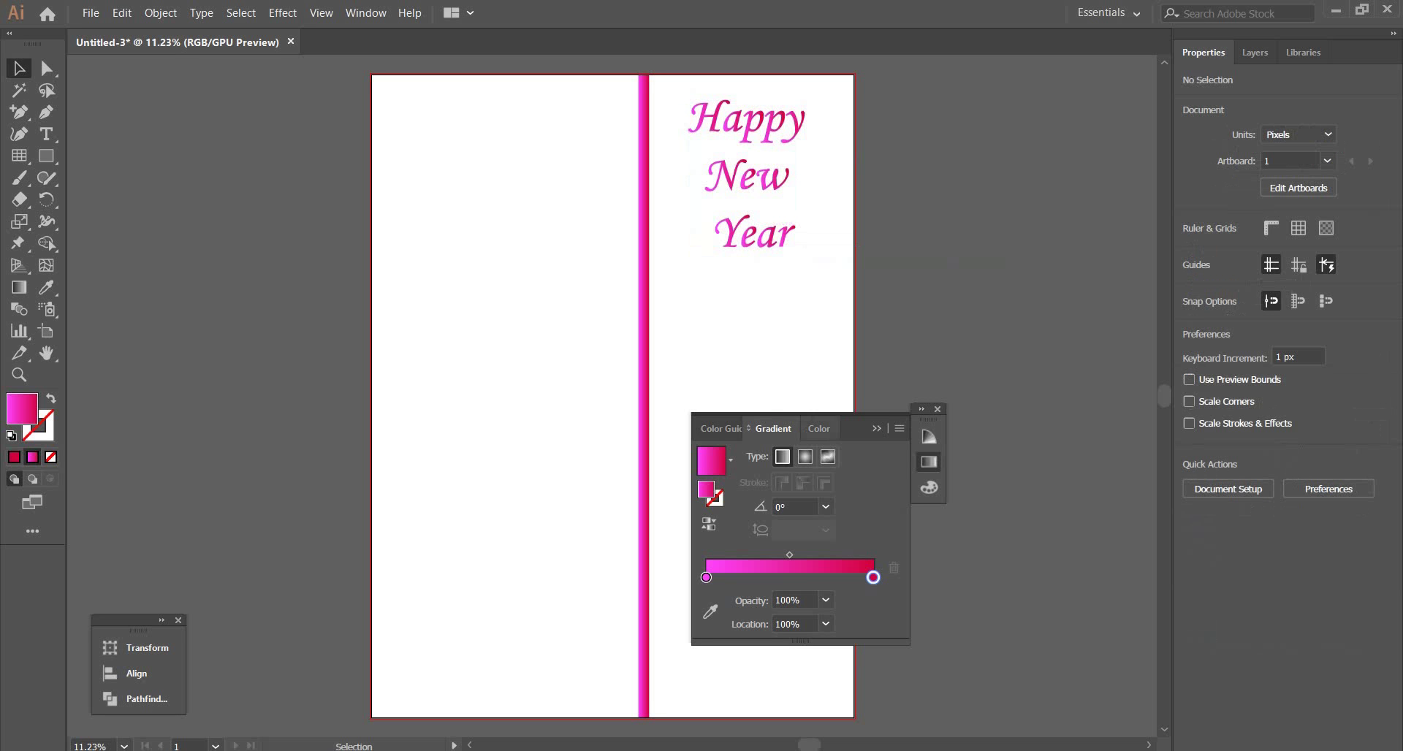
pyautogui.click(877, 429)
# Step: Draw a closed gradient-filled wave with the Pen tool across the page bottom, rising from the lower-left corner through the strip to mid-height on the right edge
pyautogui.scroll(1, 612, 396)
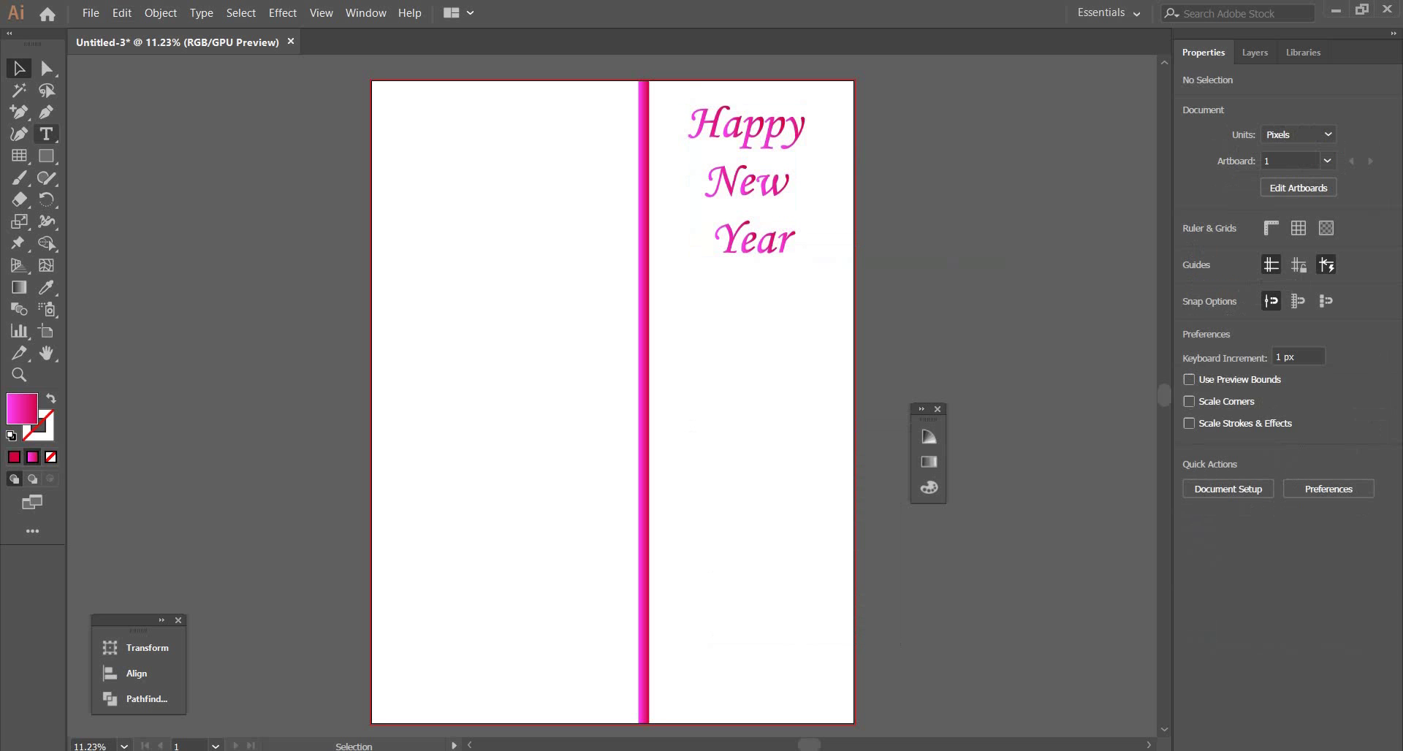
pyautogui.click(46, 112)
pyautogui.click(516, 133)
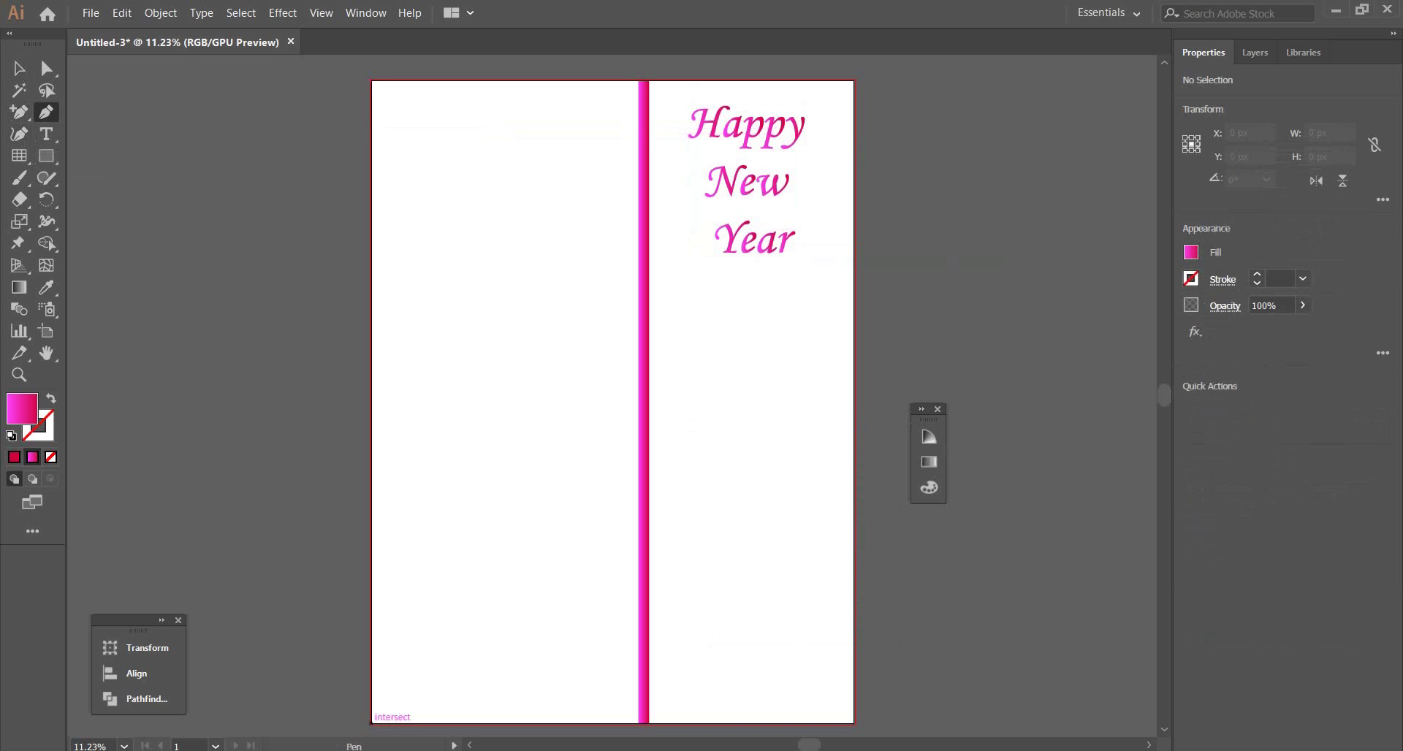
pyautogui.click(372, 723)
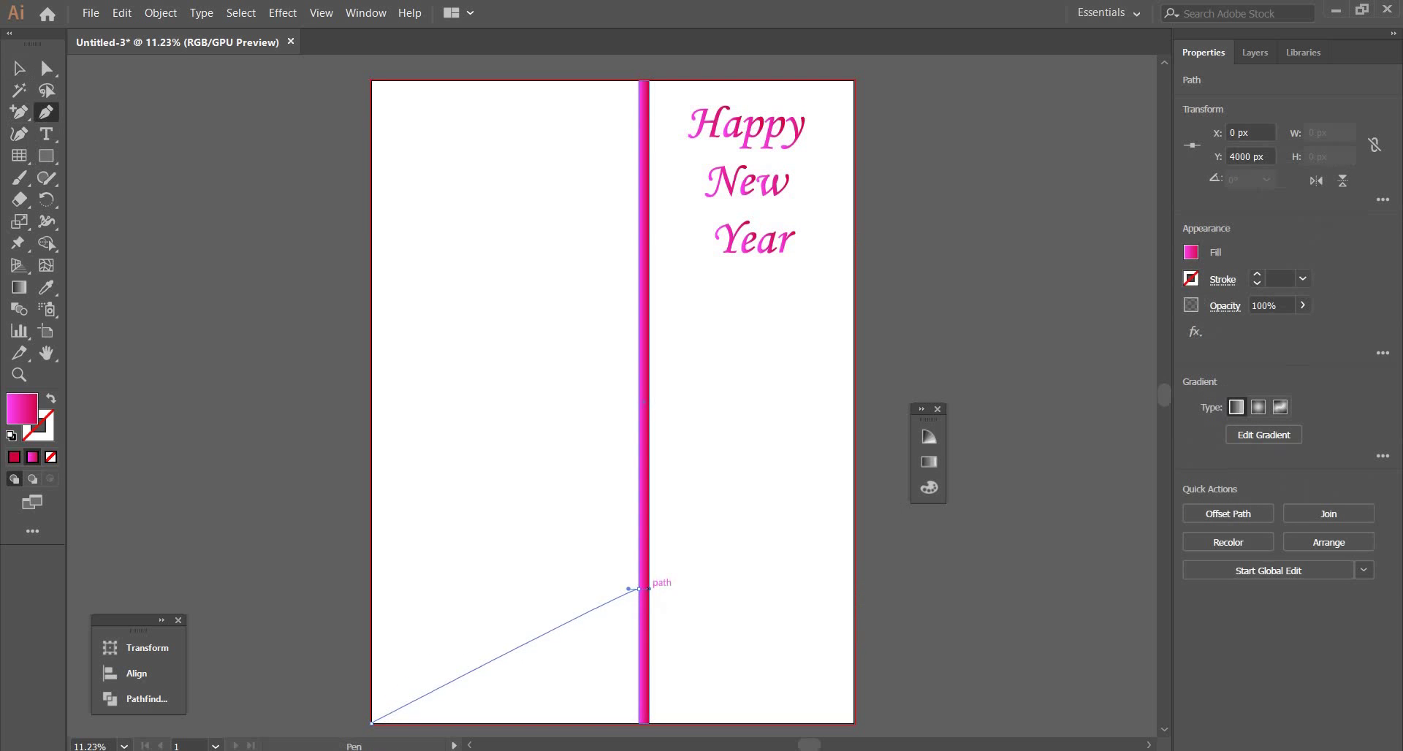
pyautogui.moveTo(638, 589); pyautogui.dragTo(849, 542)
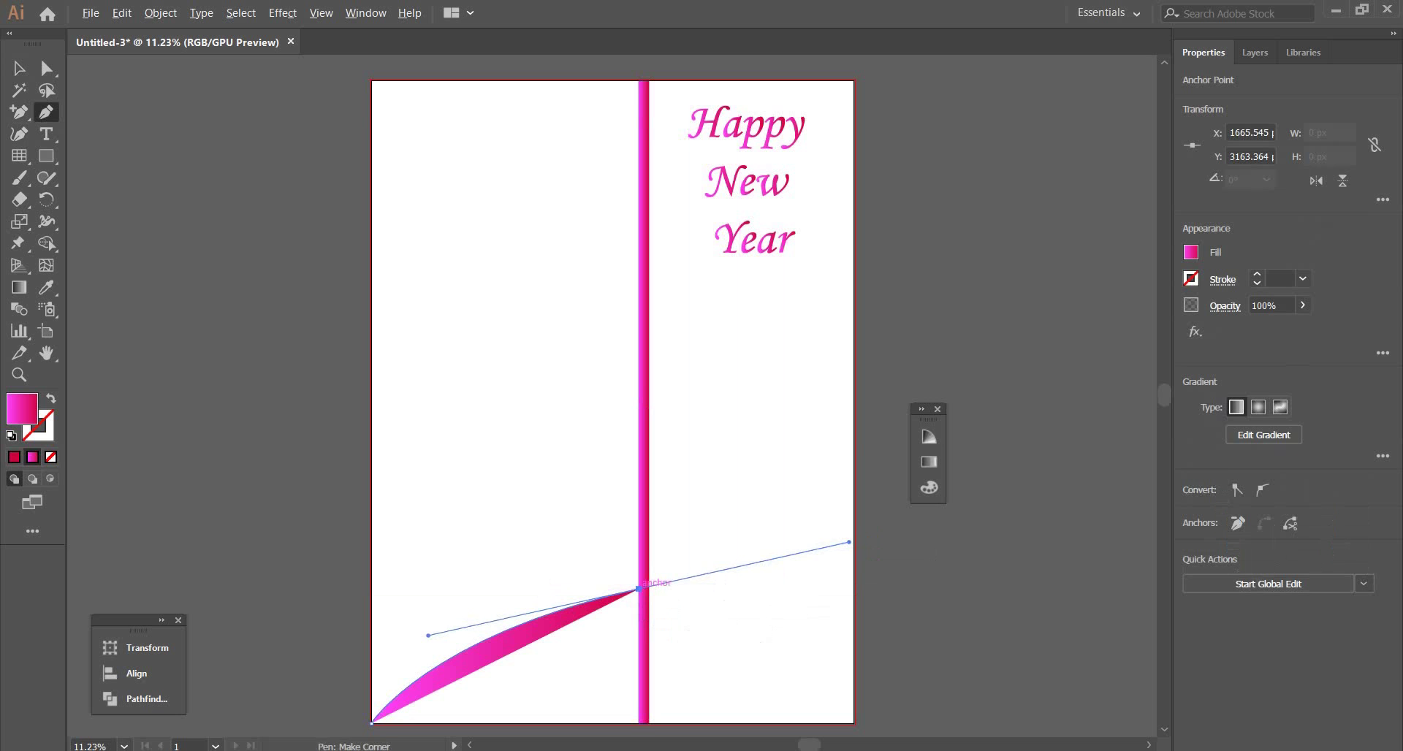
pyautogui.click(638, 589)
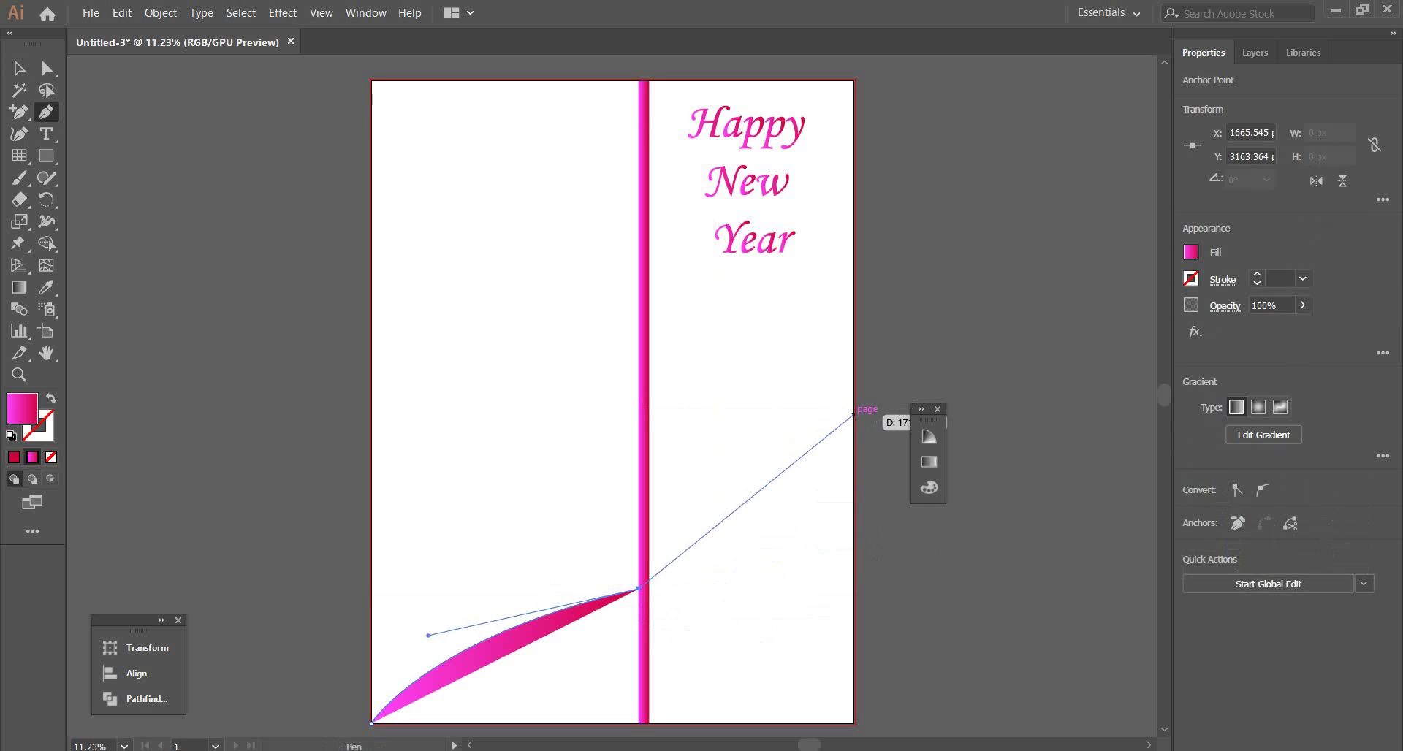
pyautogui.moveTo(853, 415); pyautogui.dragTo(867, 257)
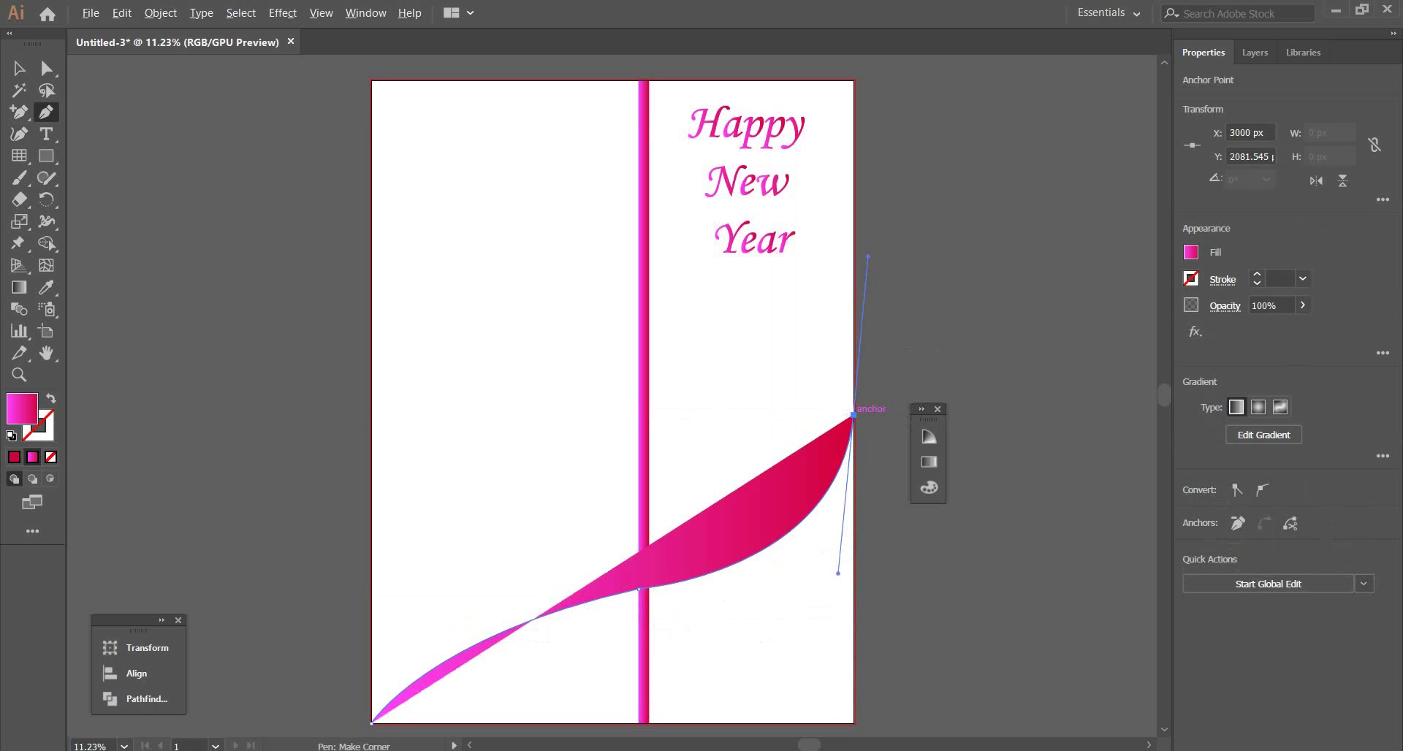
pyautogui.click(854, 415)
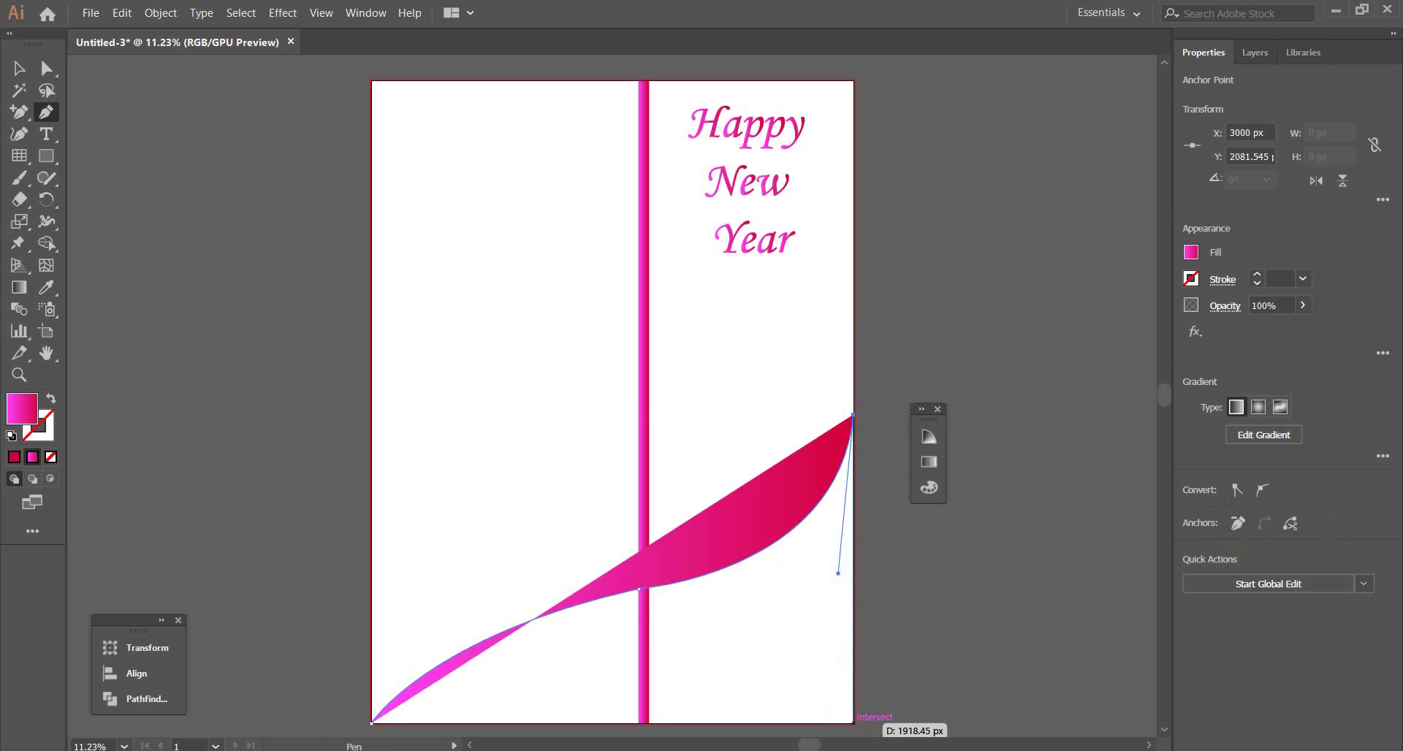
pyautogui.click(854, 724)
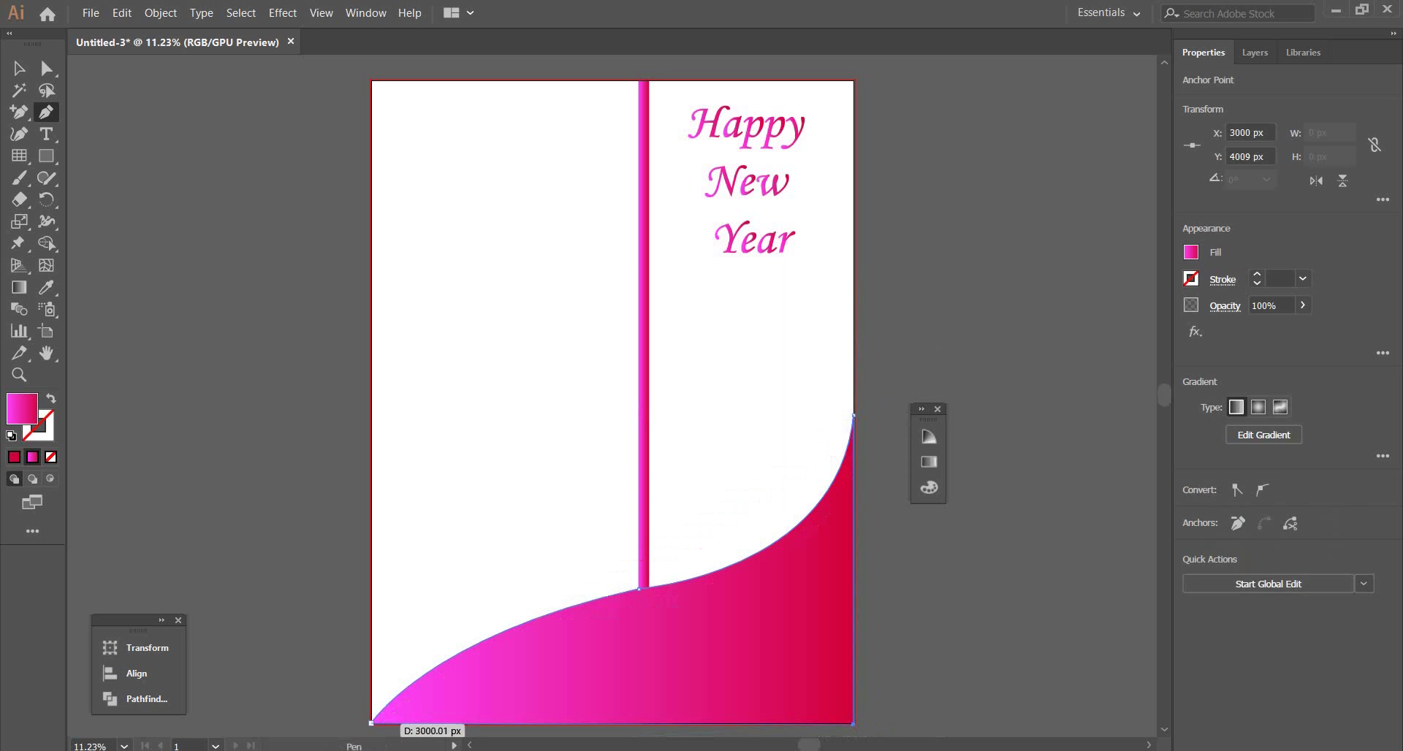
pyautogui.click(372, 723)
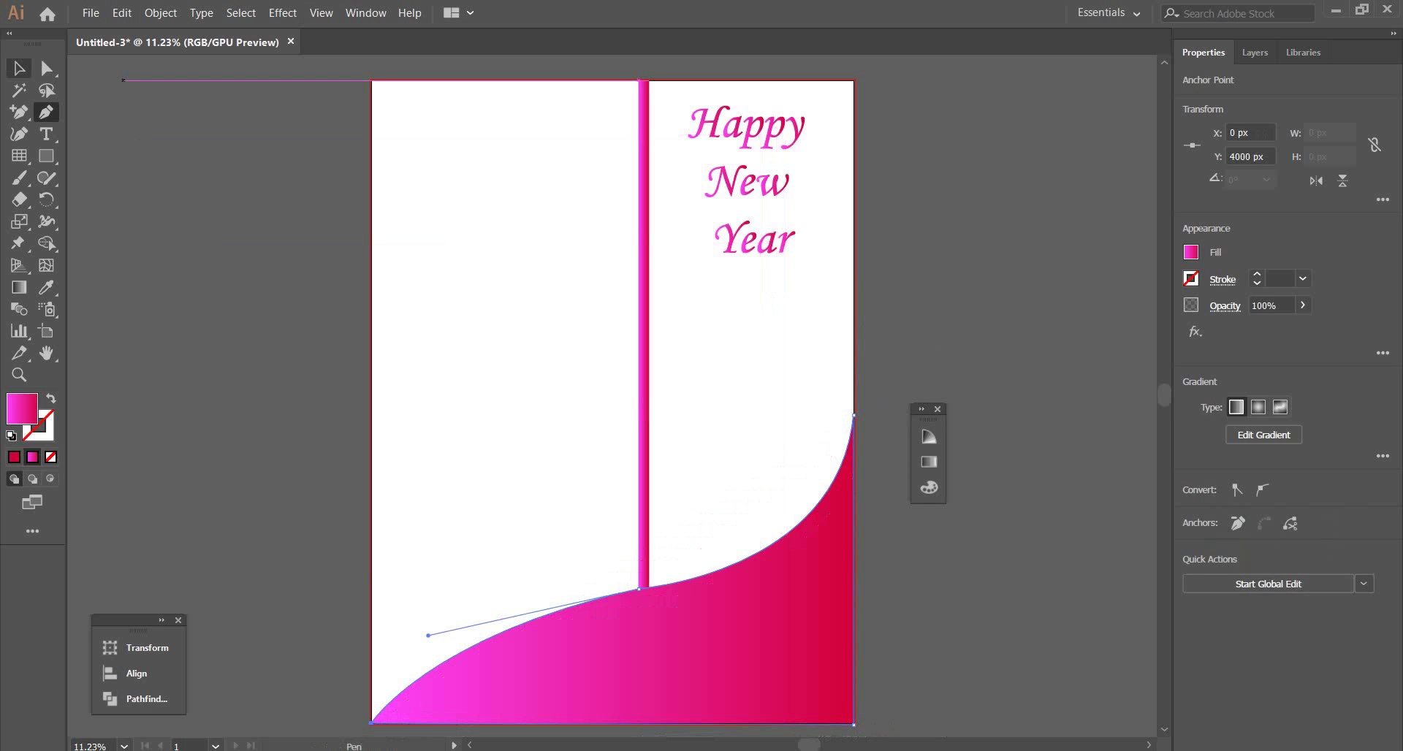
pyautogui.press('v')
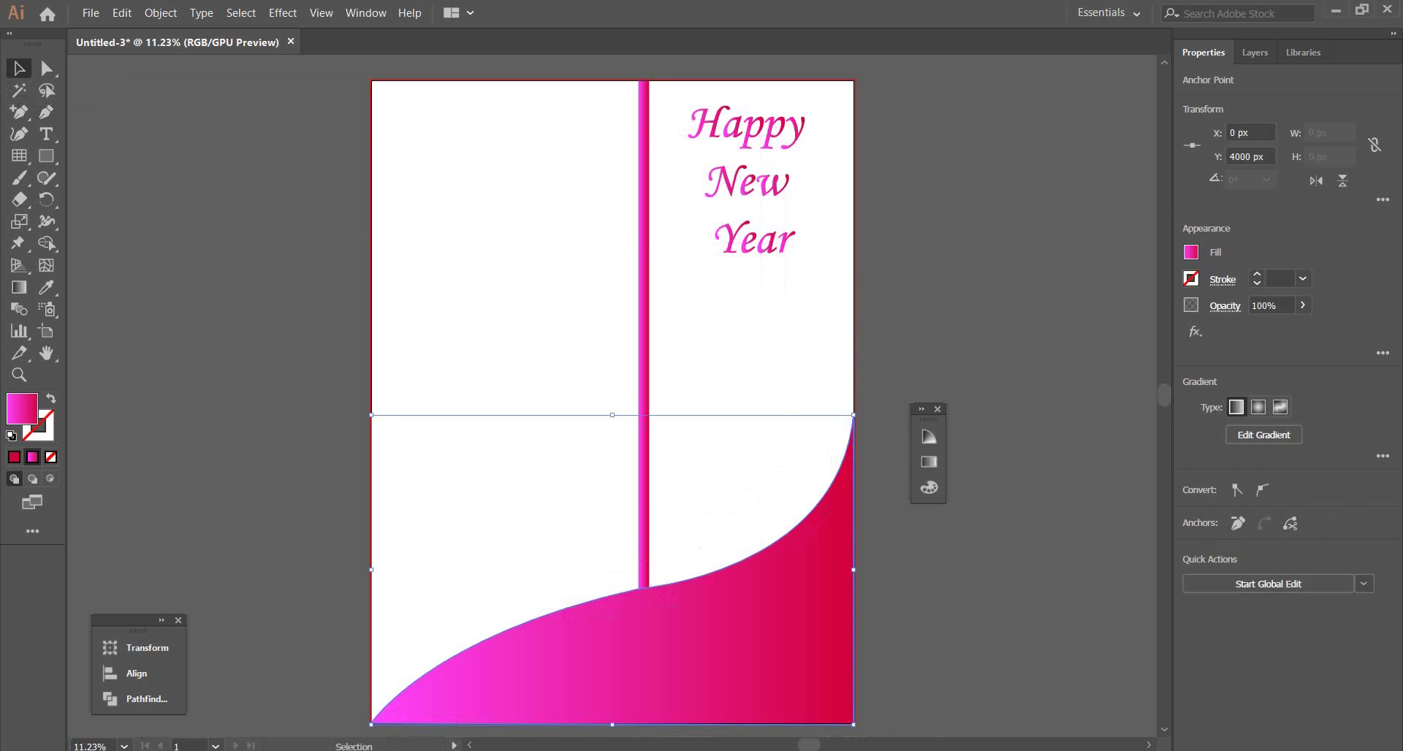
pyautogui.hotkey('ctrl', 'shift', 'a')
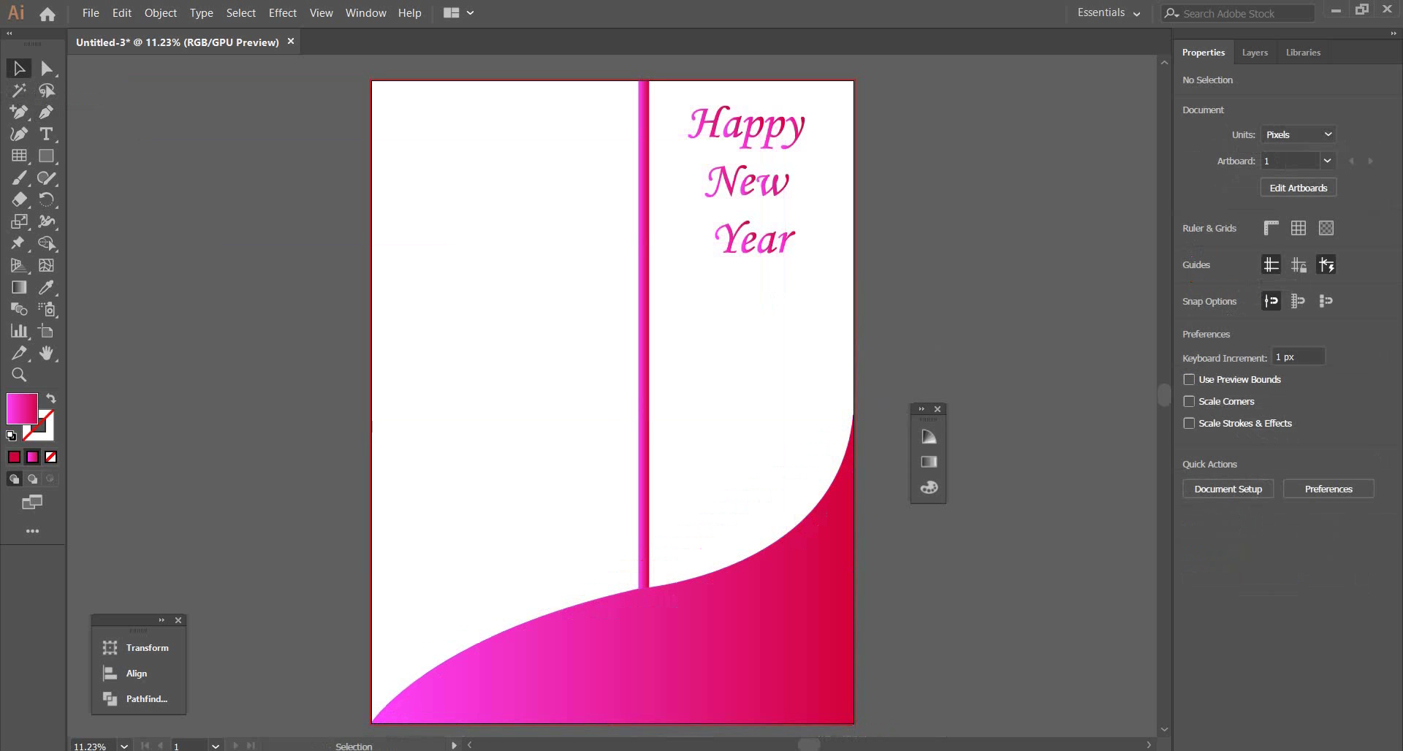
# Step: Draw a closed gradient-filled wing shape with the Pen tool just below the greeting, with a curved tip rising toward the page's right edge
pyautogui.press('p')
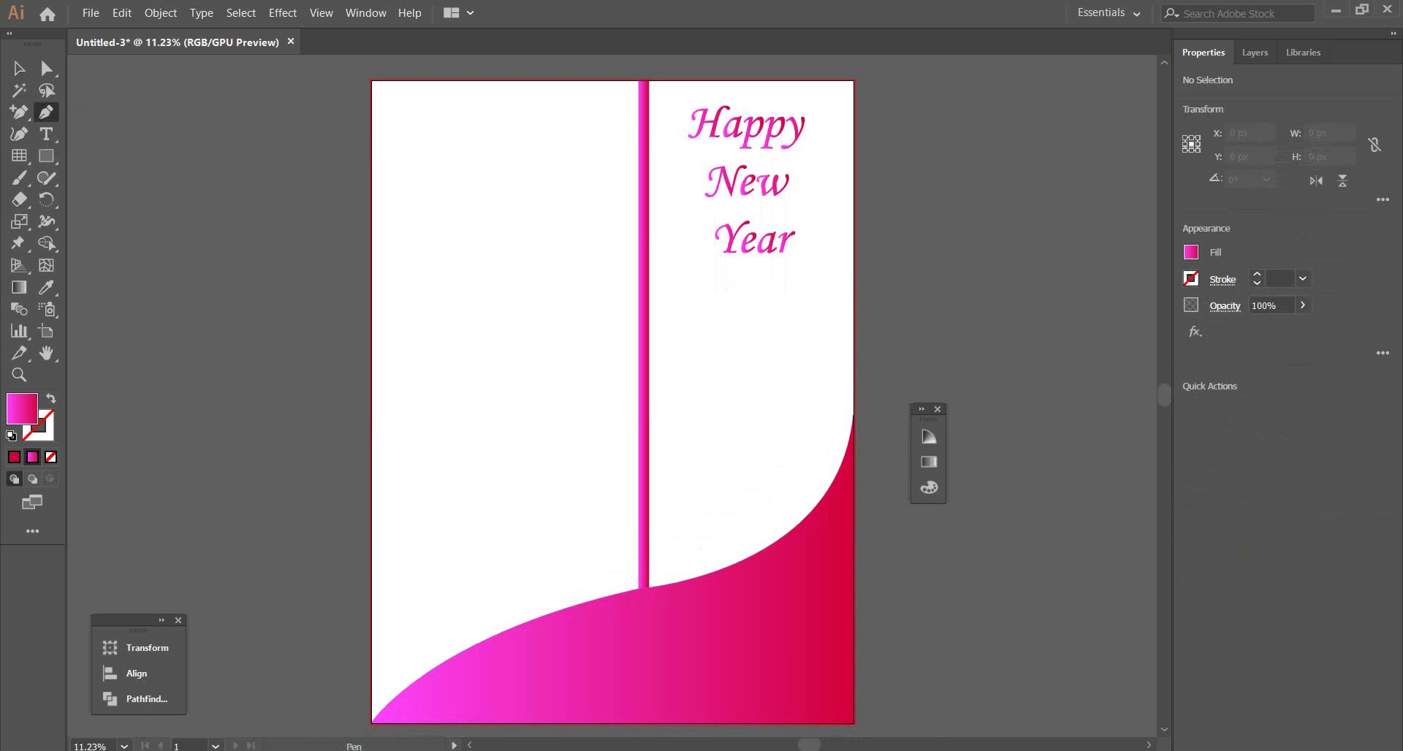
pyautogui.click(675, 268)
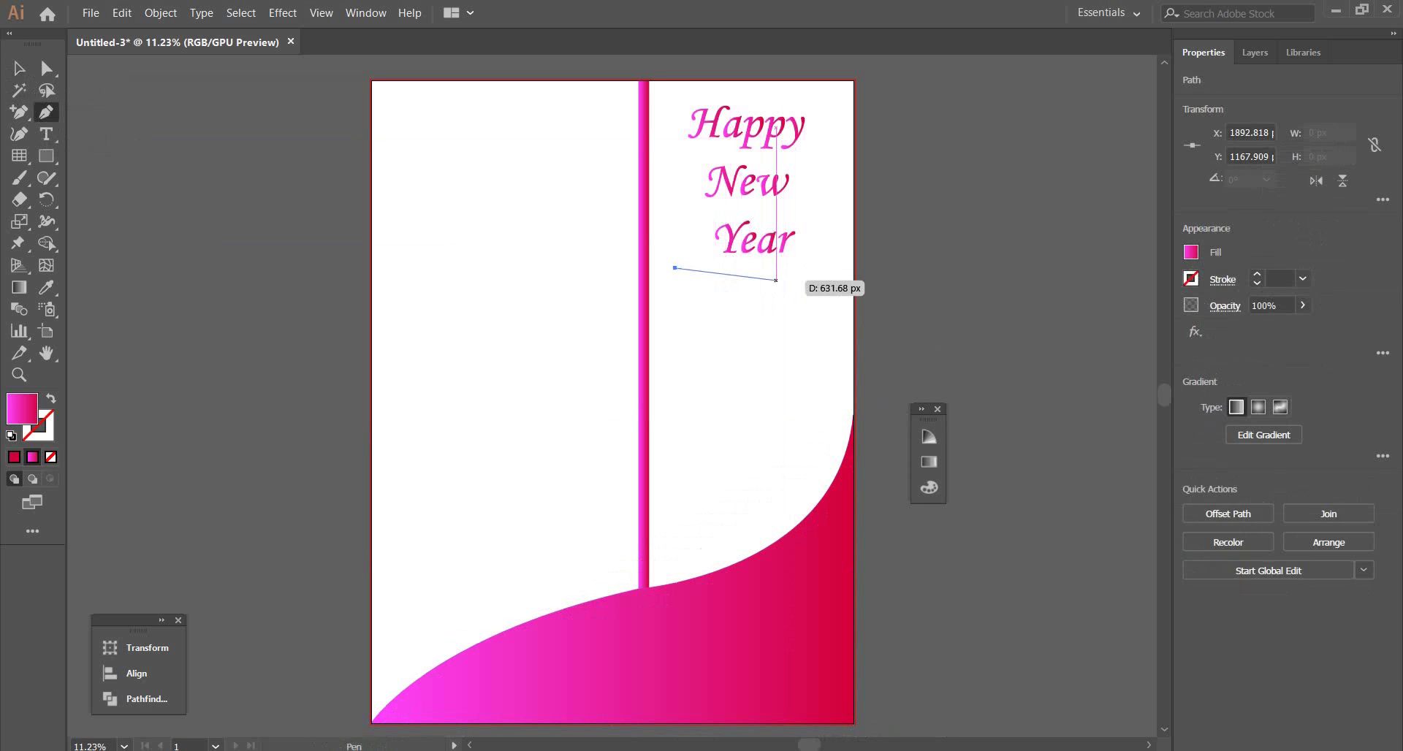
pyautogui.moveTo(776, 290); pyautogui.dragTo(830, 336)
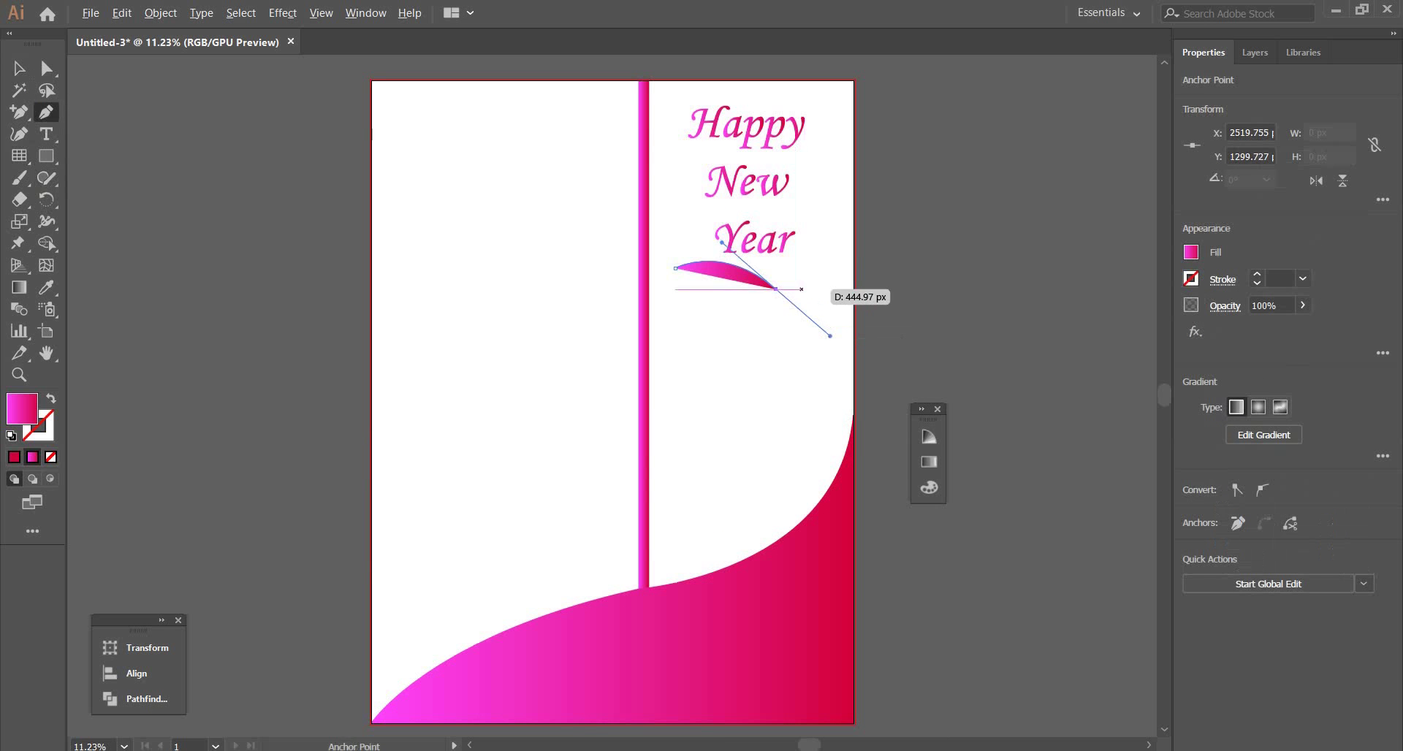
pyautogui.moveTo(776, 290); pyautogui.dragTo(877, 237)
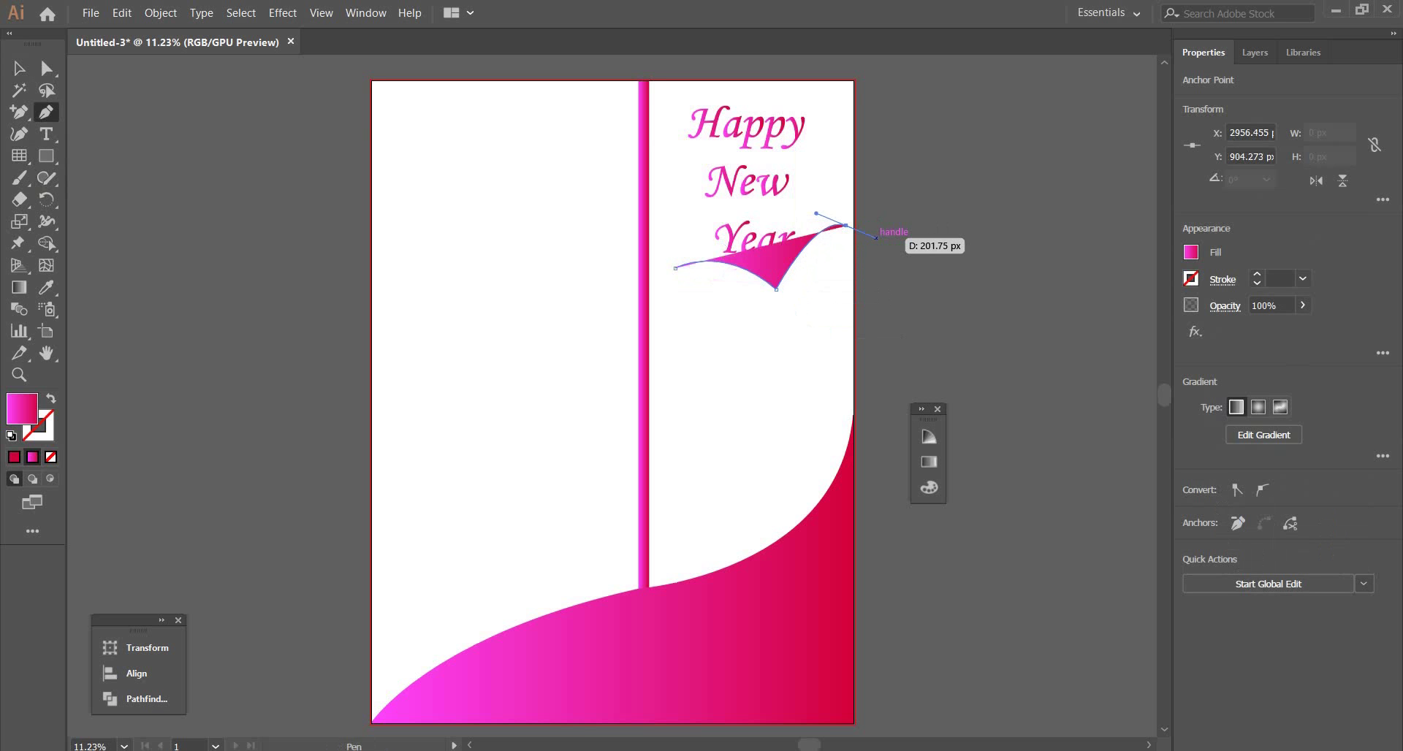
pyautogui.click(846, 226)
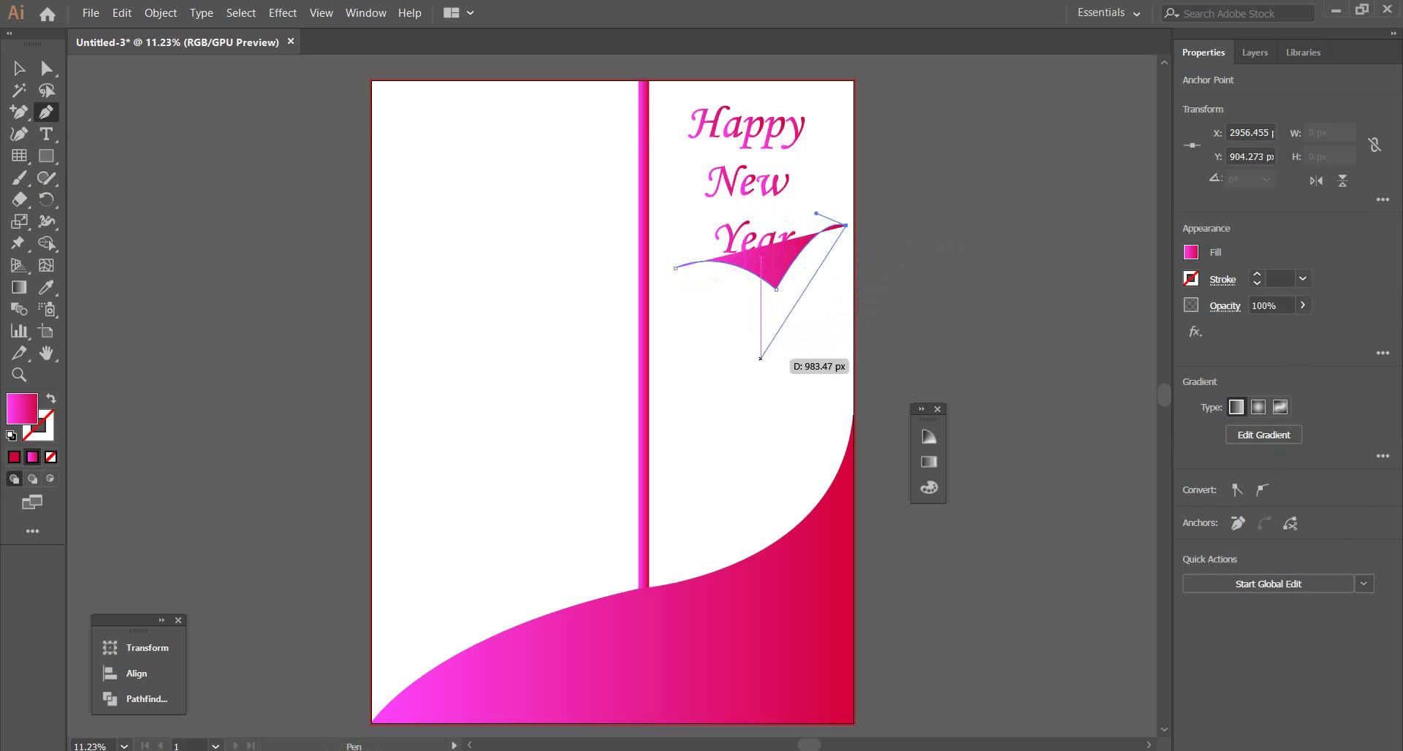
pyautogui.moveTo(767, 338); pyautogui.dragTo(748, 411)
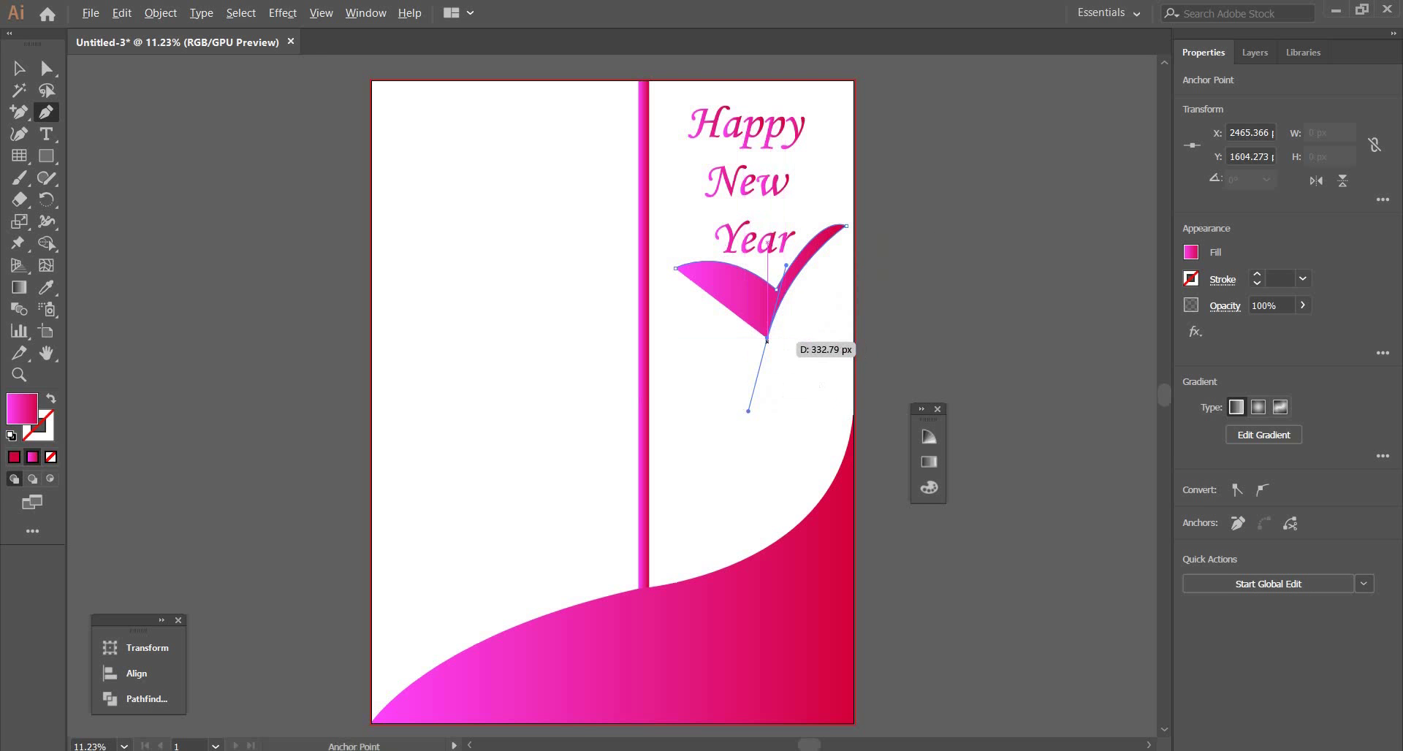
pyautogui.click(767, 338)
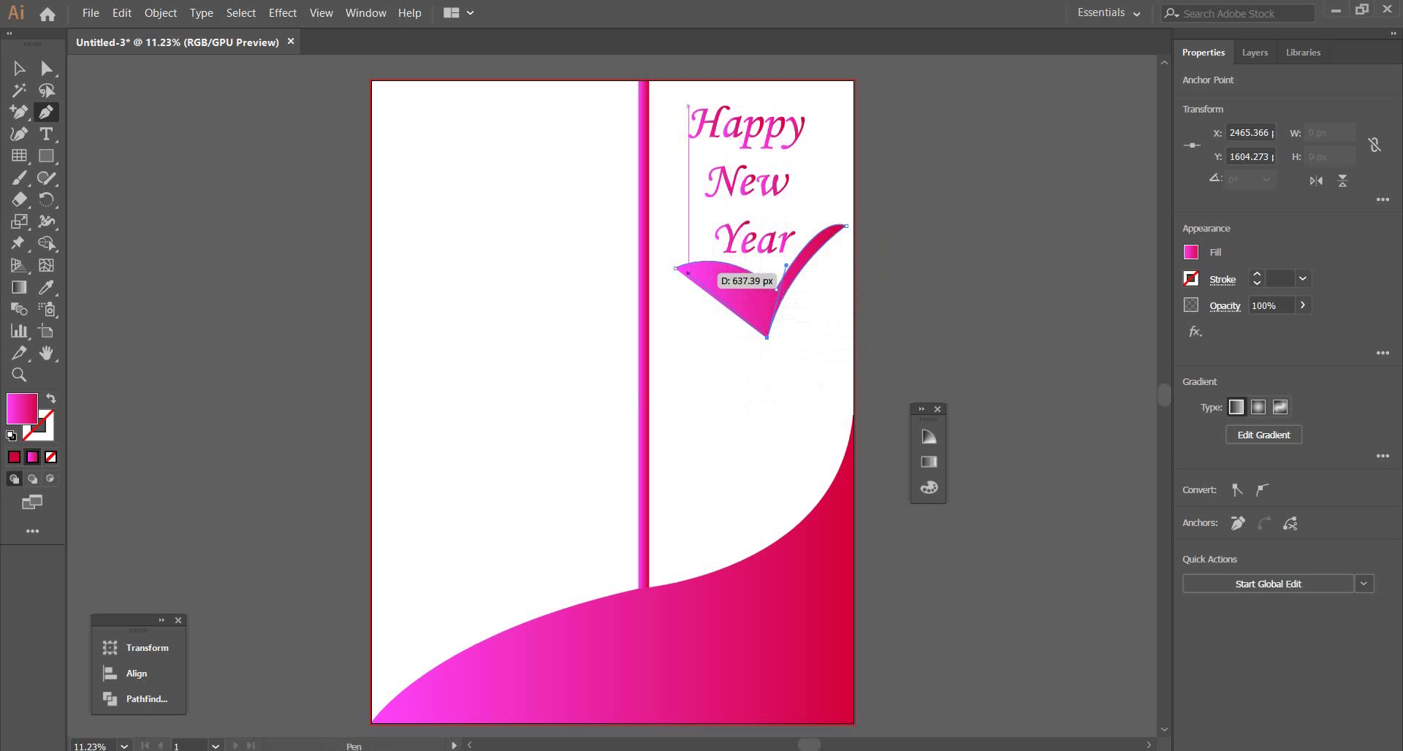
pyautogui.moveTo(706, 274); pyautogui.dragTo(732, 211)
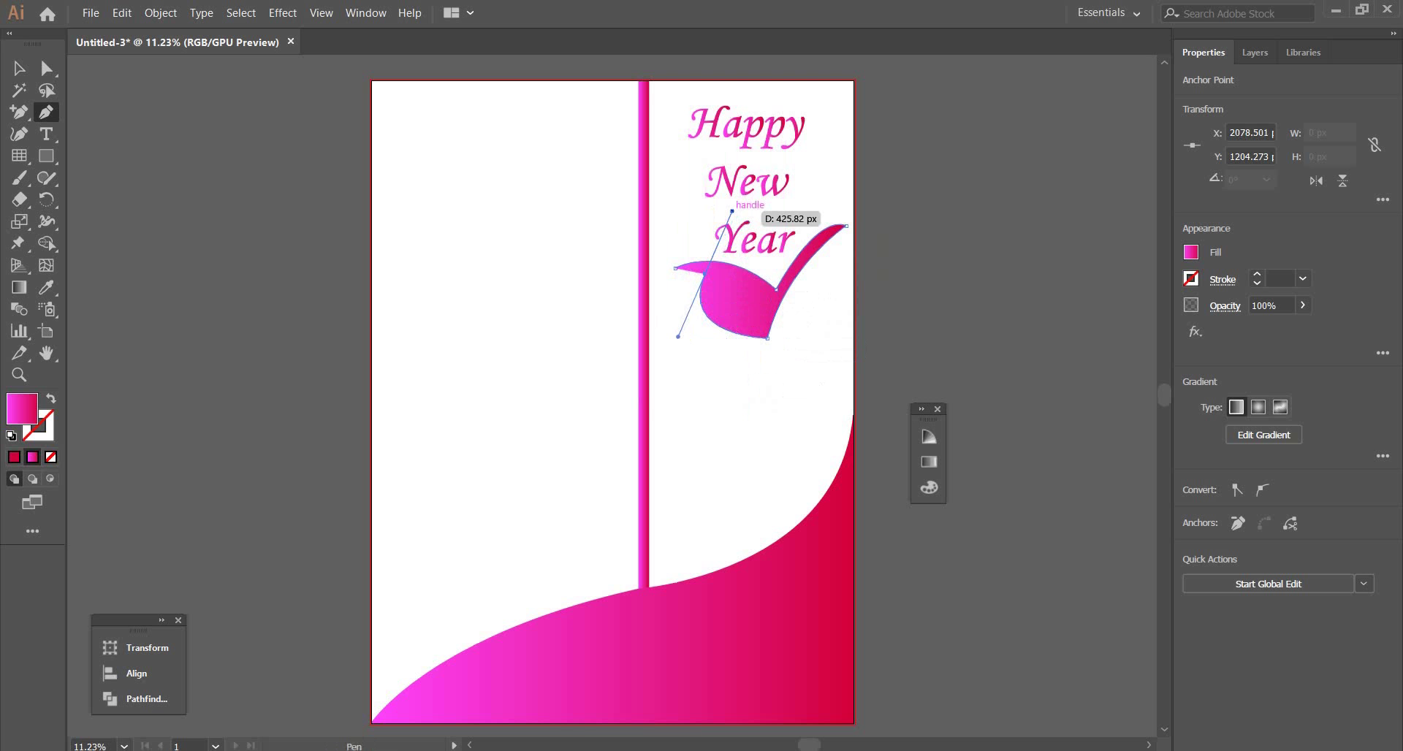
pyautogui.click(703, 276)
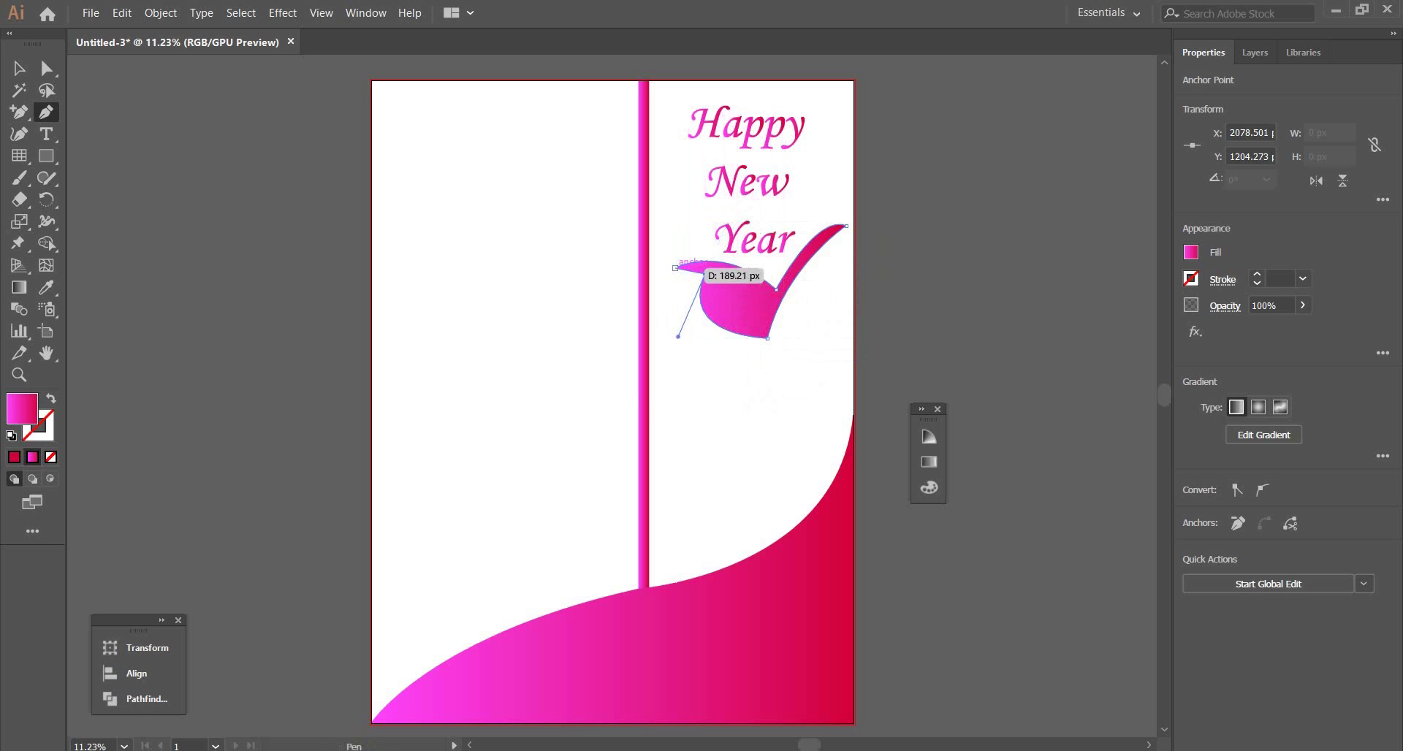
pyautogui.click(675, 268)
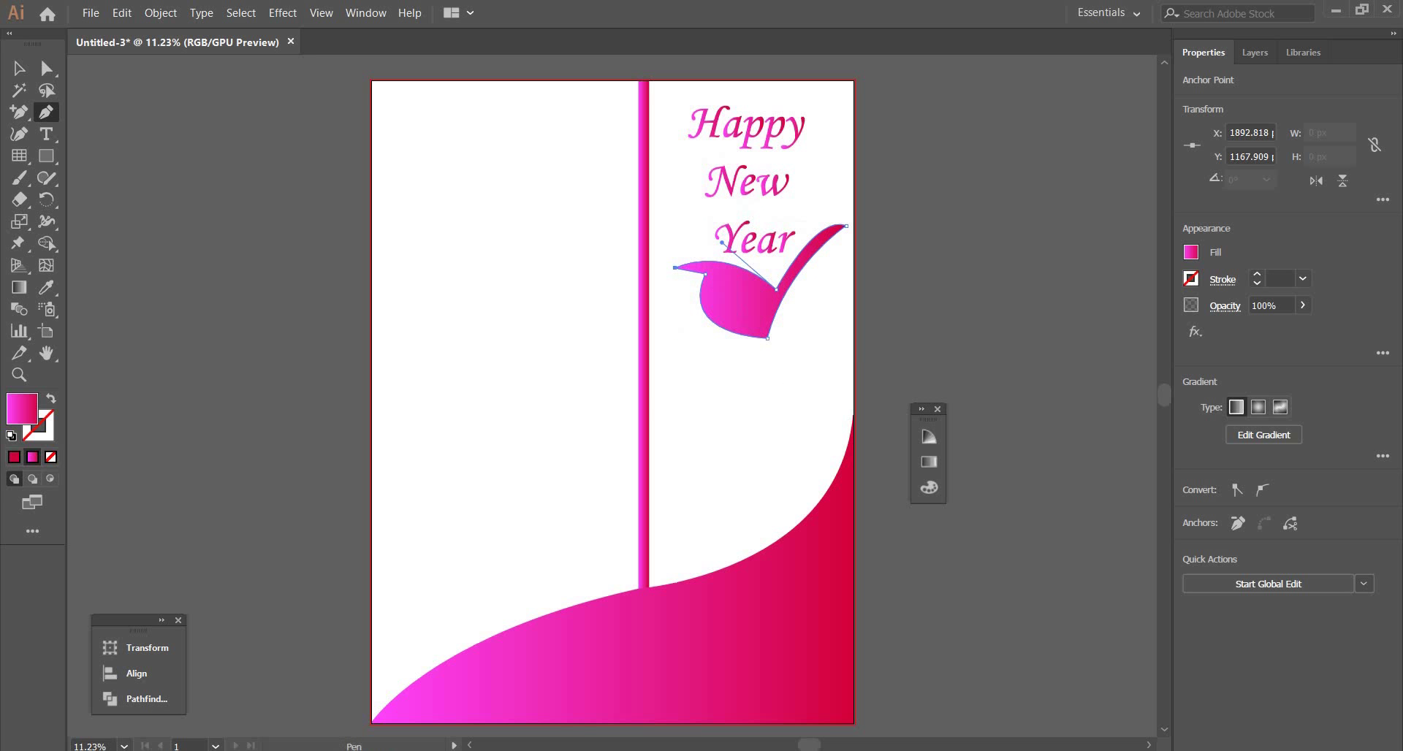
# Step: Scale the wing shape down about its centre to about 791 × 527 px and place a duplicate directly below it
pyautogui.press('v')
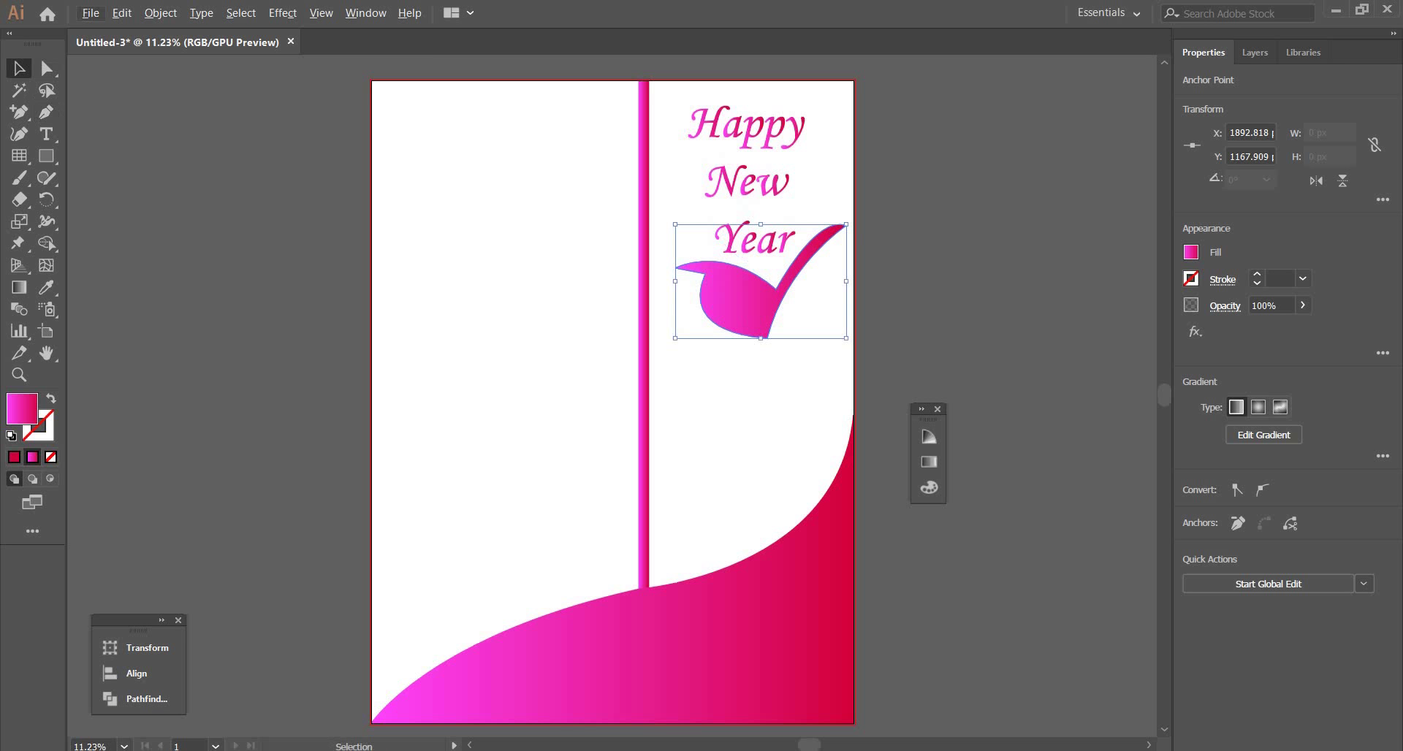
pyautogui.press('alt')
pyautogui.moveTo(846, 338); pyautogui.dragTo(824, 324)
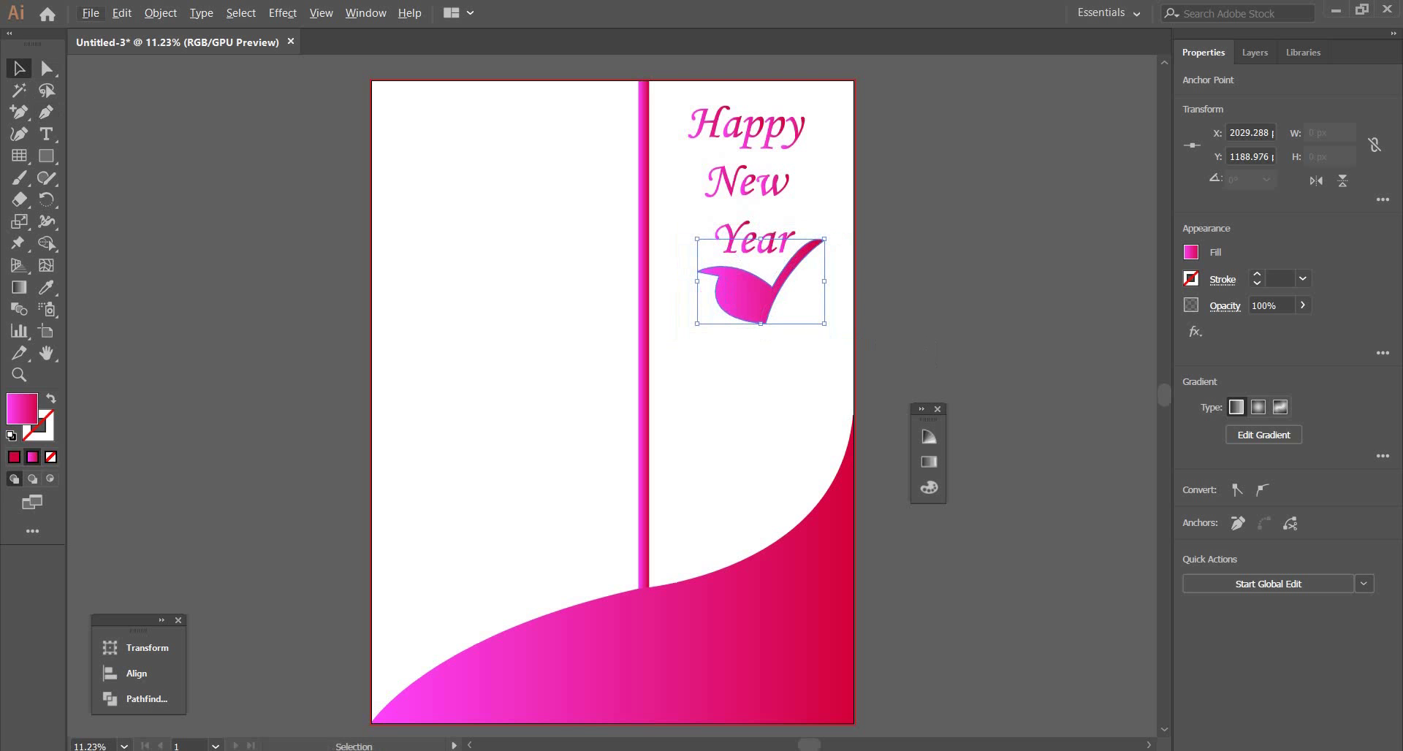
pyautogui.keyDown('alt'); pyautogui.moveTo(762, 294); pyautogui.dragTo(753, 344); pyautogui.keyUp('alt')
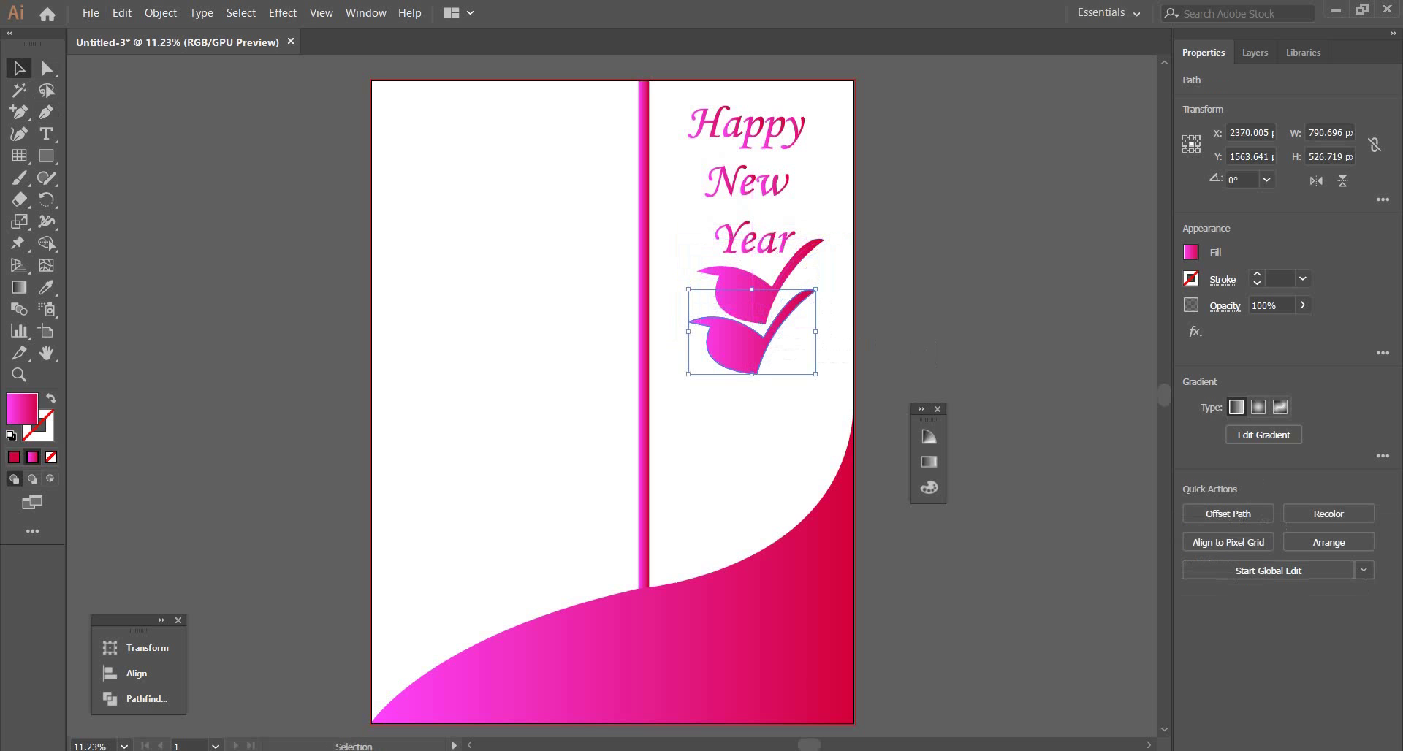
# Step: Reflect the duplicate wing across the vertical axis and rotate it to about 226° so it nests against the original as a butterfly
pyautogui.rightClick(742, 345)
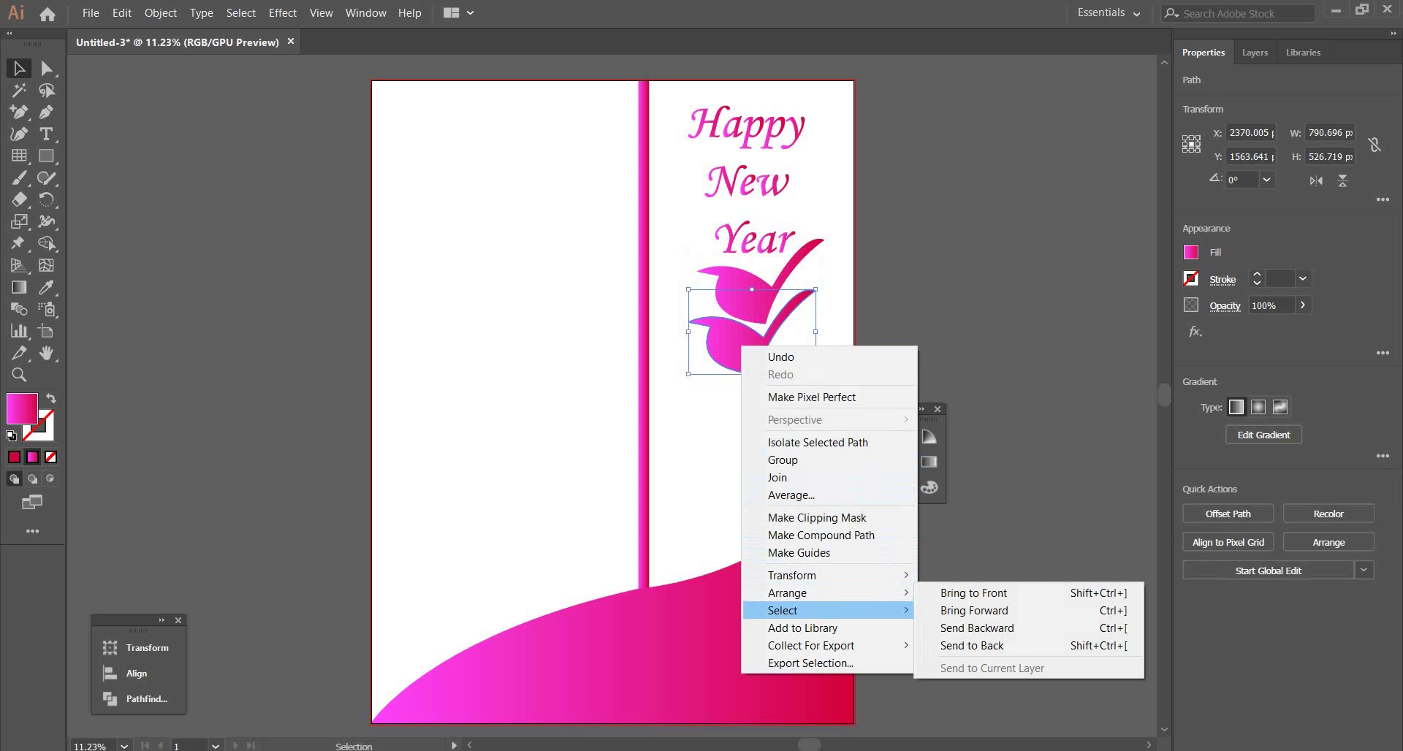
pyautogui.moveTo(811, 594)
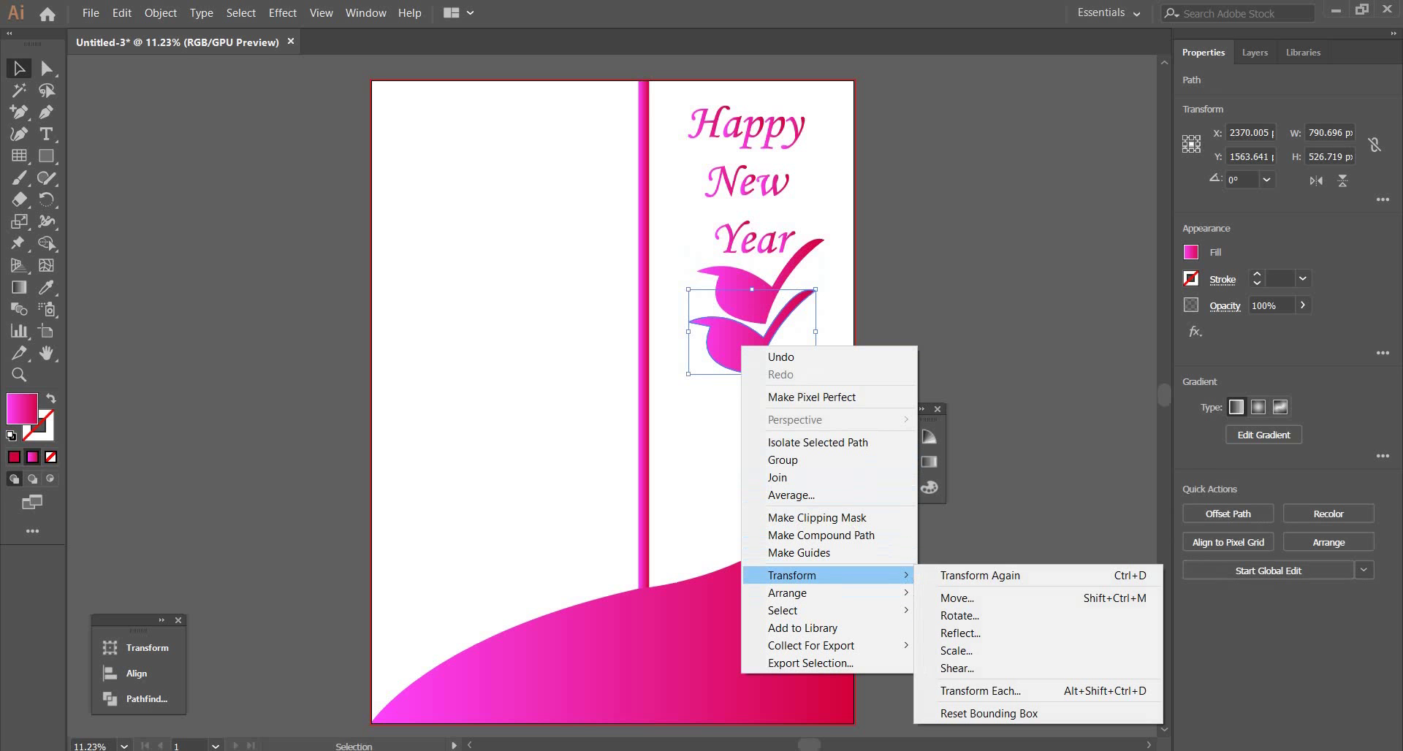
pyautogui.click(960, 633)
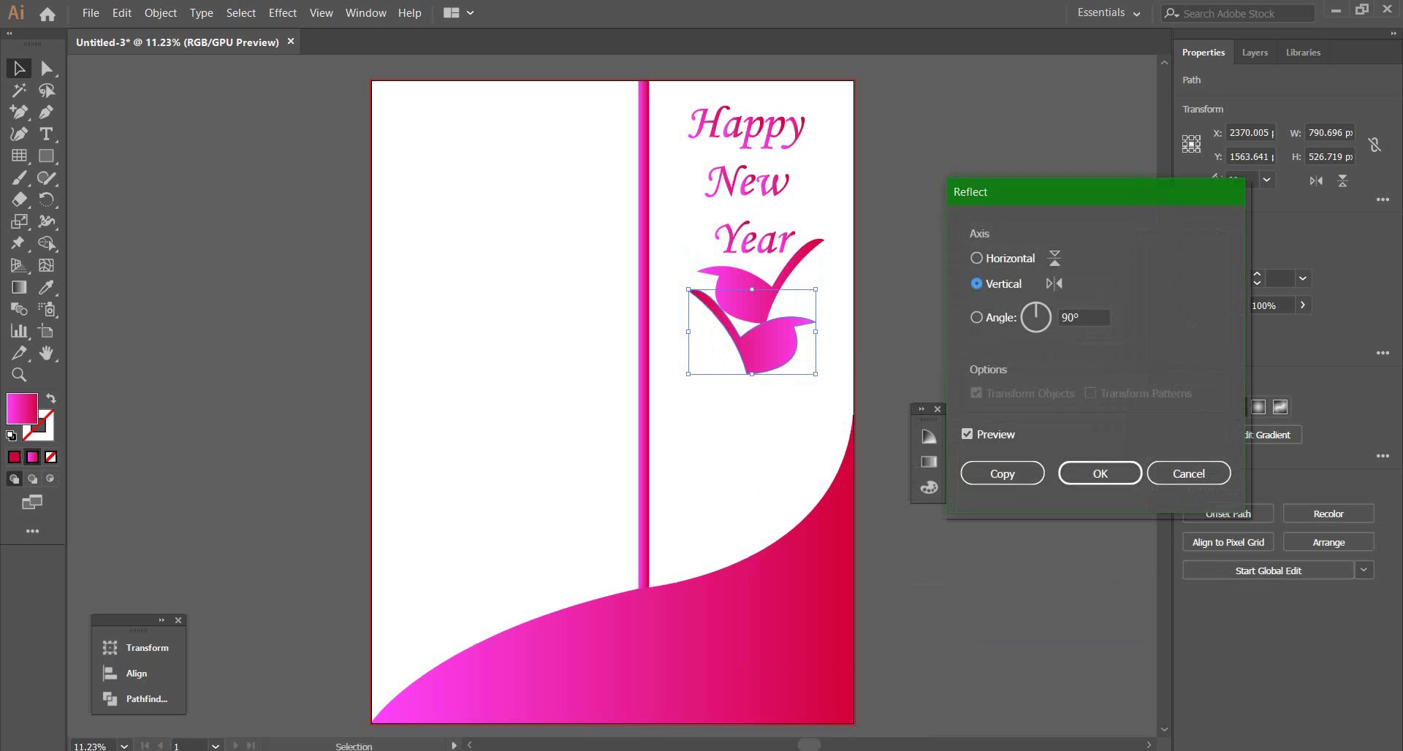
pyautogui.click(1100, 474)
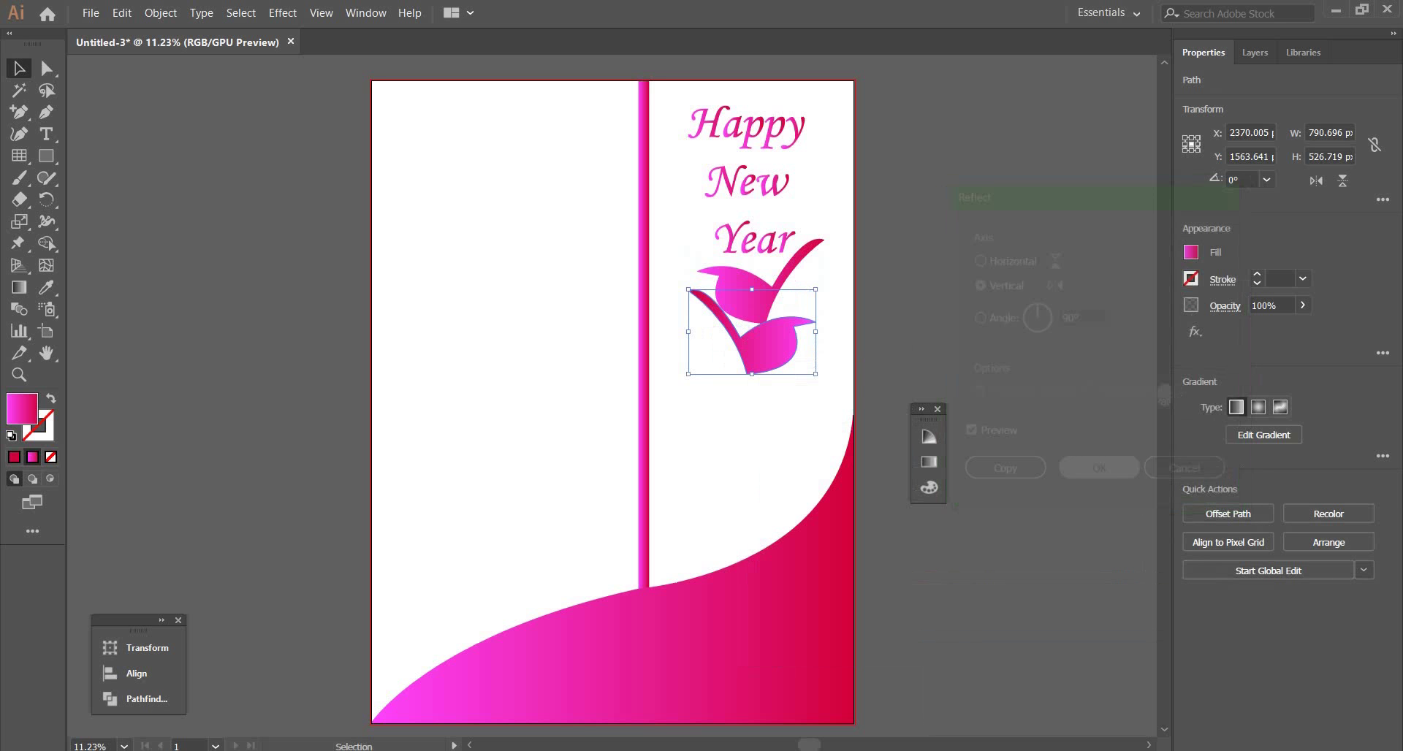
pyautogui.moveTo(821, 379); pyautogui.dragTo(868, 320)
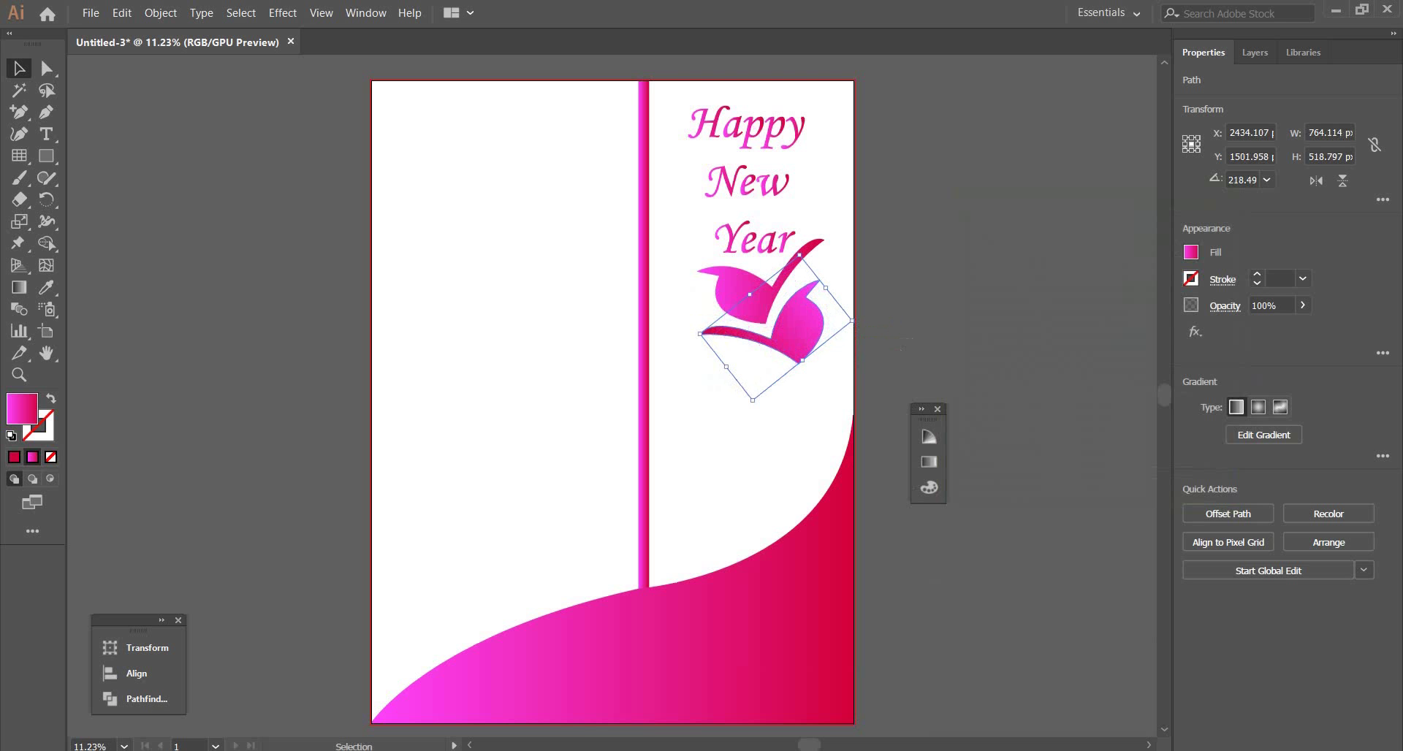
pyautogui.moveTo(868, 320); pyautogui.dragTo(810, 307)
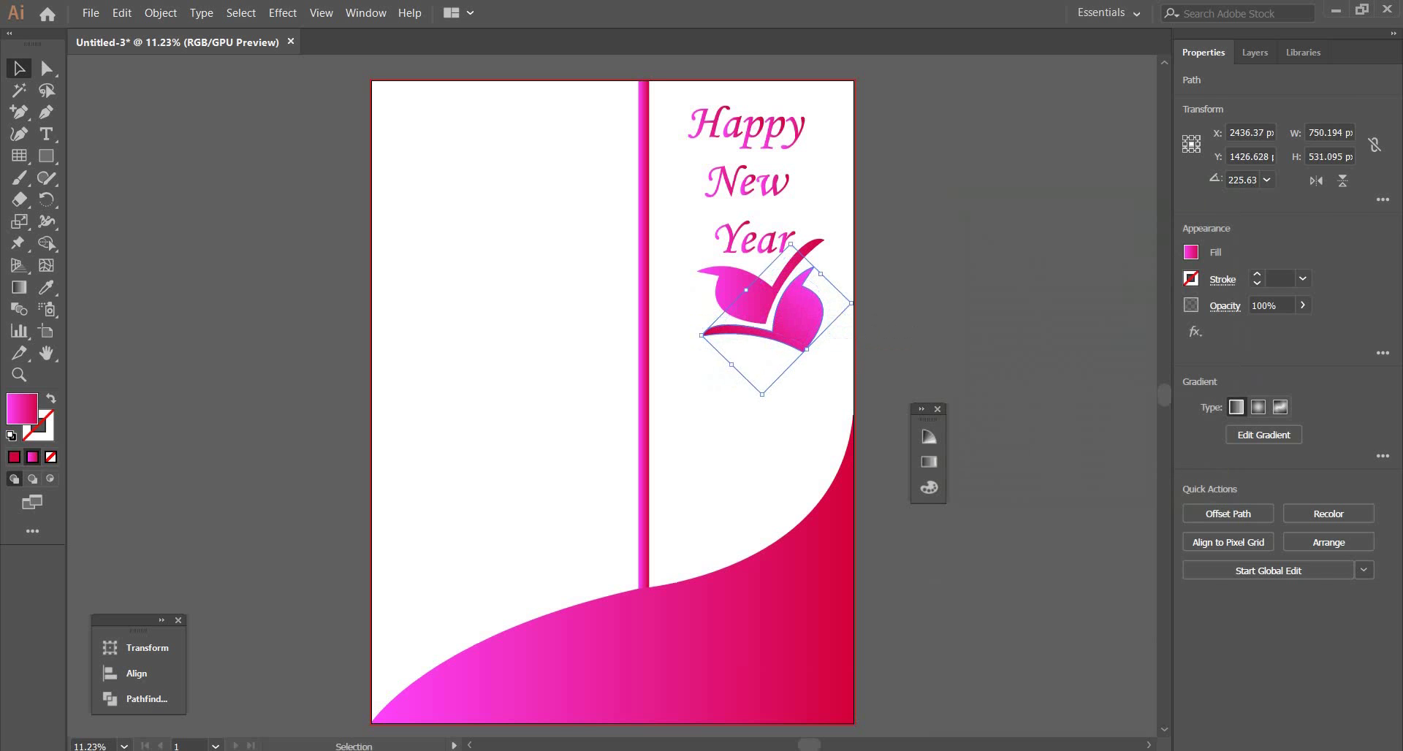
pyautogui.hotkey('ctrl', 'shift', 'a')
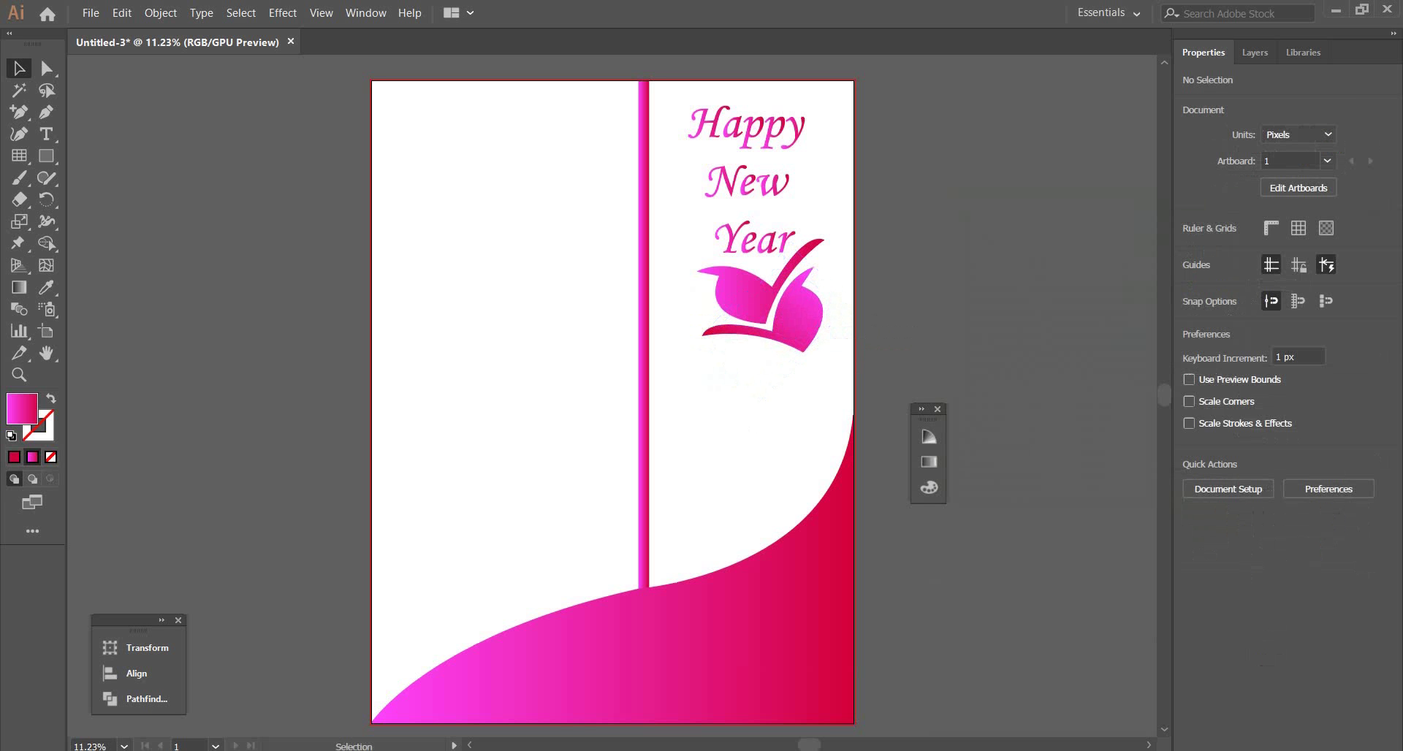
# Step: Move both wings down to just above the wave in the right column and rotate them counterclockwise to sit along its curve
pyautogui.moveTo(819, 382); pyautogui.dragTo(780, 479)
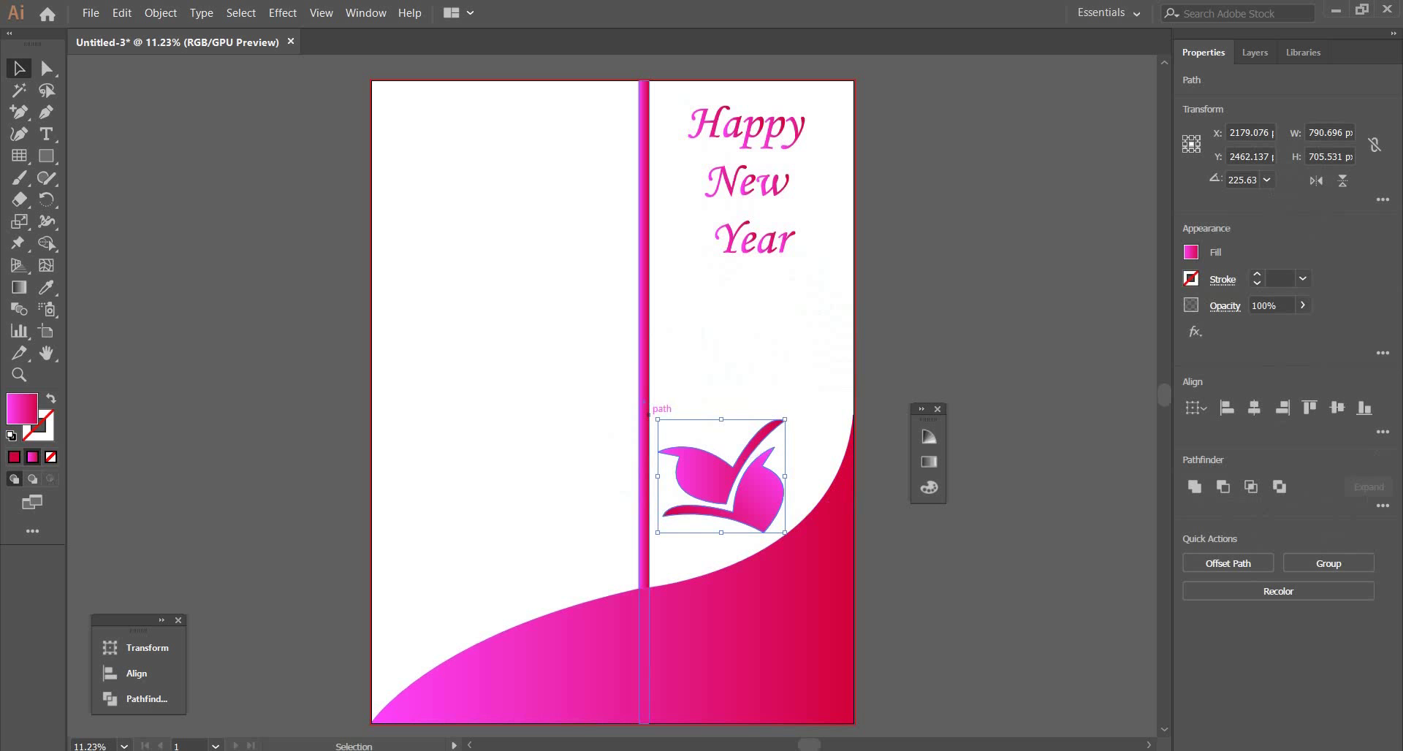
pyautogui.moveTo(651, 414); pyautogui.dragTo(636, 449)
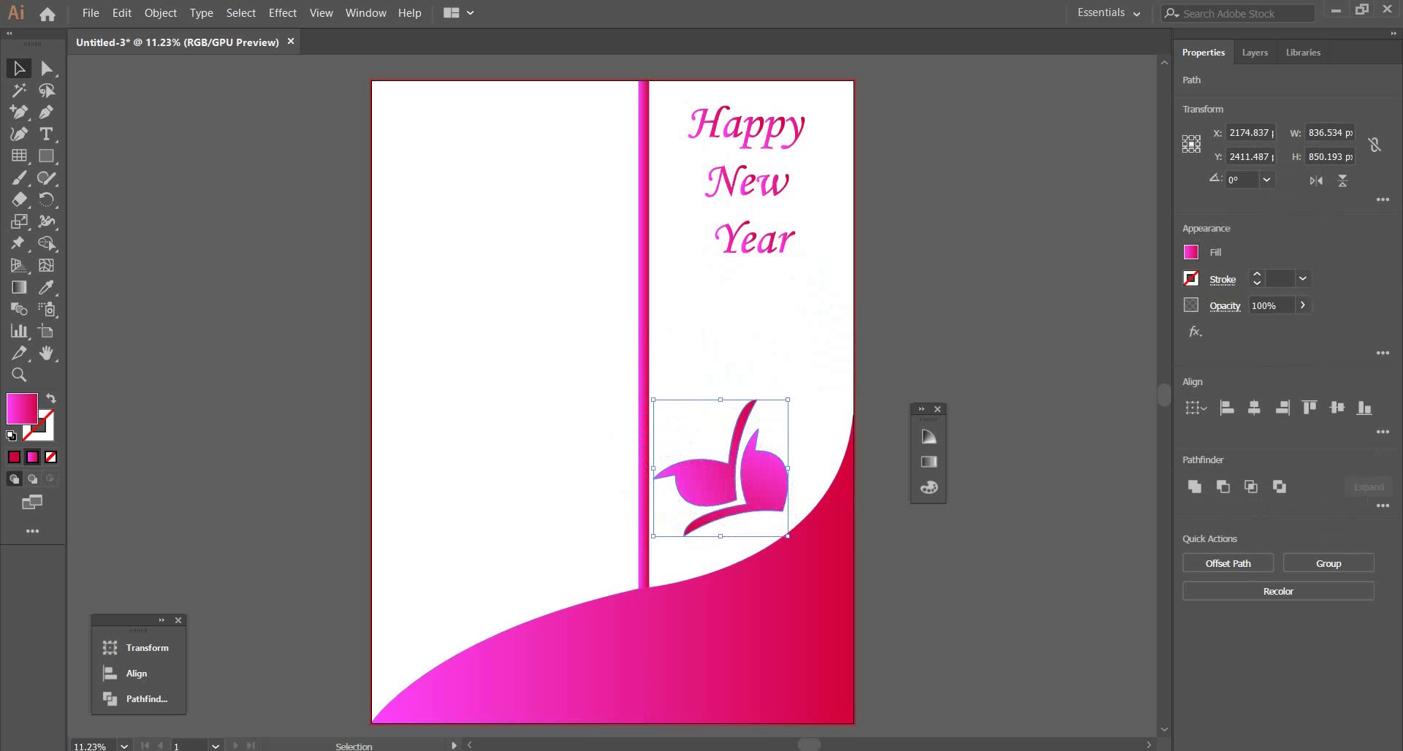
pyautogui.moveTo(780, 463)
pyautogui.mouseDown()
pyautogui.moveTo(787, 502)
pyautogui.moveTo(775, 470)
pyautogui.mouseUp()
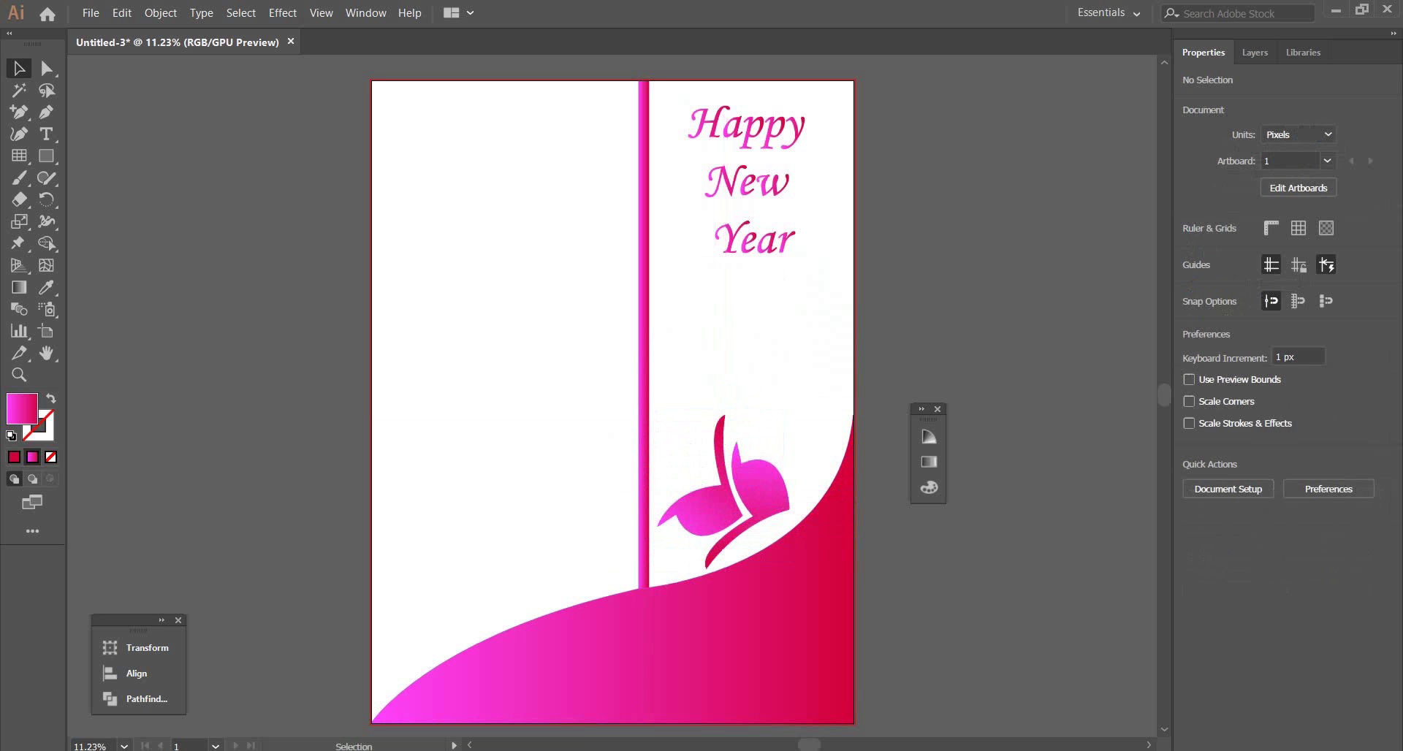
# Step: Place a united copy of the butterfly, scaled down to about 360 × 365 px, in the page's upper-left corner
pyautogui.moveTo(704, 411); pyautogui.dragTo(569, 324)
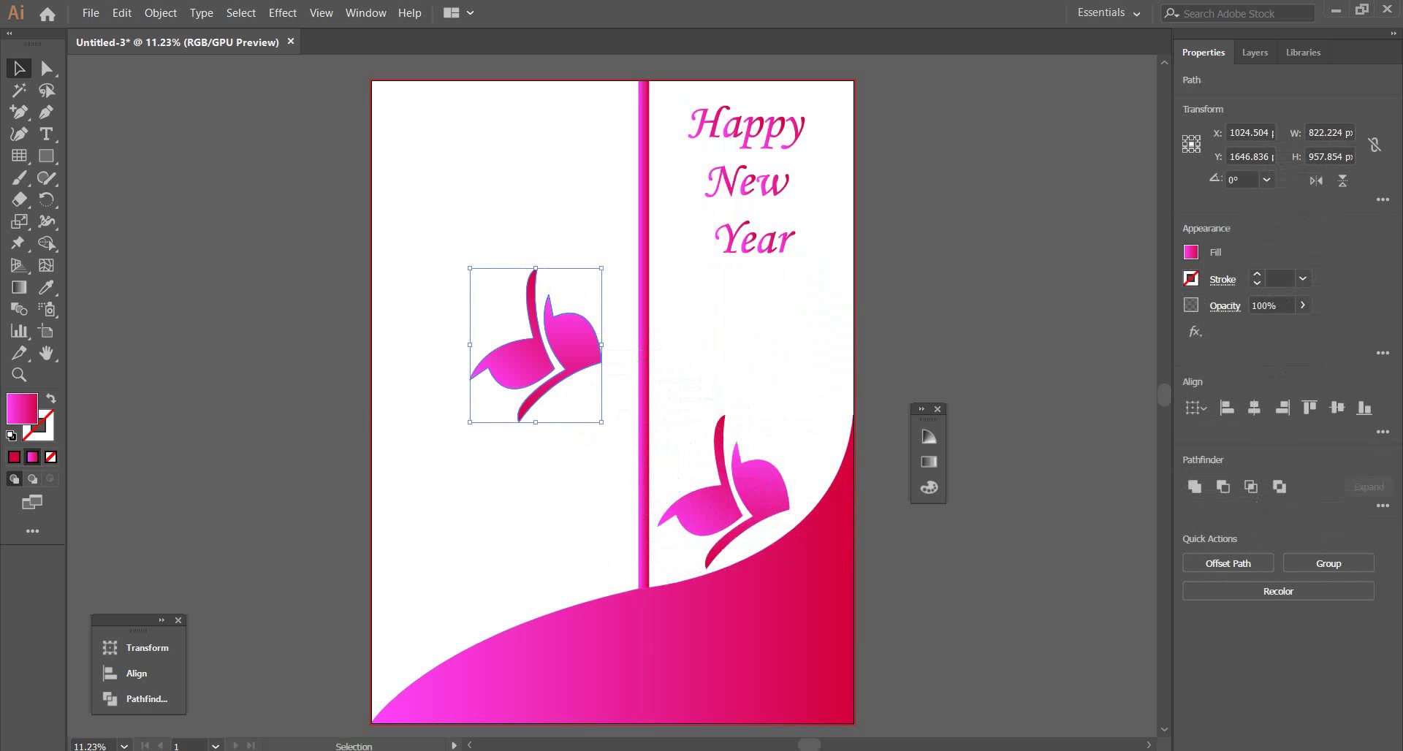
pyautogui.press('alt')
pyautogui.moveTo(601, 423); pyautogui.dragTo(564, 379)
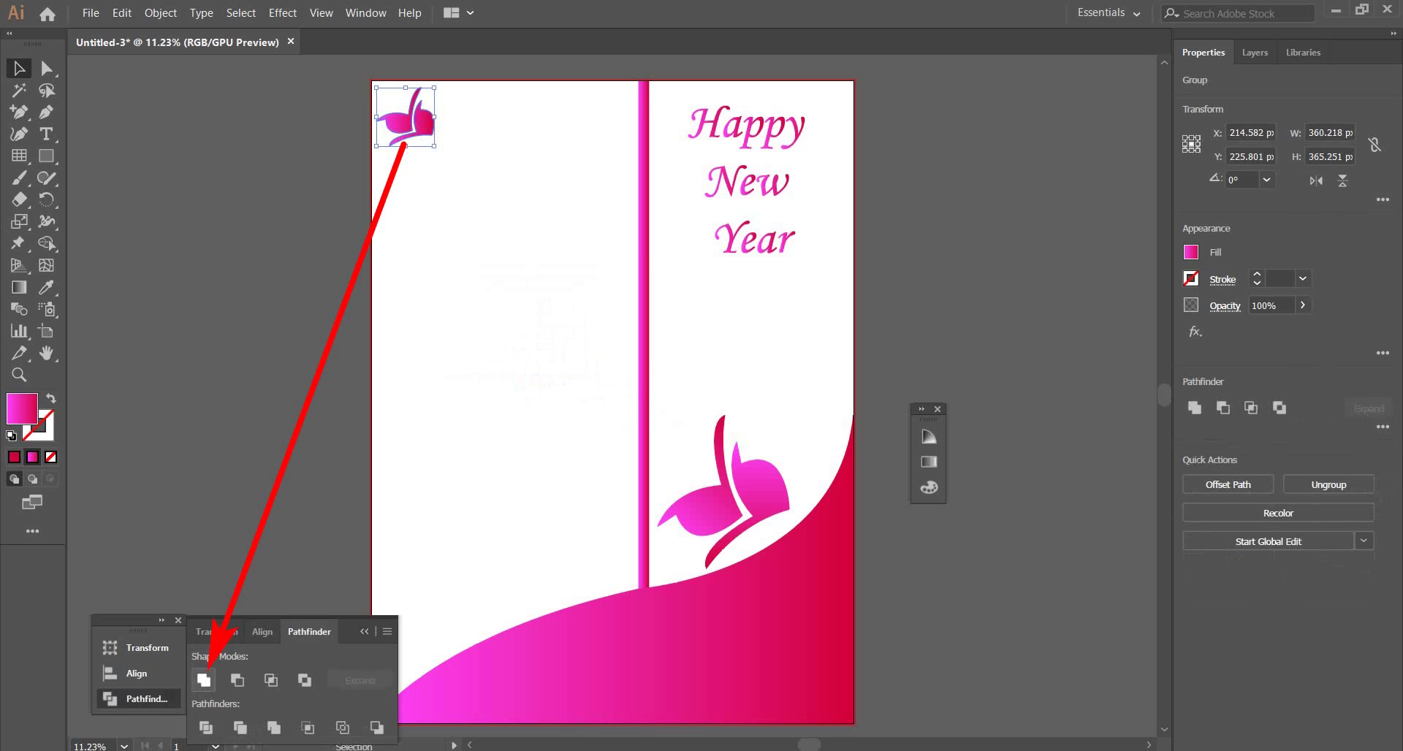
pyautogui.hotkey('ctrl', 'shift', 'a')
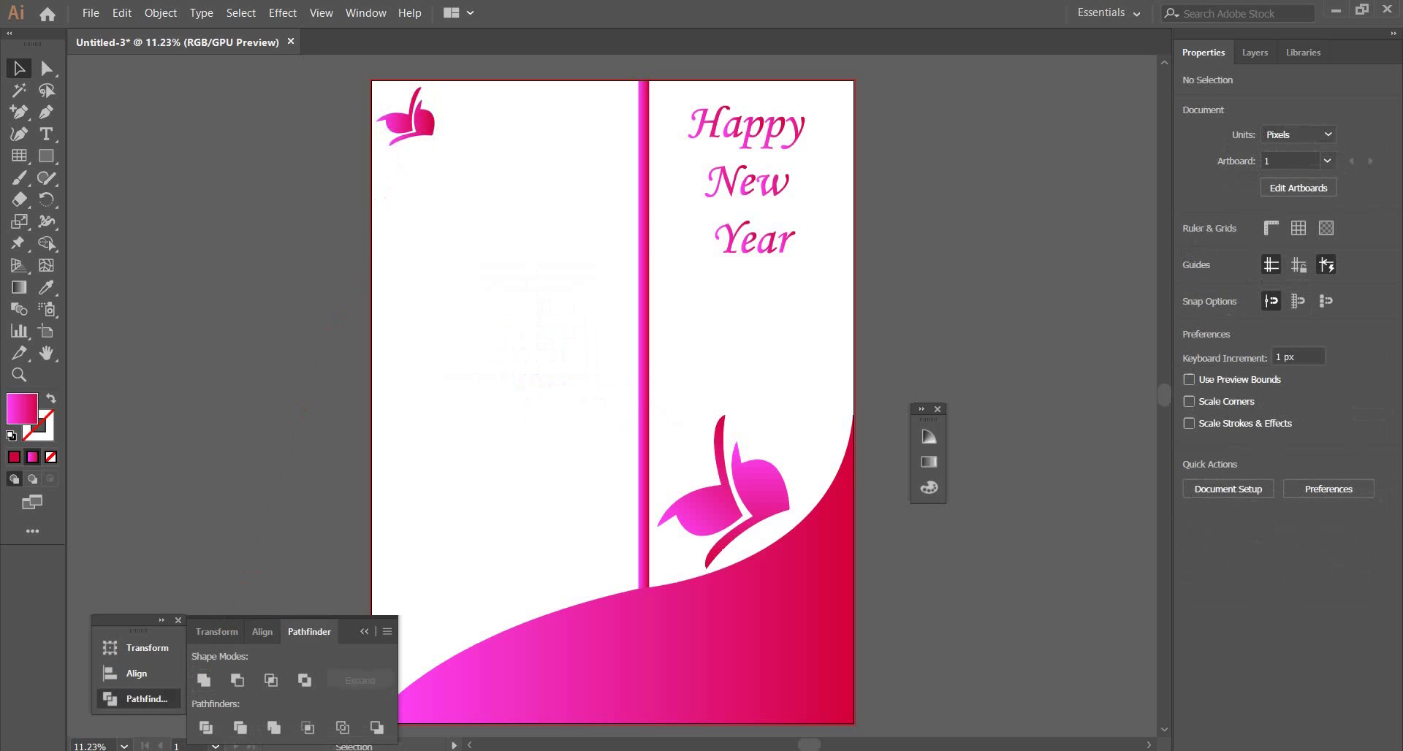
pyautogui.moveTo(450, 152); pyautogui.dragTo(373, 86)
pyautogui.click(447, 135)
pyautogui.click(434, 127)
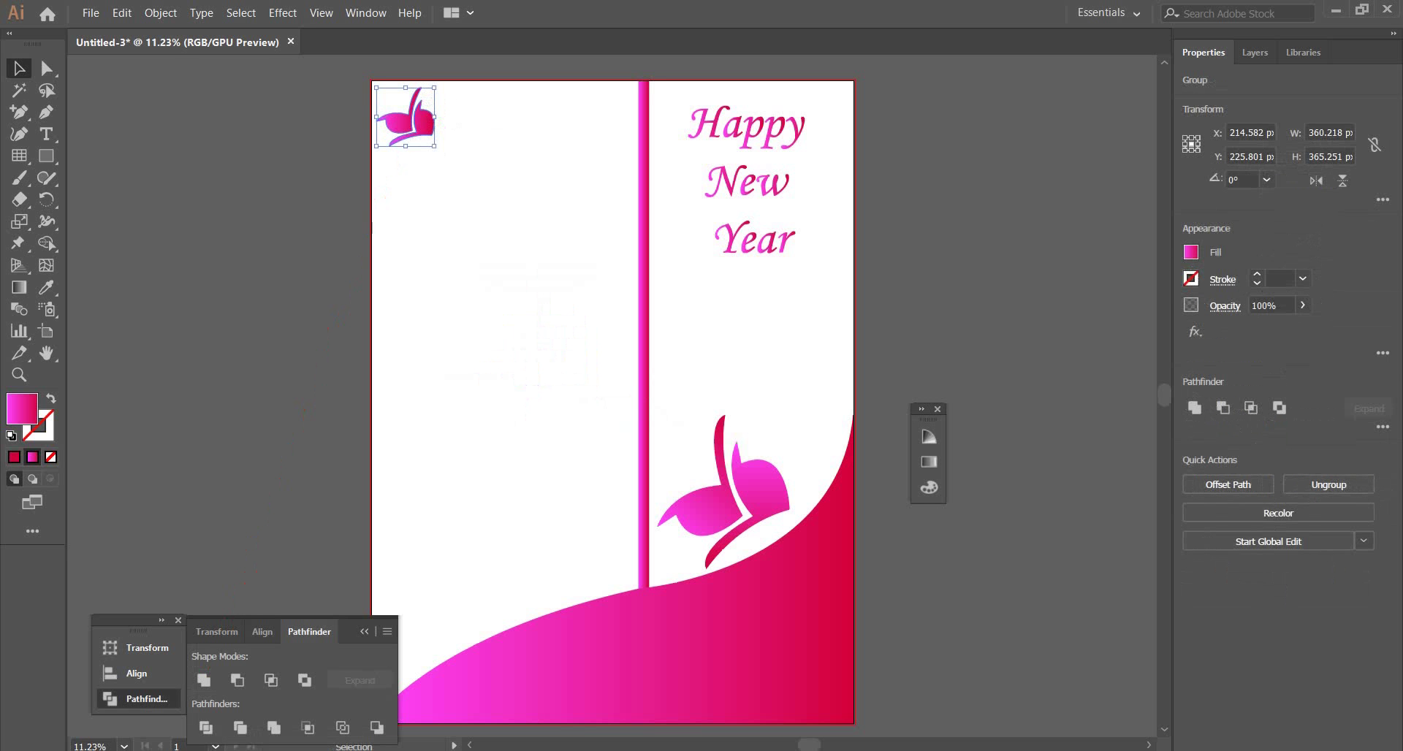
pyautogui.click(364, 632)
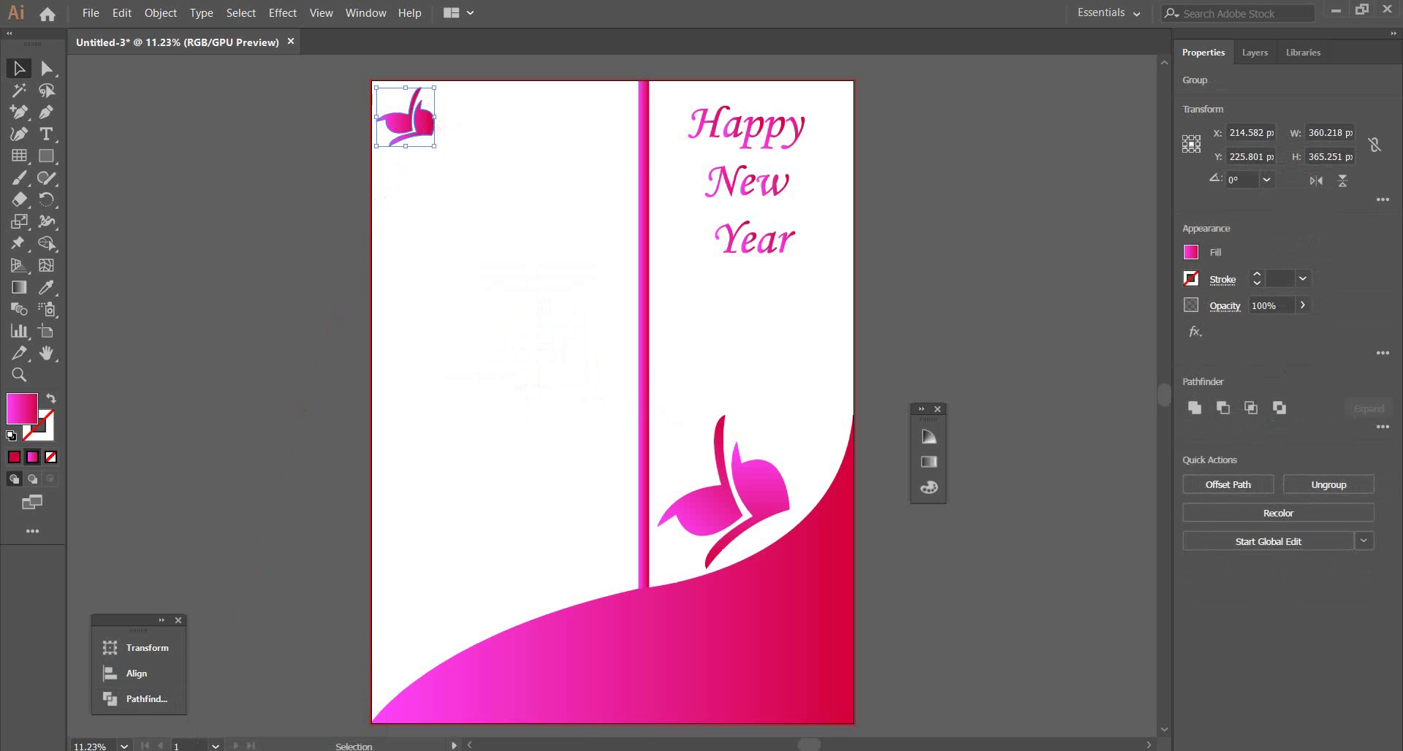
# Step: Place a copy of the small butterfly above the wave's lower-left end and rotate the upper-left butterfly to about 257°
pyautogui.moveTo(376, 117); pyautogui.dragTo(375, 632)
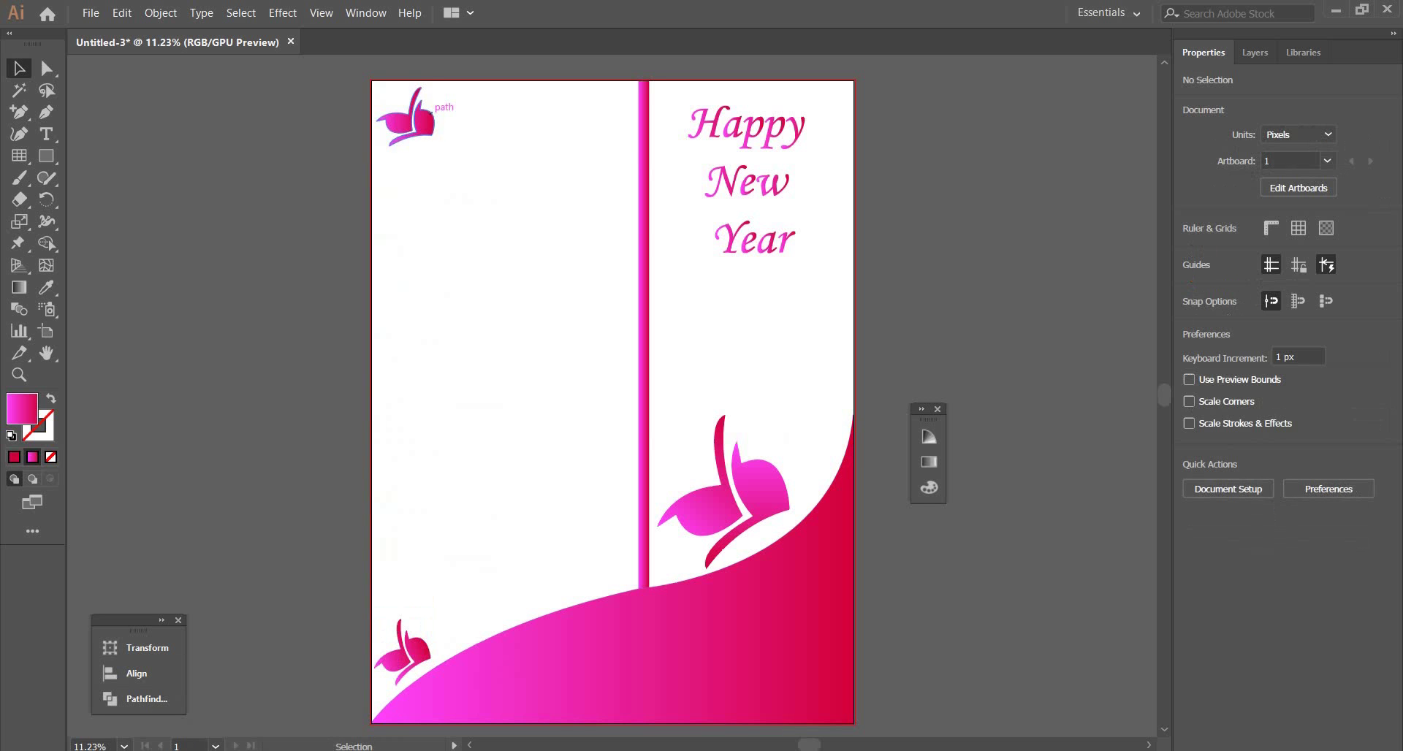
pyautogui.click(427, 121)
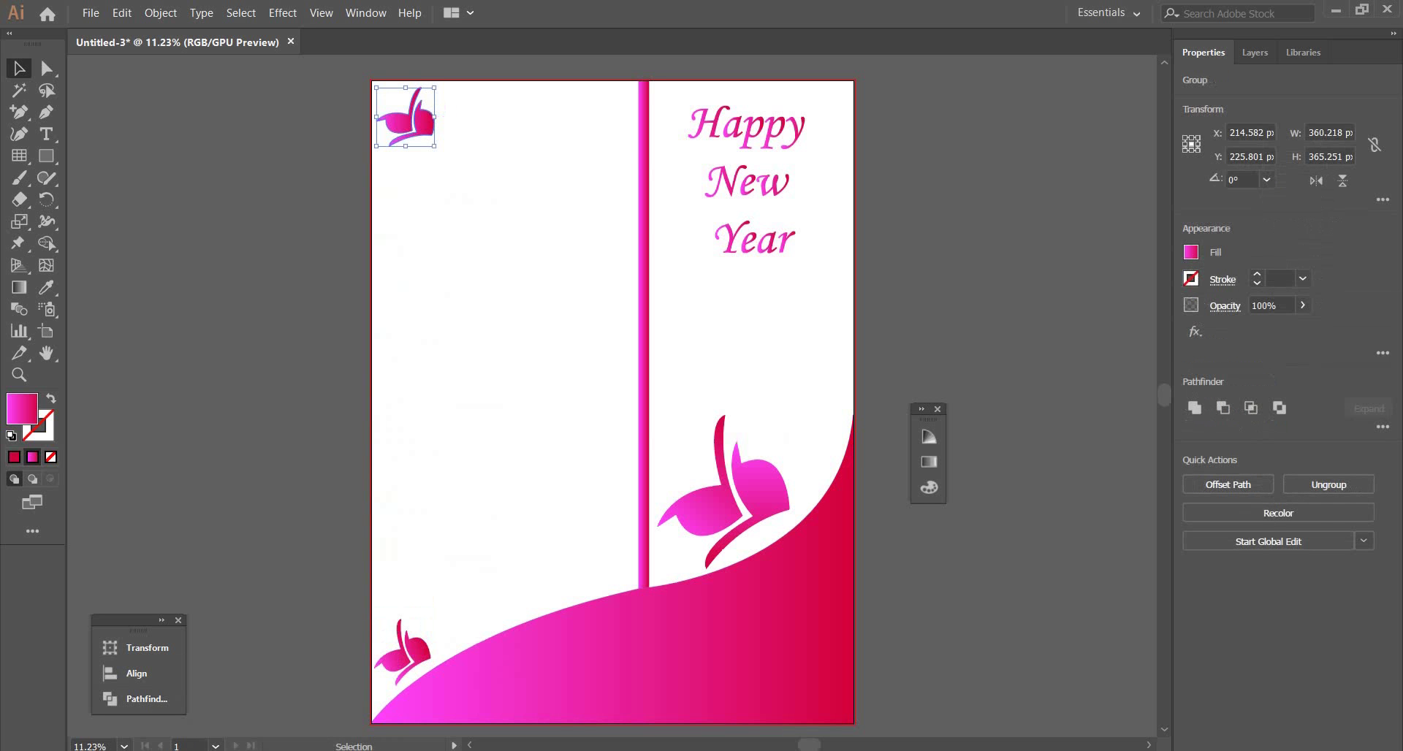
pyautogui.moveTo(440, 124); pyautogui.dragTo(447, 139)
pyautogui.moveTo(446, 138); pyautogui.dragTo(412, 119)
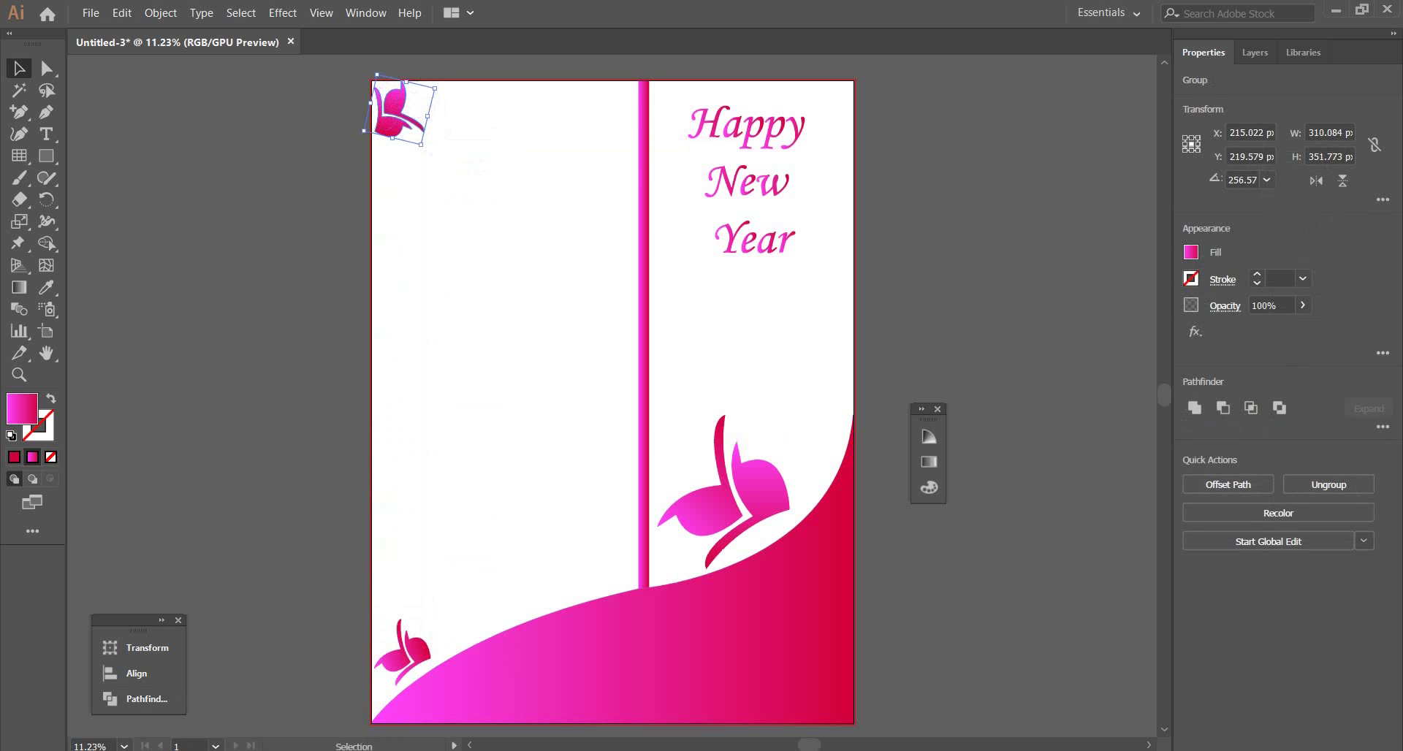
pyautogui.click(475, 182)
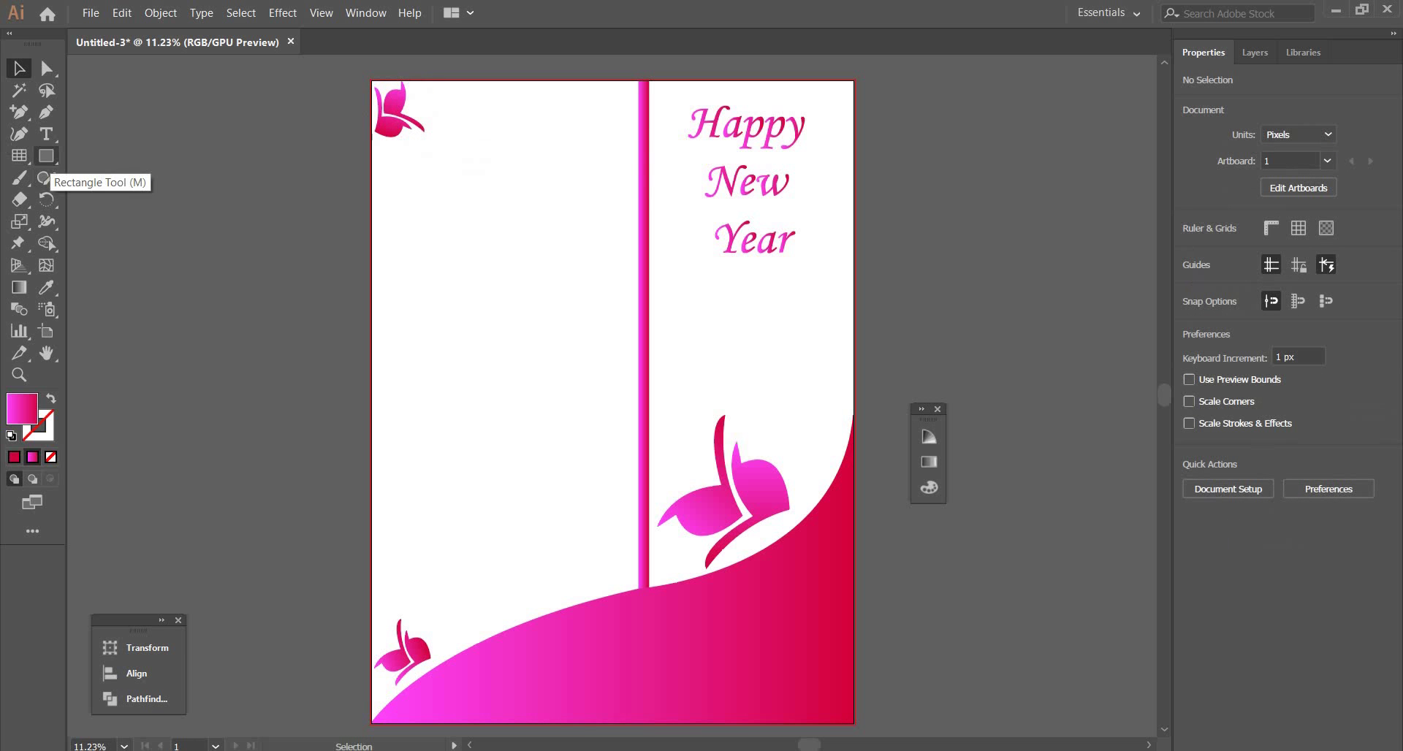
# Step: Draw a rectangle about 1225 × 2564 px in the left column and swap its fill and stroke, leaving a gradient outline without fill
pyautogui.click(46, 156)
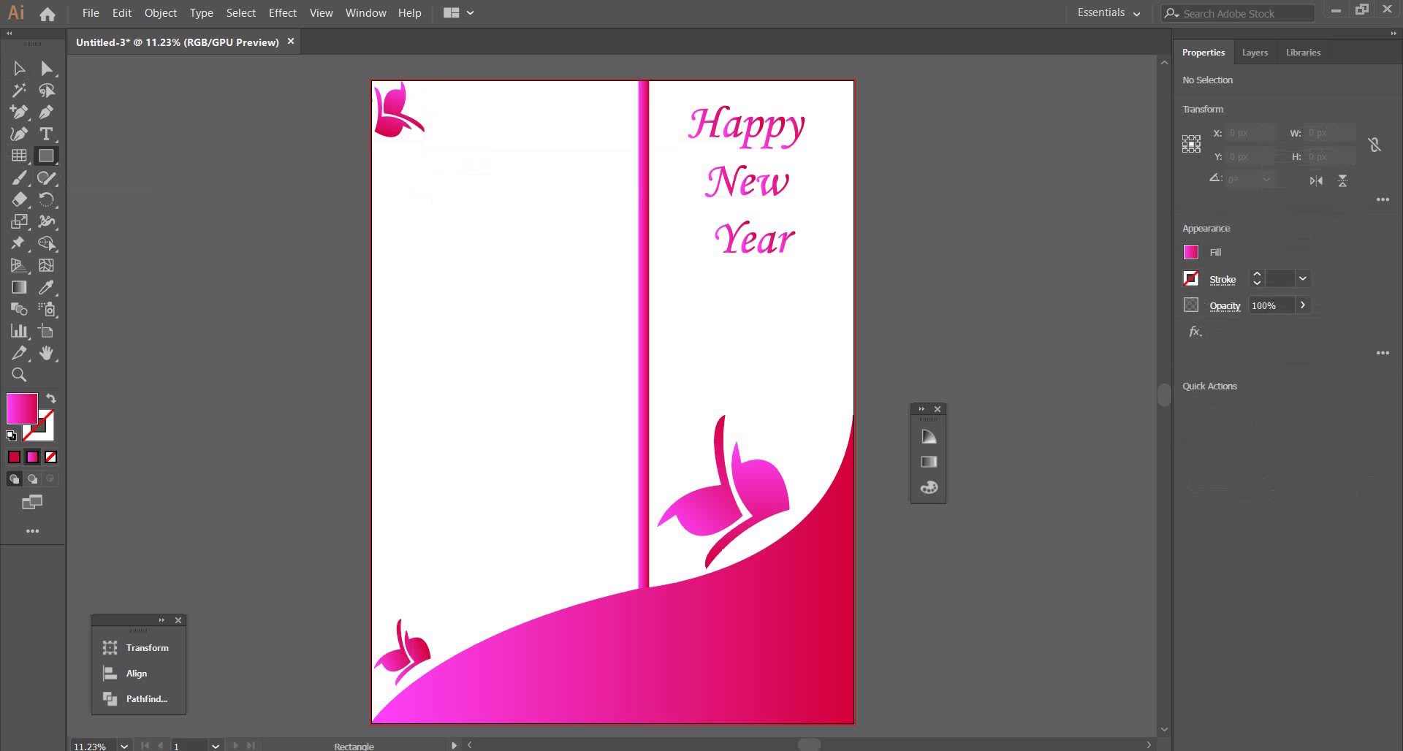
pyautogui.moveTo(425, 158); pyautogui.dragTo(622, 570)
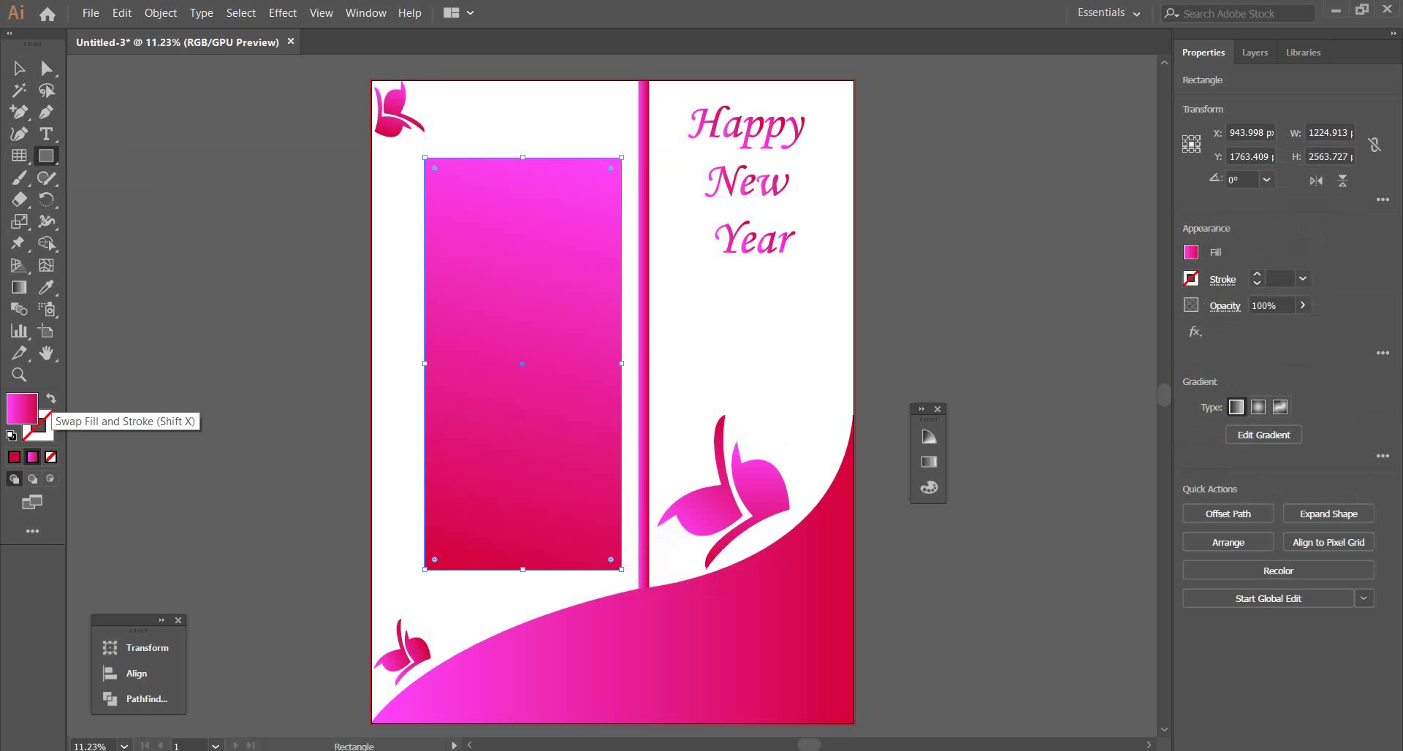
pyautogui.click(51, 399)
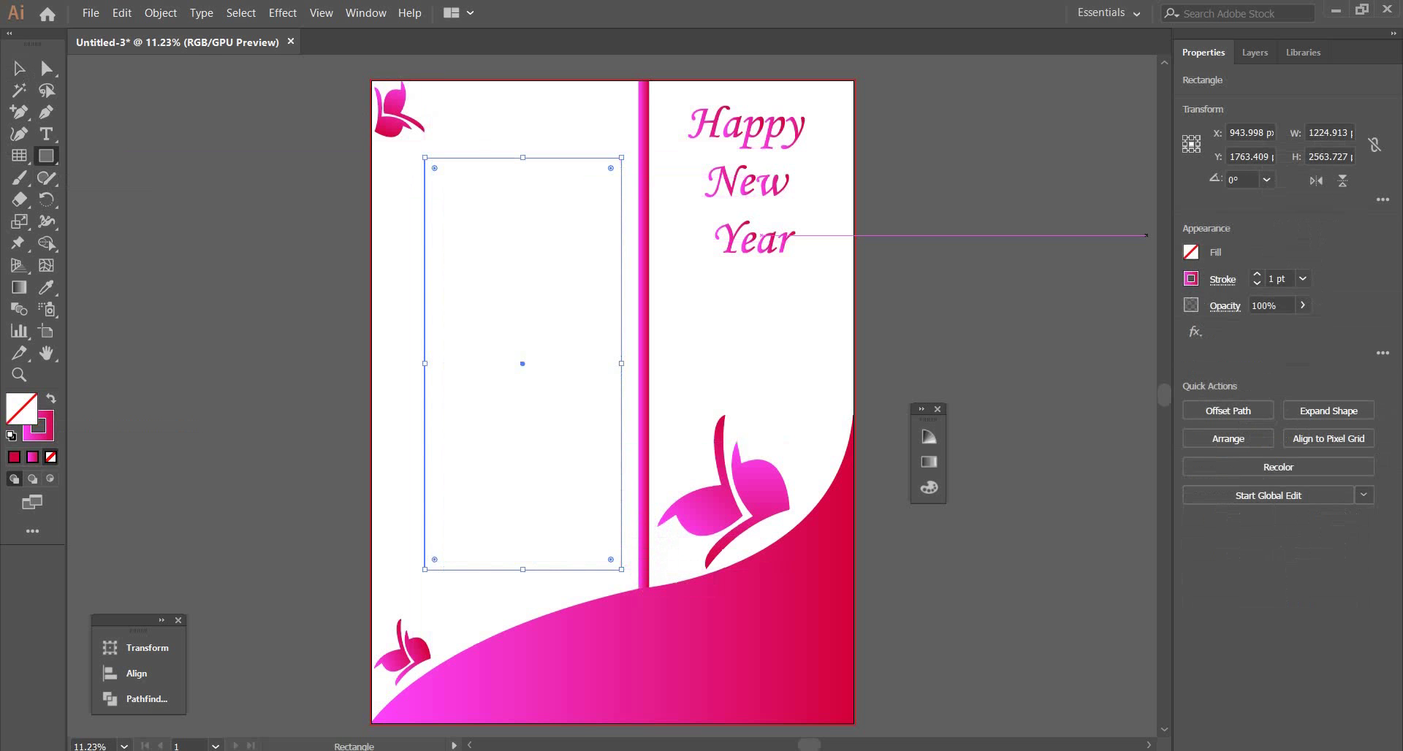
# Step: Thicken the left-column rectangle's gradient stroke to 20 pt and then 40 pt, shifting the rectangle slightly down and to the left
pyautogui.click(1303, 278)
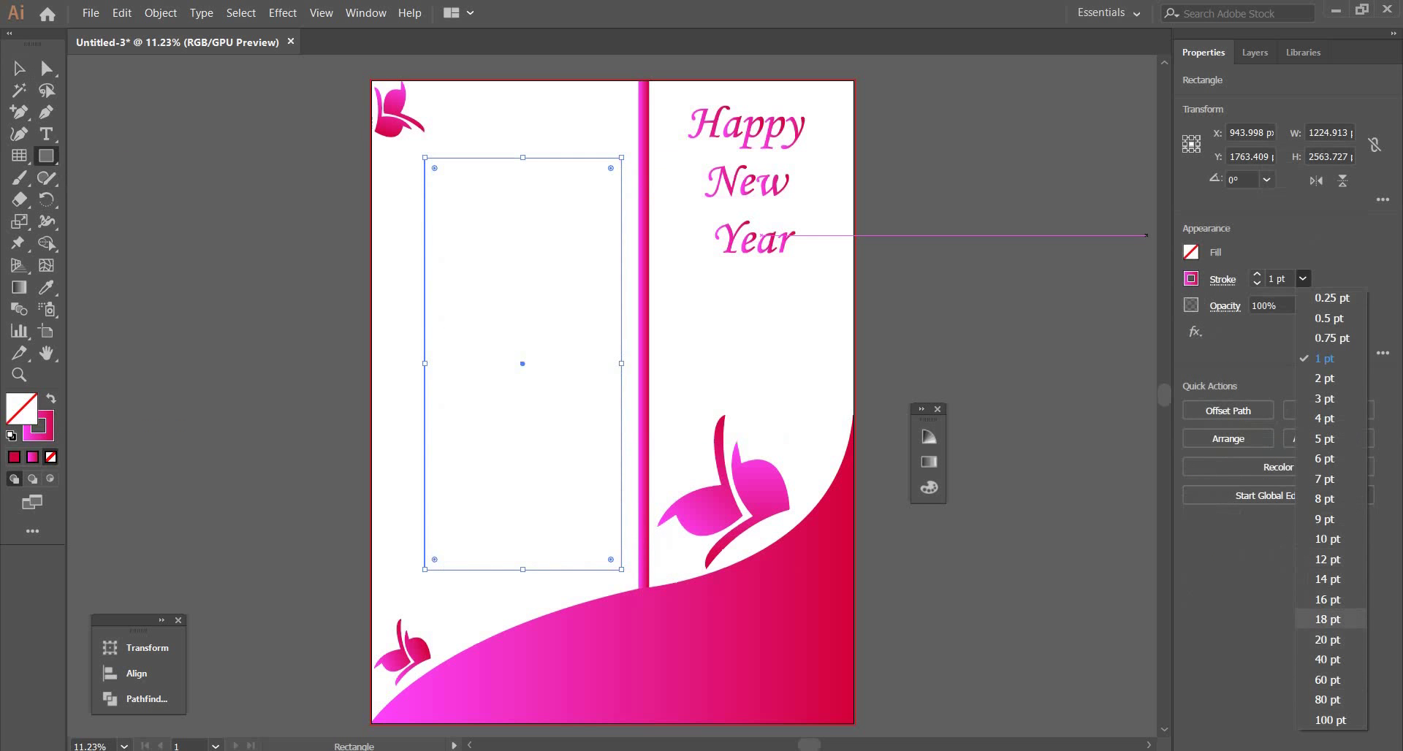
pyautogui.click(1327, 639)
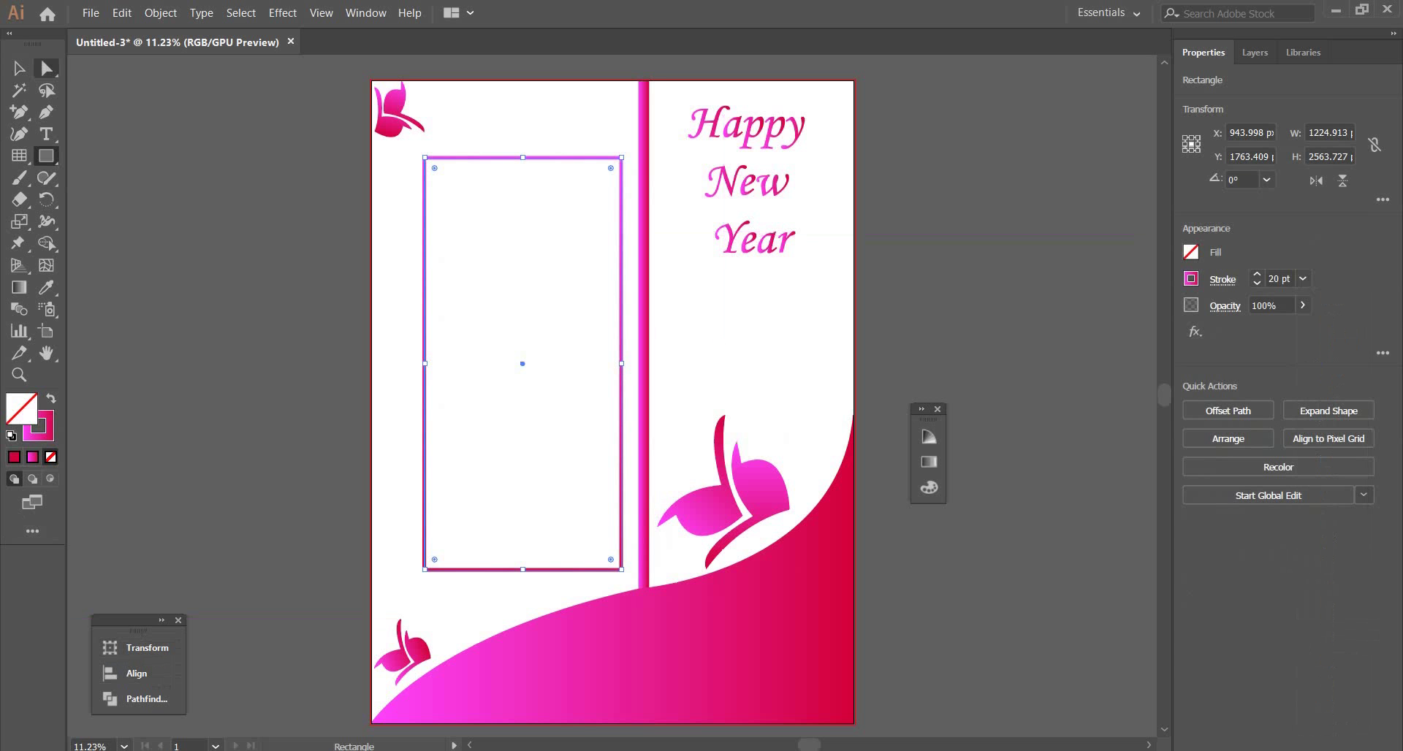
pyautogui.click(19, 68)
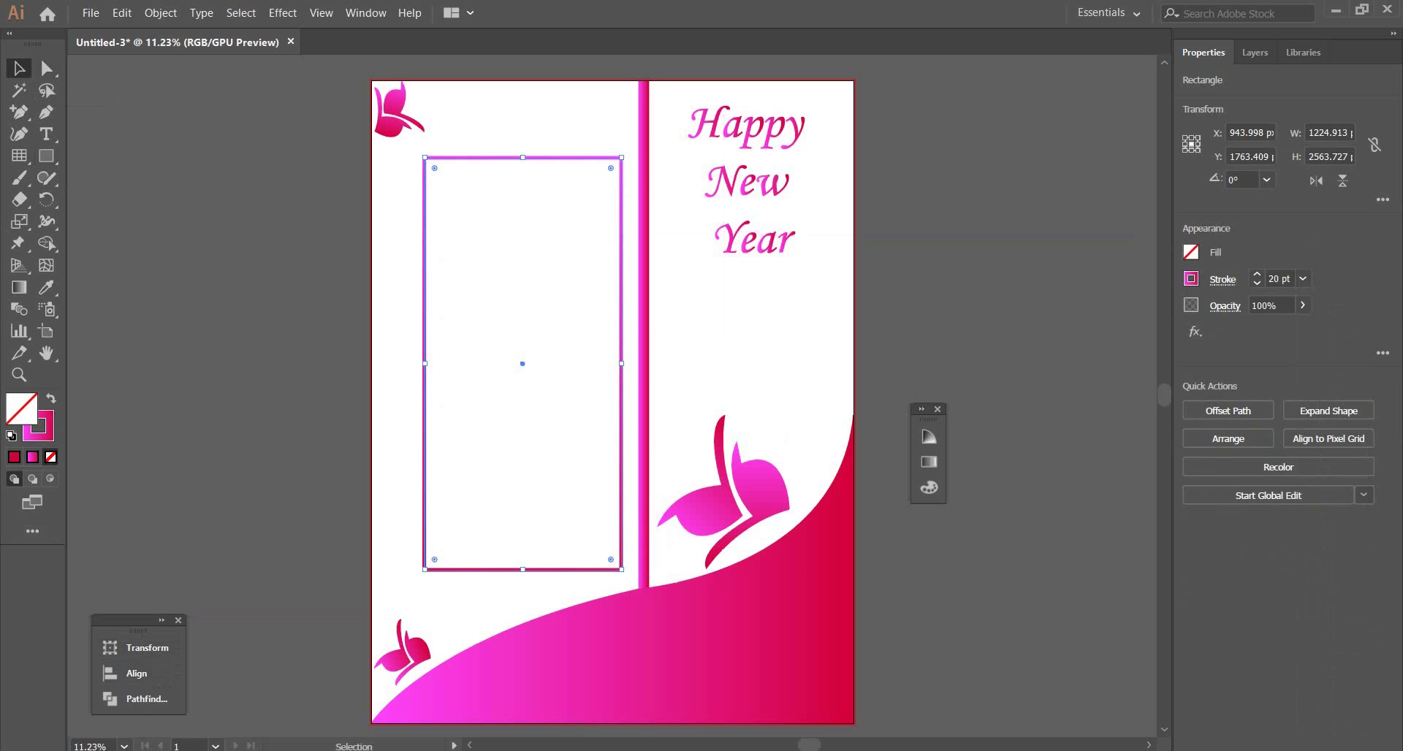
pyautogui.click(720, 336)
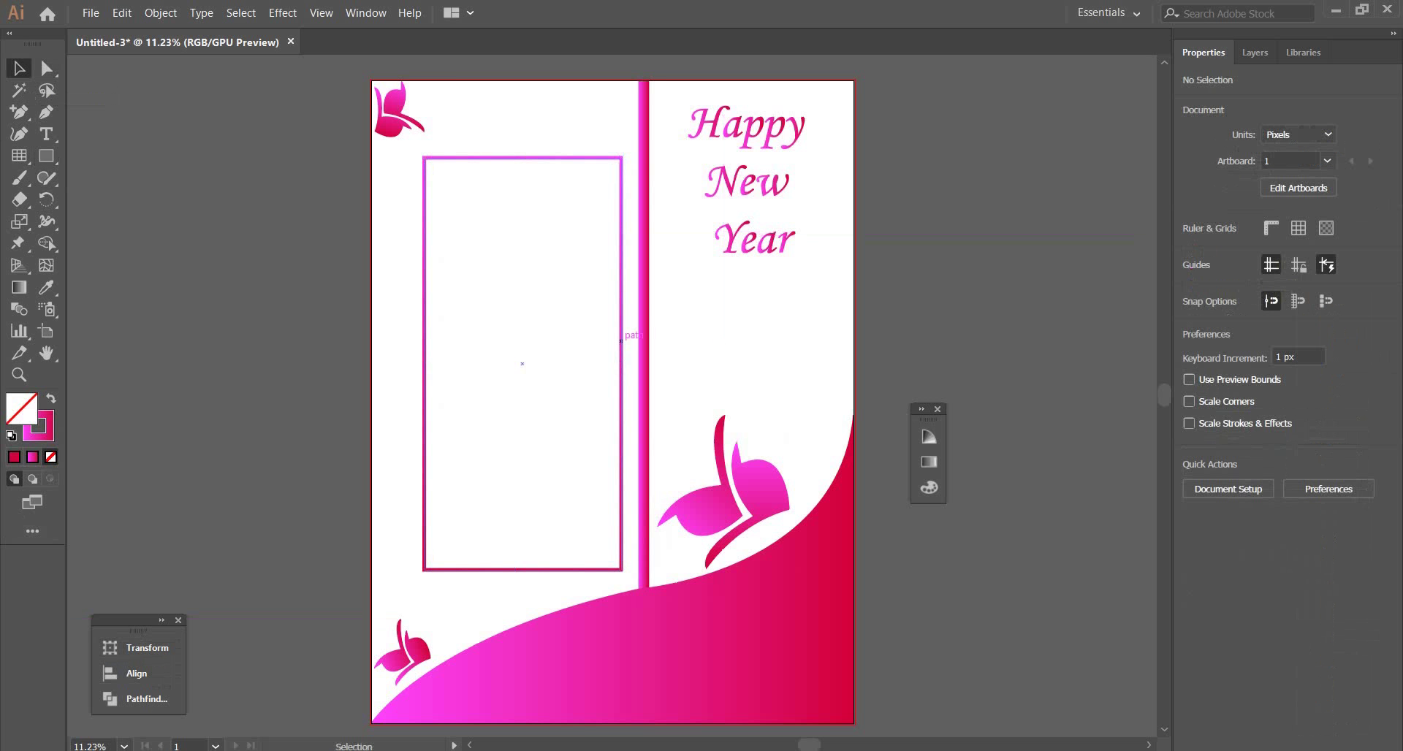
pyautogui.moveTo(620, 338)
pyautogui.mouseDown()
pyautogui.moveTo(608, 329)
pyautogui.moveTo(607, 346)
pyautogui.mouseUp()
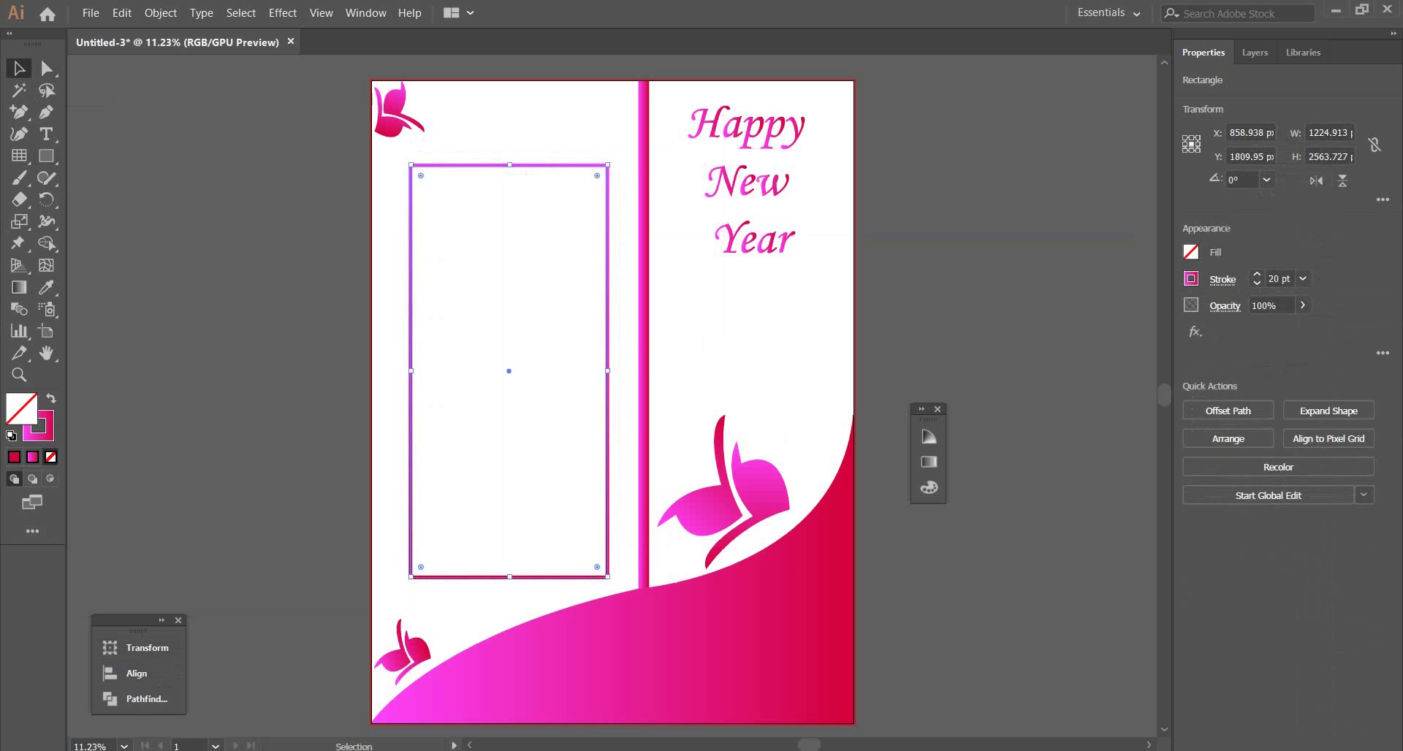
pyautogui.click(1303, 278)
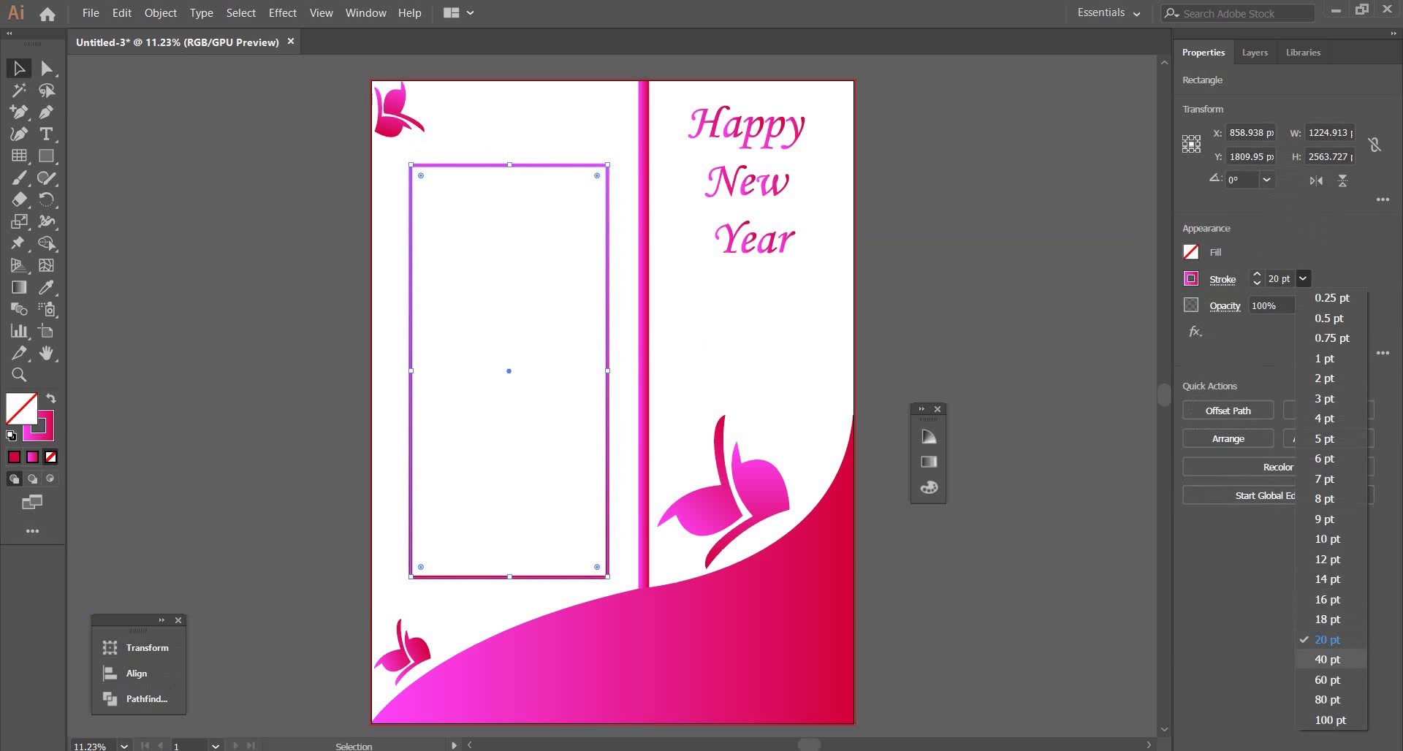
pyautogui.click(1327, 659)
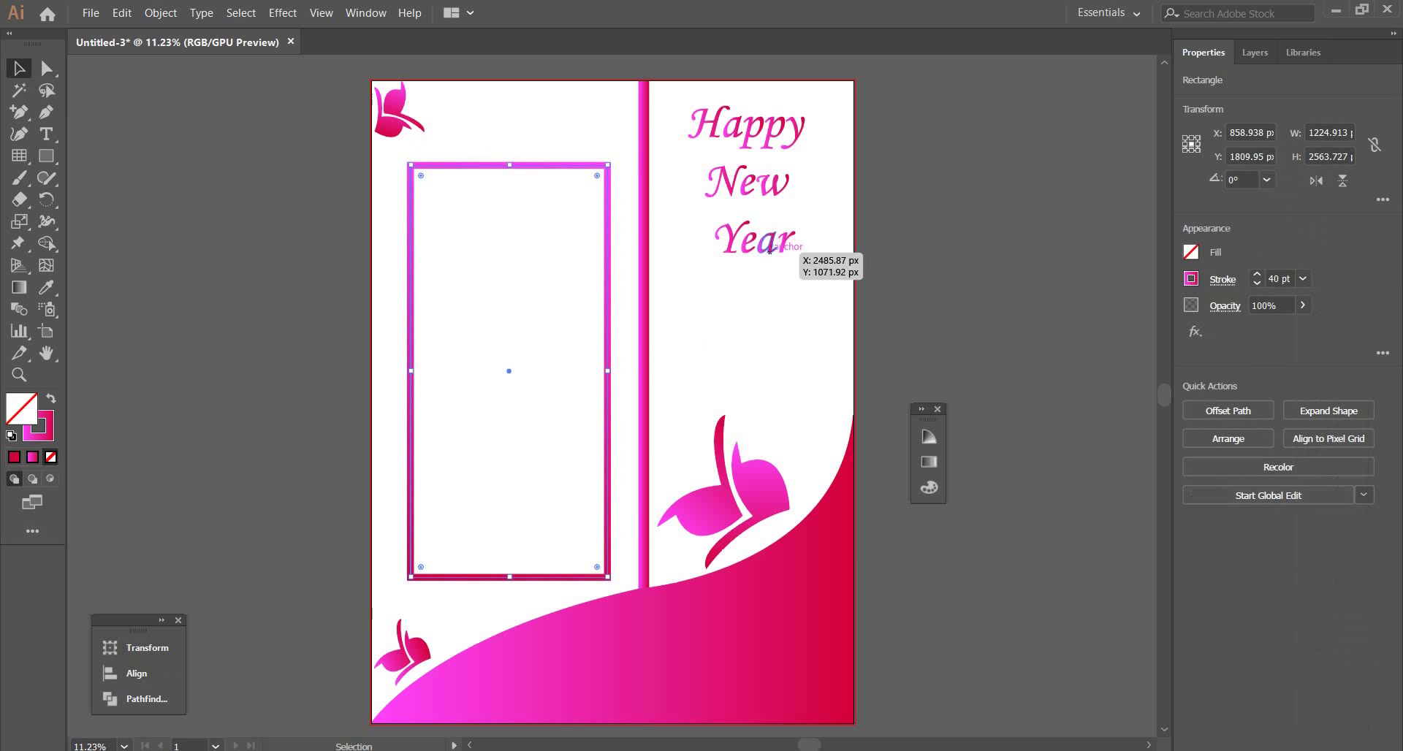
pyautogui.click(717, 287)
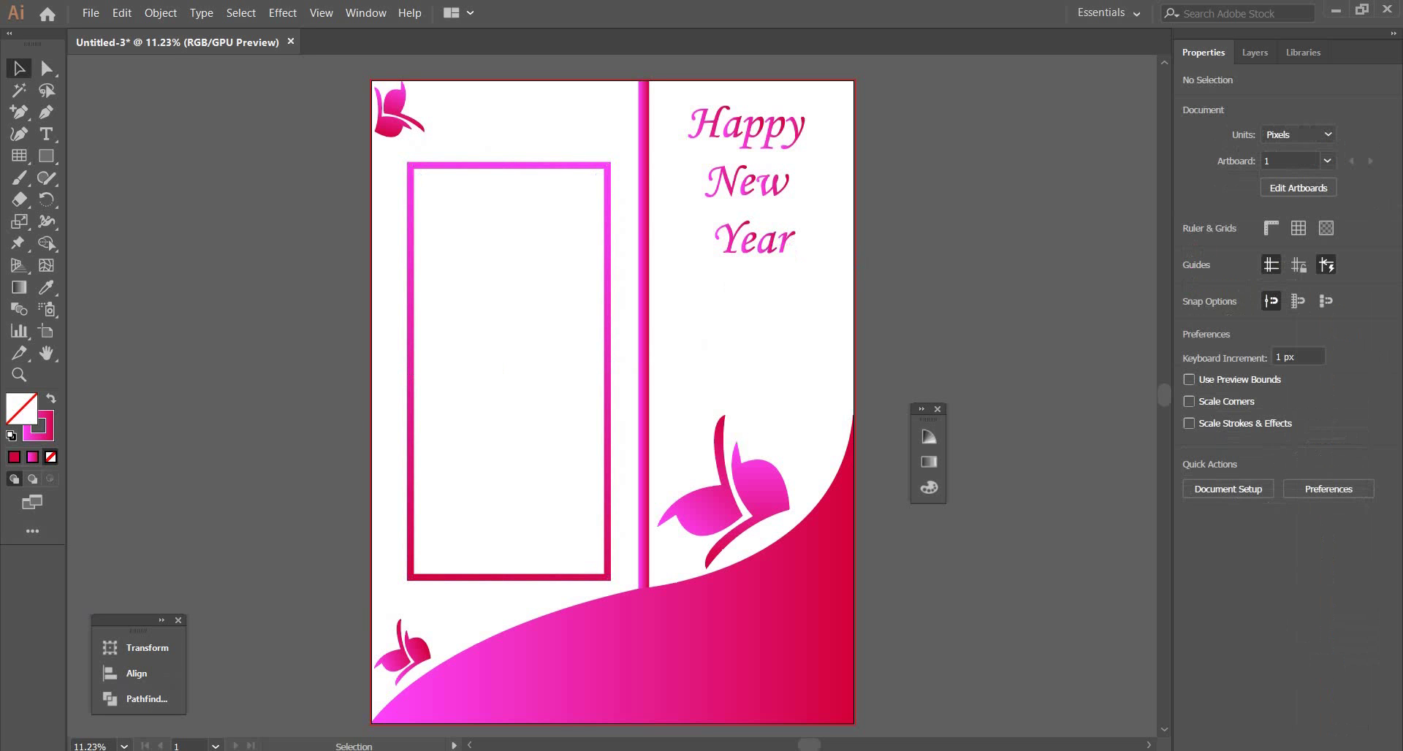
# Step: Reposition the outlined rectangle in the left column, with its centre at about X 888 px, Y 1758 px
pyautogui.click(607, 309)
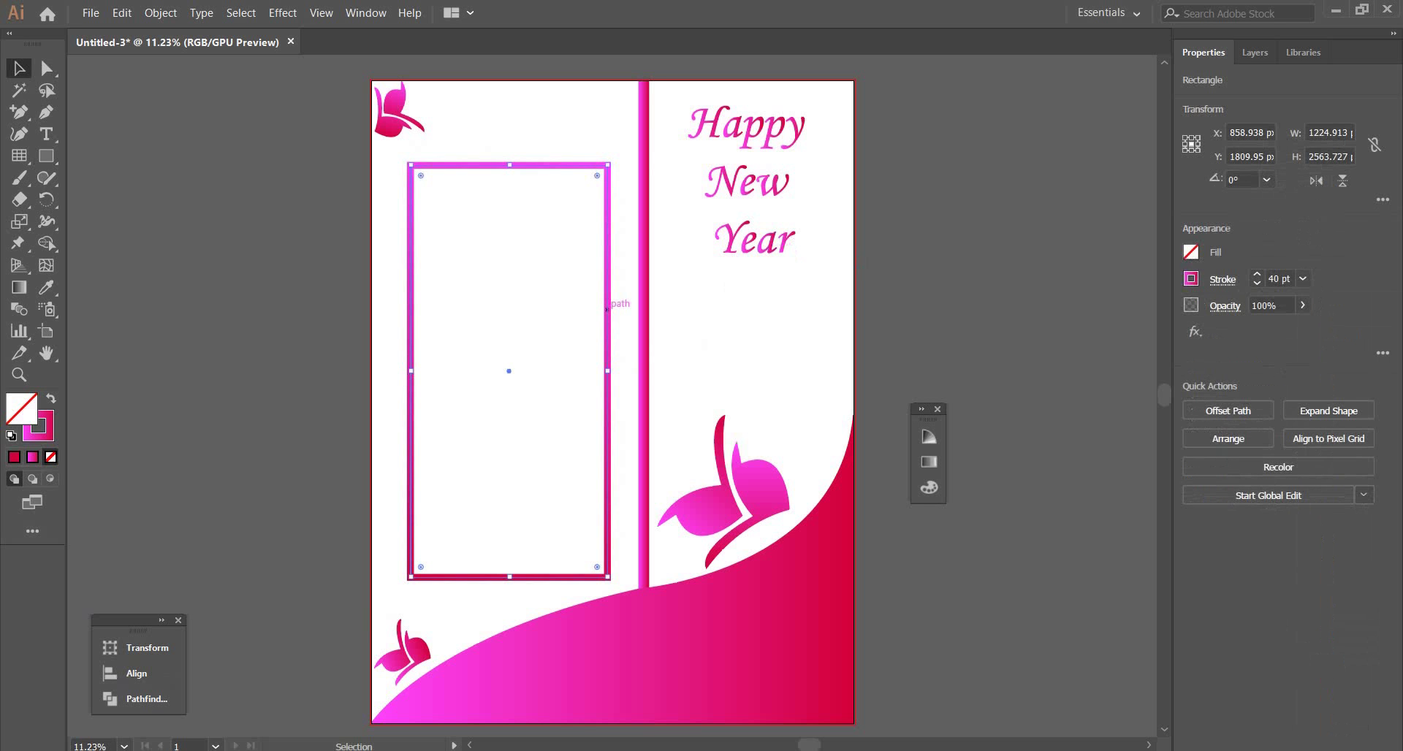
pyautogui.press('Down')
pyautogui.press('Down')
pyautogui.press('Down')
pyautogui.press('Down')
pyautogui.press('Down')
pyautogui.press('Down')
pyautogui.press('Down')
pyautogui.press('Down')
pyautogui.press('Down')
pyautogui.press('Down')
pyautogui.press('Down')
pyautogui.press('Down')
pyautogui.press('Down')
pyautogui.press('Down')
pyautogui.press('Down')
pyautogui.press('Down')
pyautogui.press('Down')
pyautogui.press('Down')
pyautogui.press('Down')
pyautogui.press('Down')
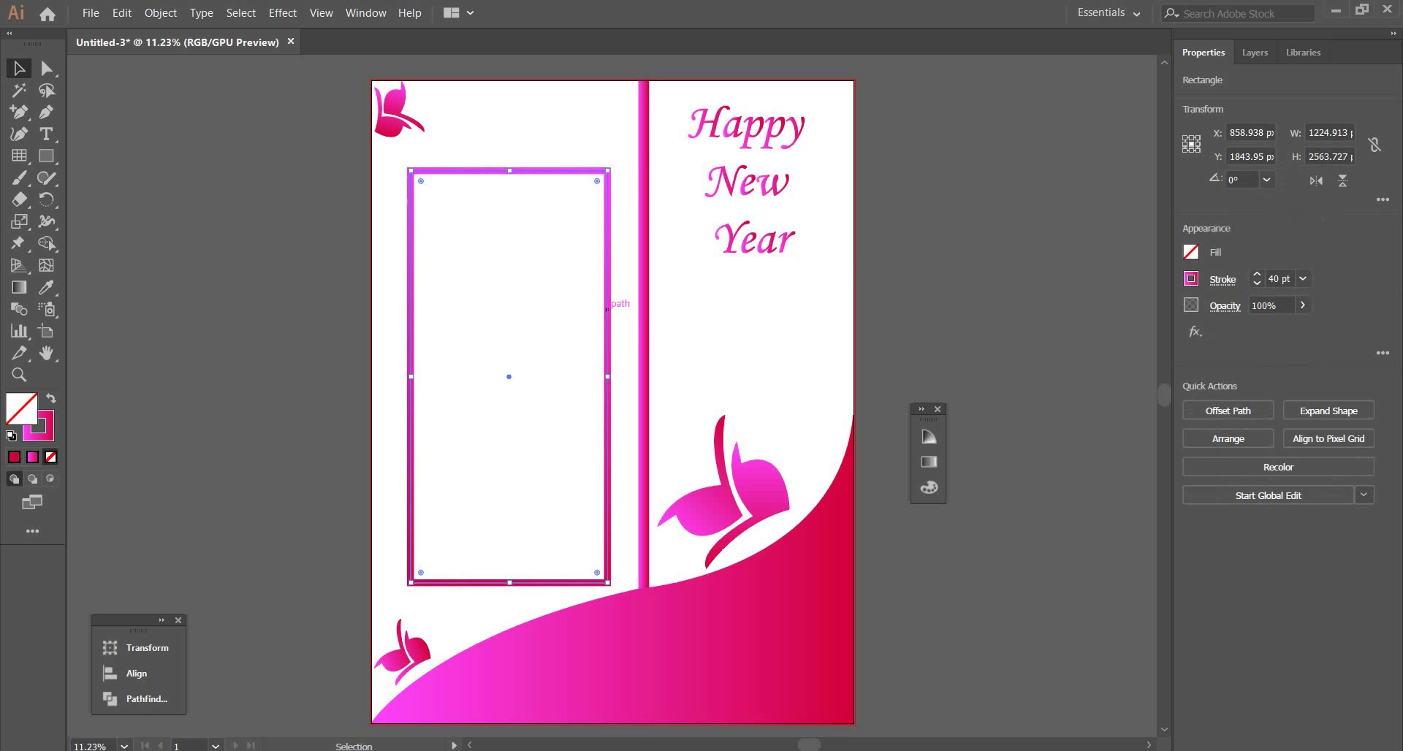
pyautogui.moveTo(606, 309); pyautogui.dragTo(613, 295)
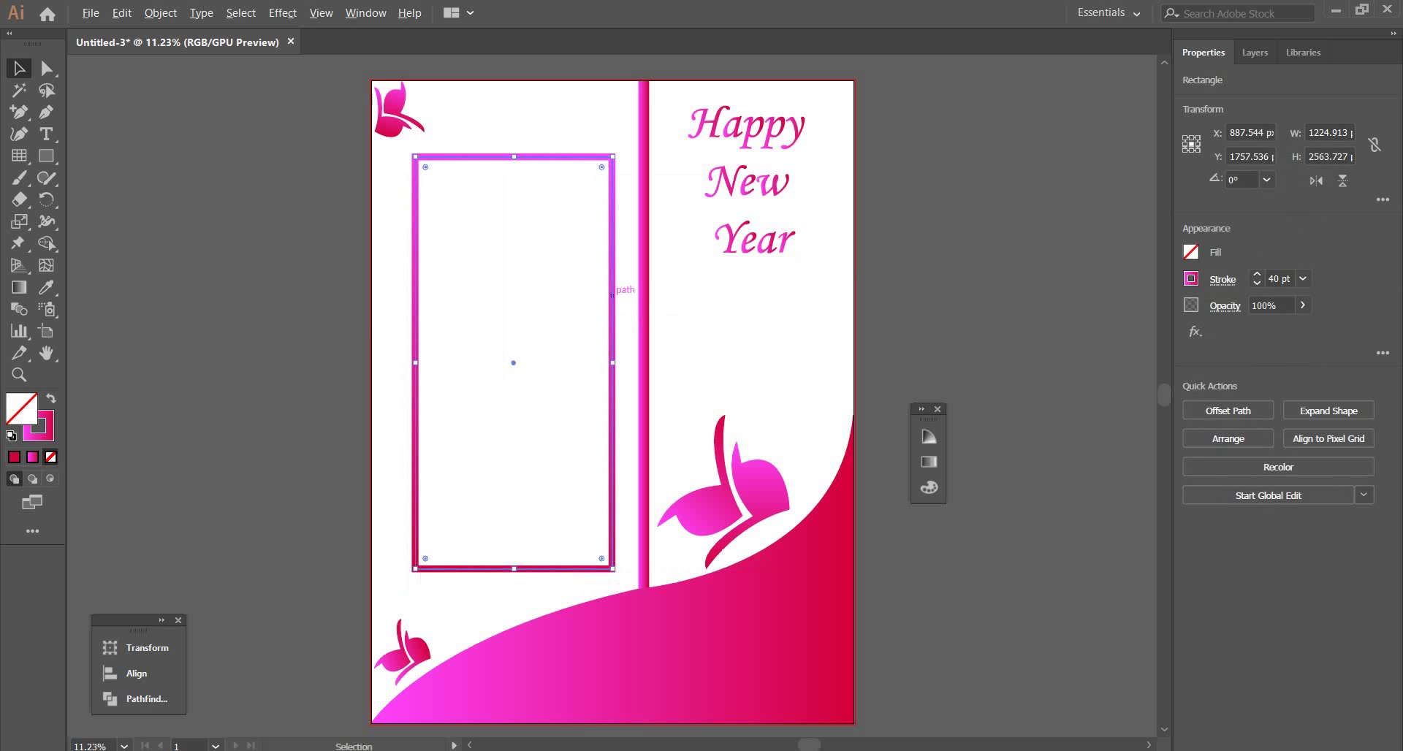
# Step: Duplicate the outlined rectangle, resize the copy to about 1009 × 2357 px and fit it inside the original as an inner frame
pyautogui.moveTo(612, 295); pyautogui.dragTo(580, 305)
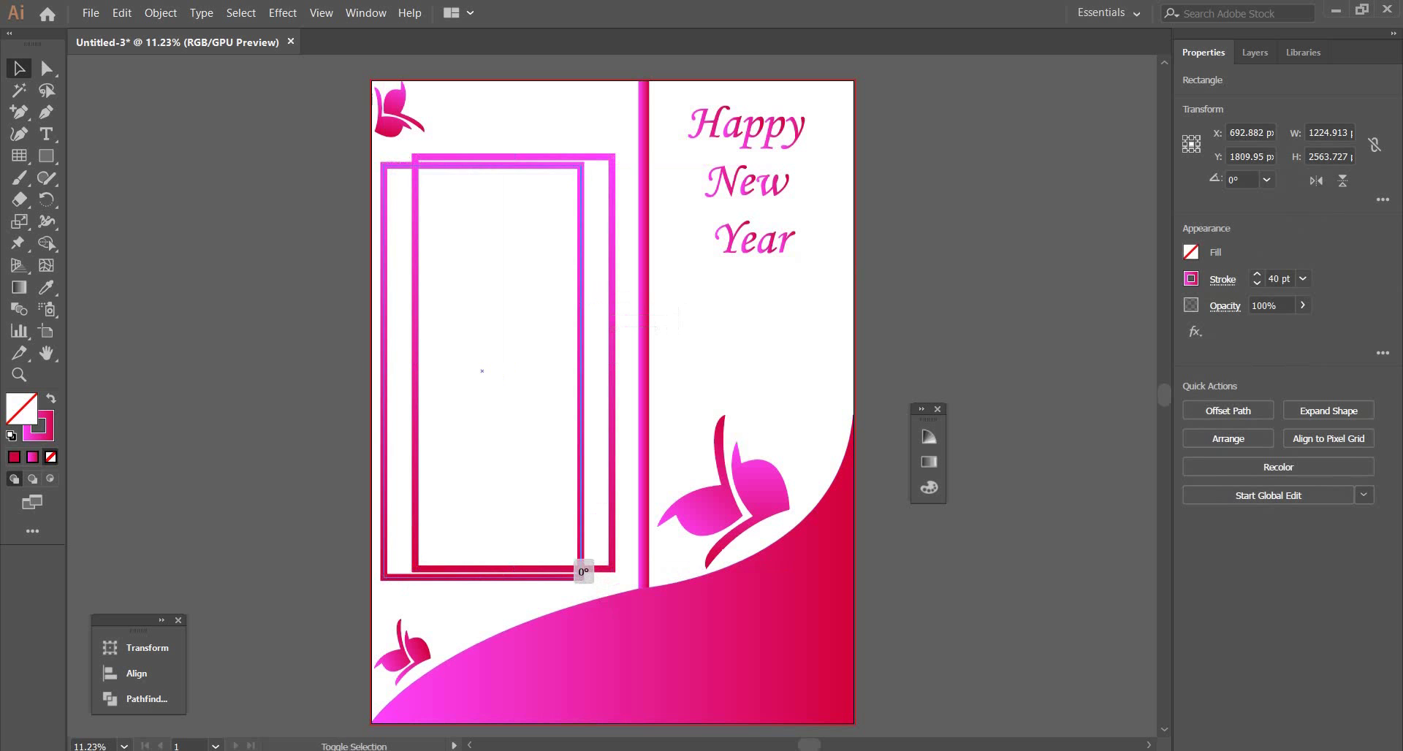
pyautogui.moveTo(581, 576); pyautogui.dragTo(564, 541)
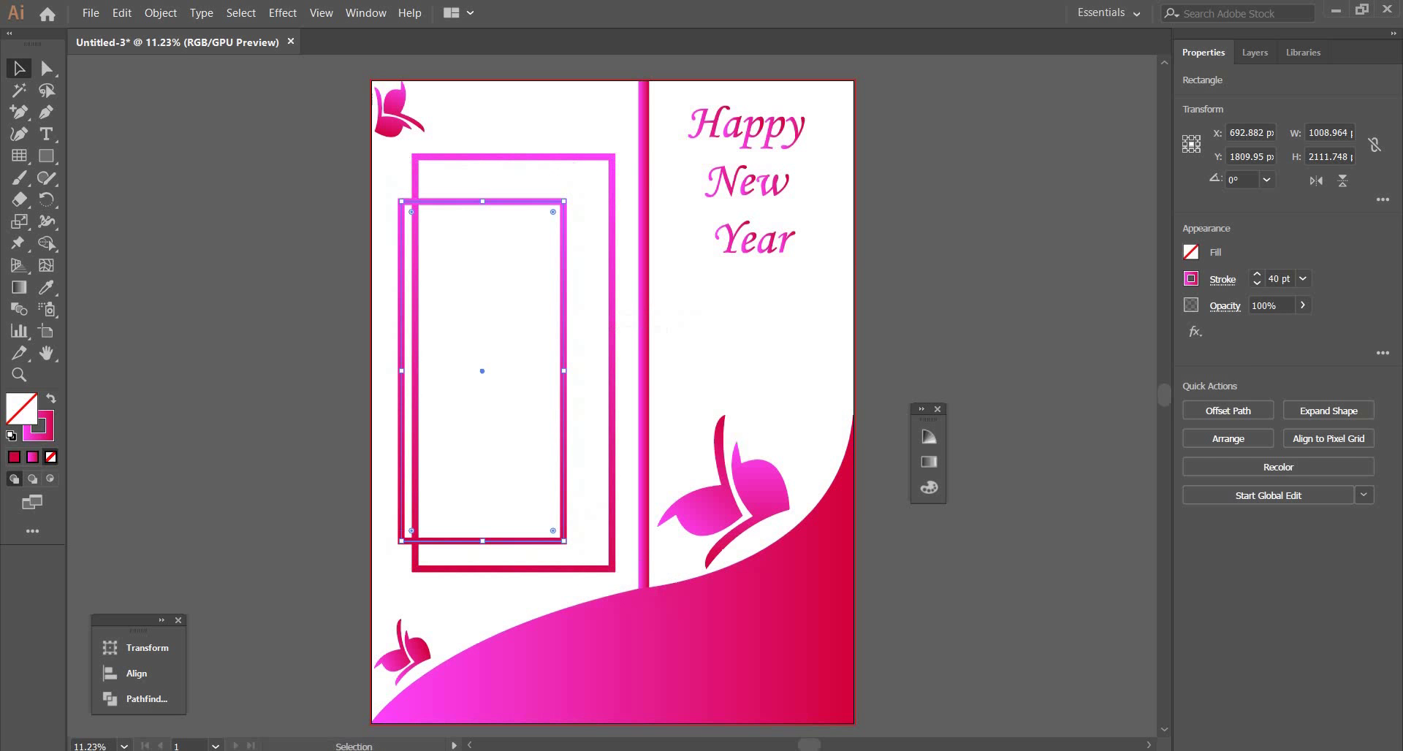
pyautogui.moveTo(564, 493); pyautogui.dragTo(592, 483)
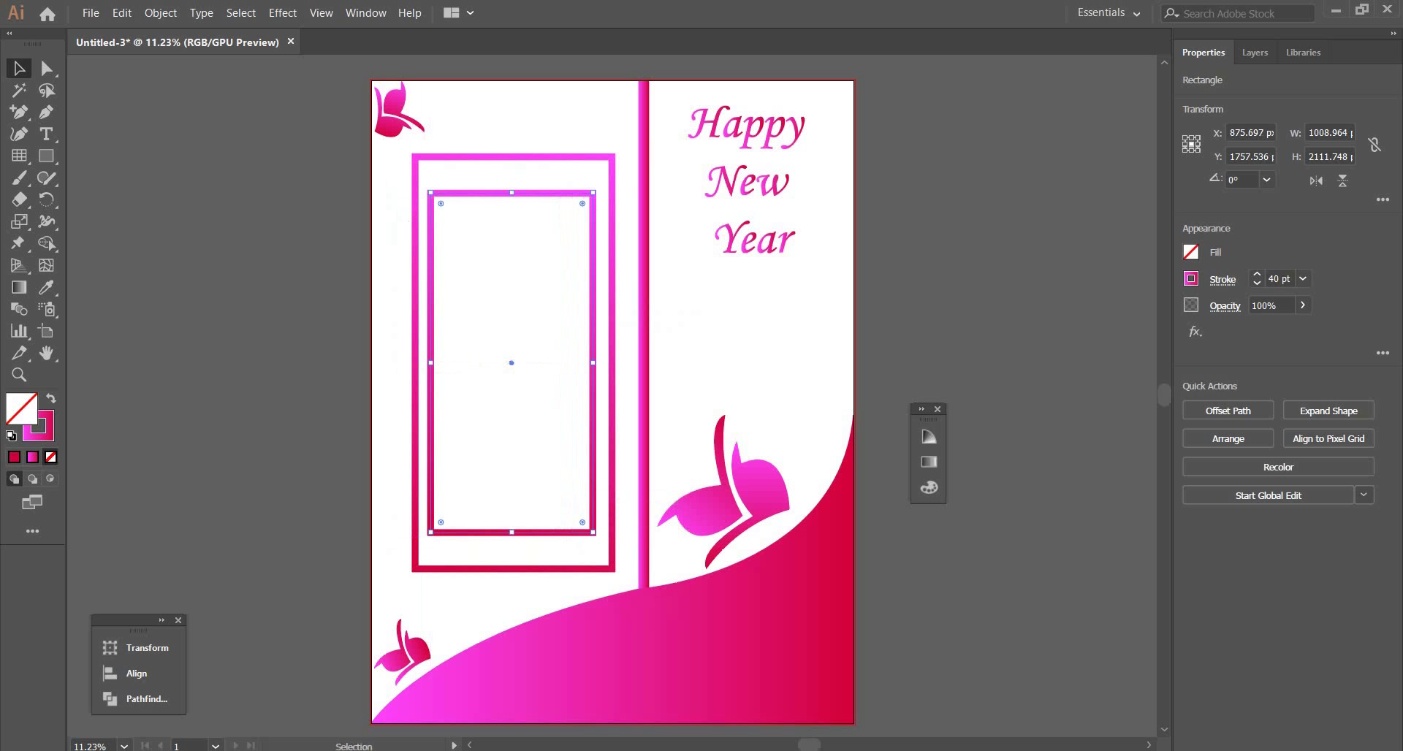
pyautogui.moveTo(512, 193); pyautogui.dragTo(513, 174)
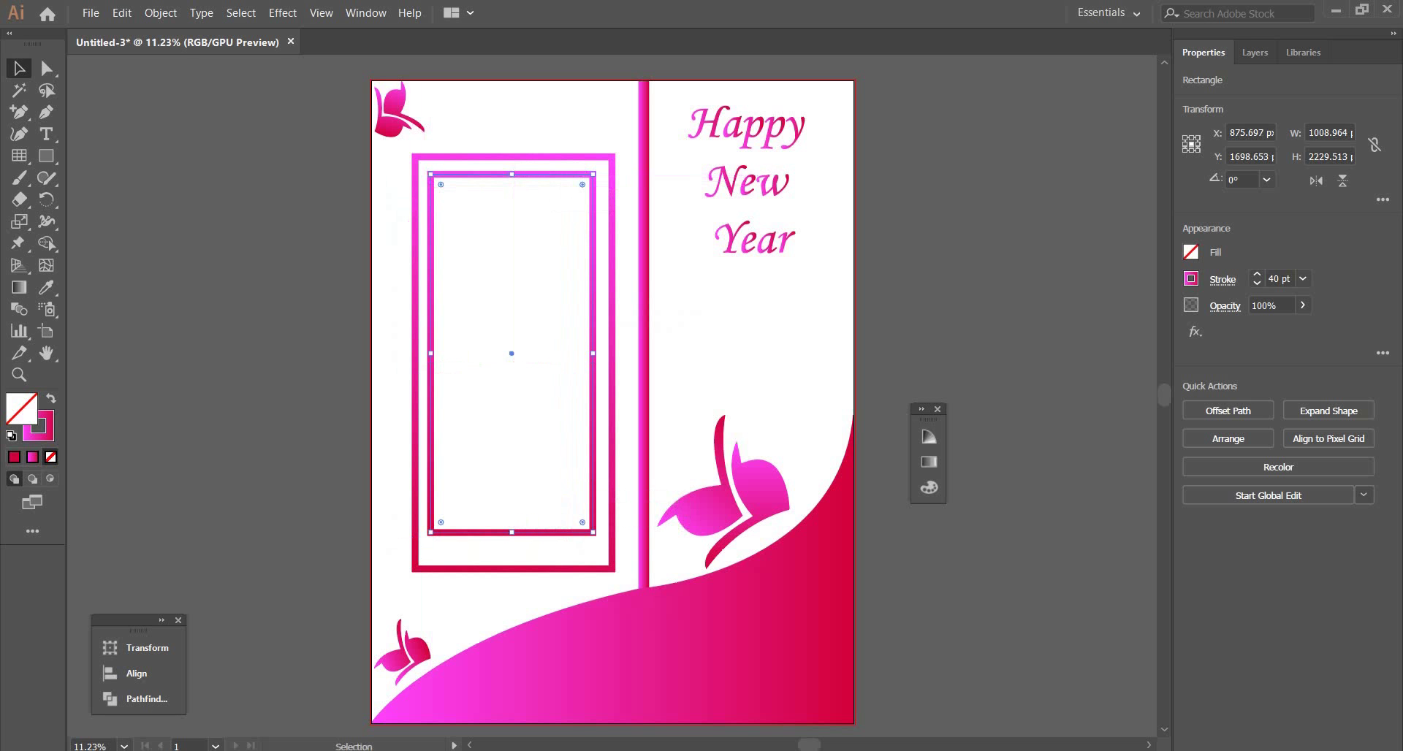
pyautogui.moveTo(511, 532); pyautogui.dragTo(512, 552)
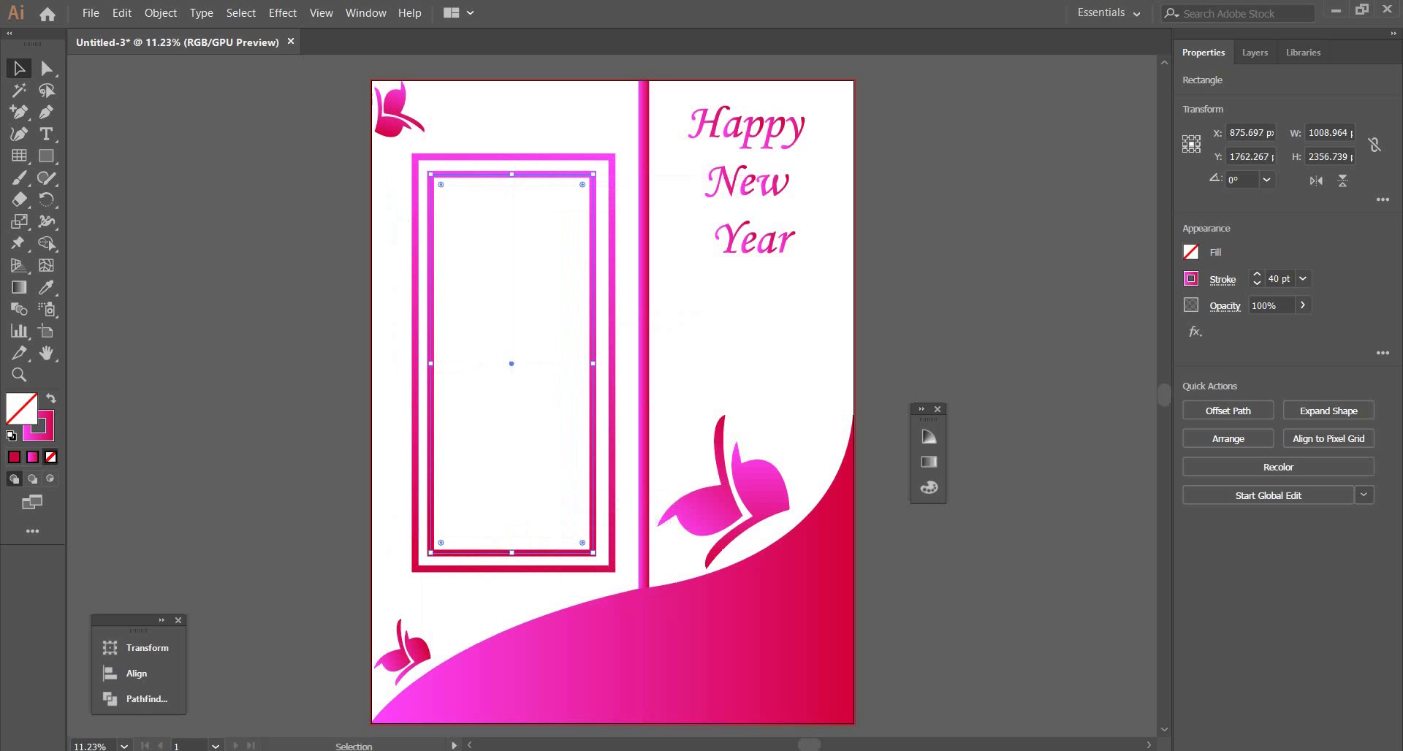
# Step: Reflect the inner frame rectangle across the horizontal axis to reverse its gradient direction
pyautogui.rightClick(590, 518)
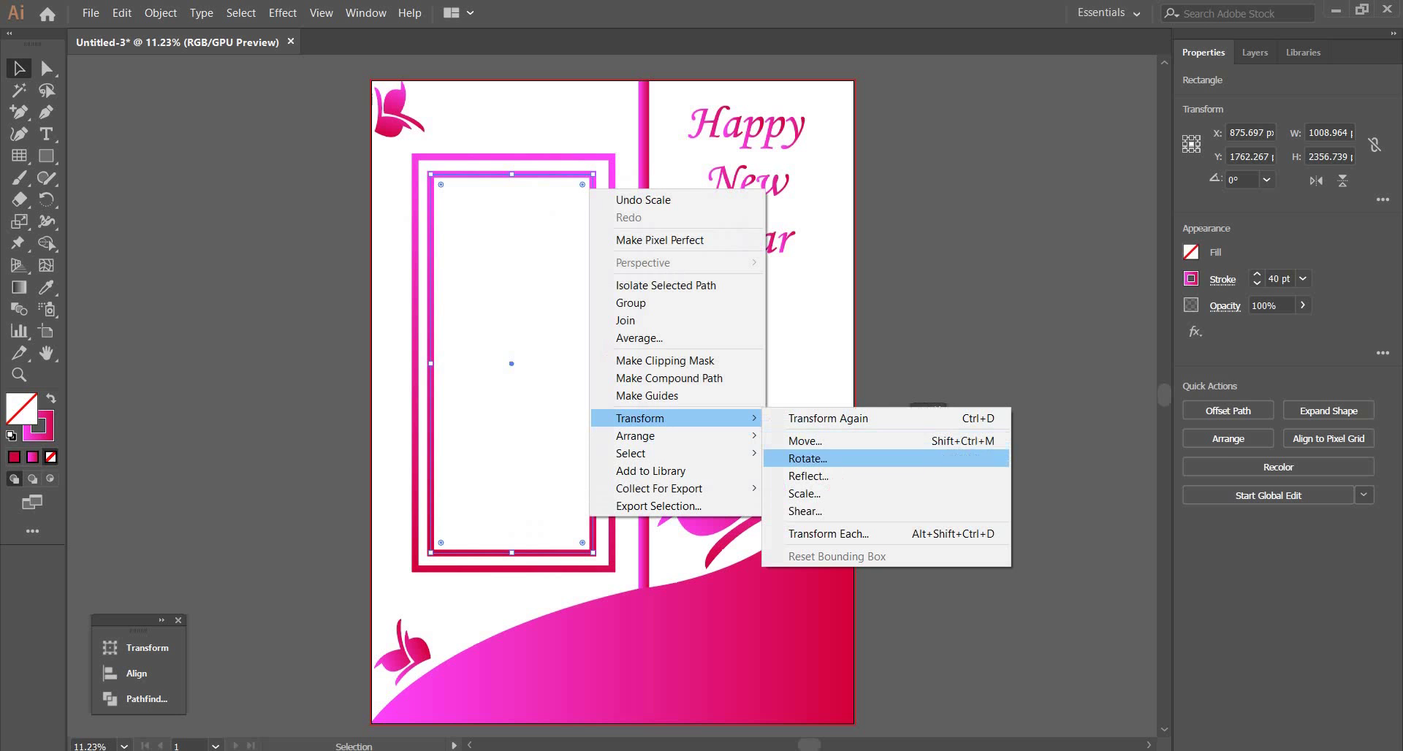
pyautogui.click(804, 476)
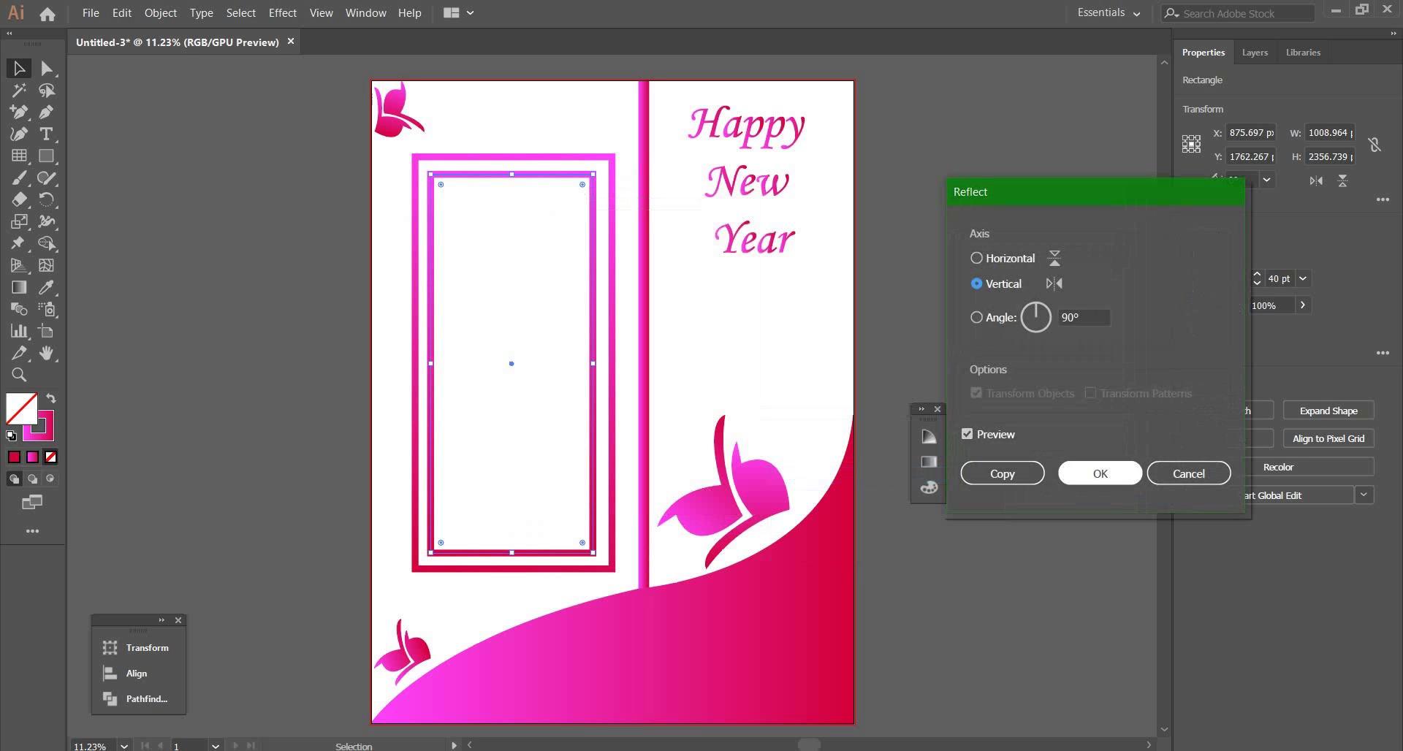
pyautogui.click(977, 259)
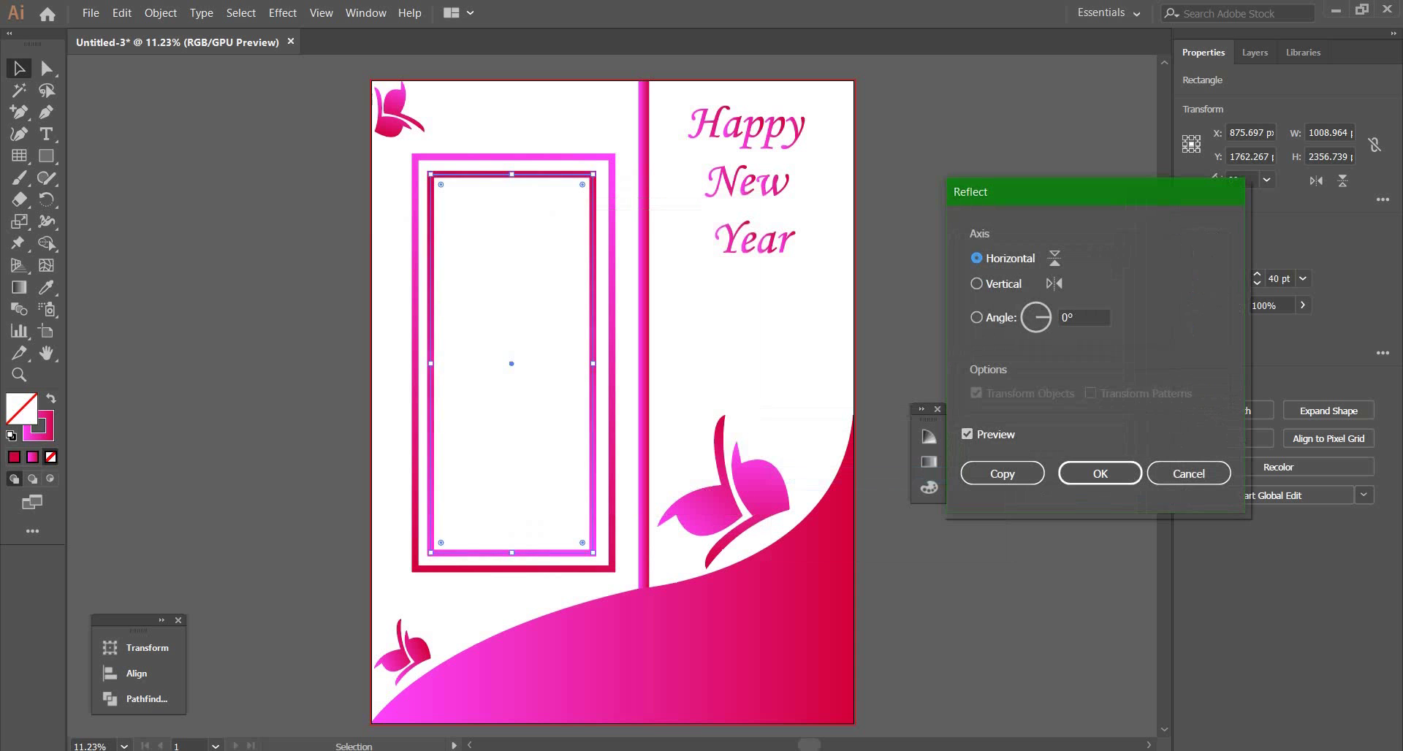
pyautogui.click(1101, 473)
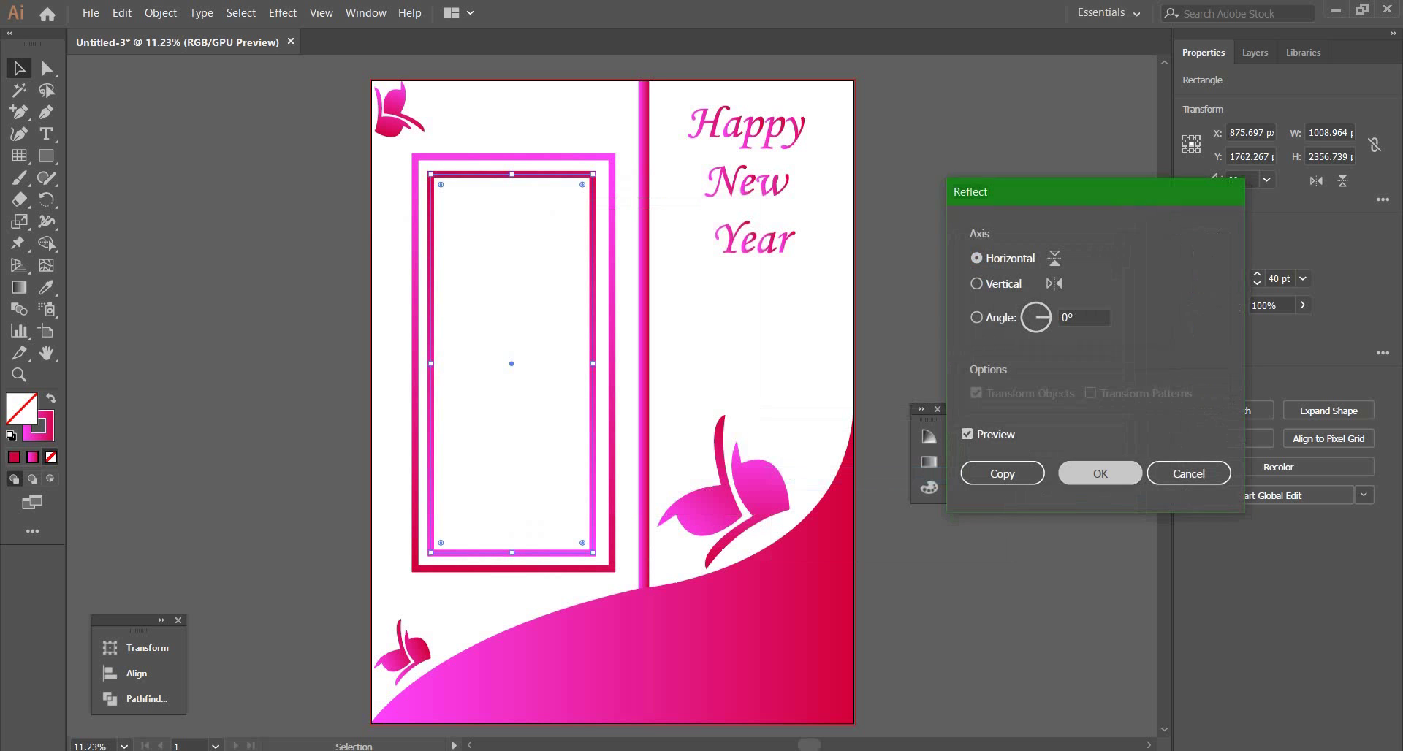
pyautogui.click(1101, 473)
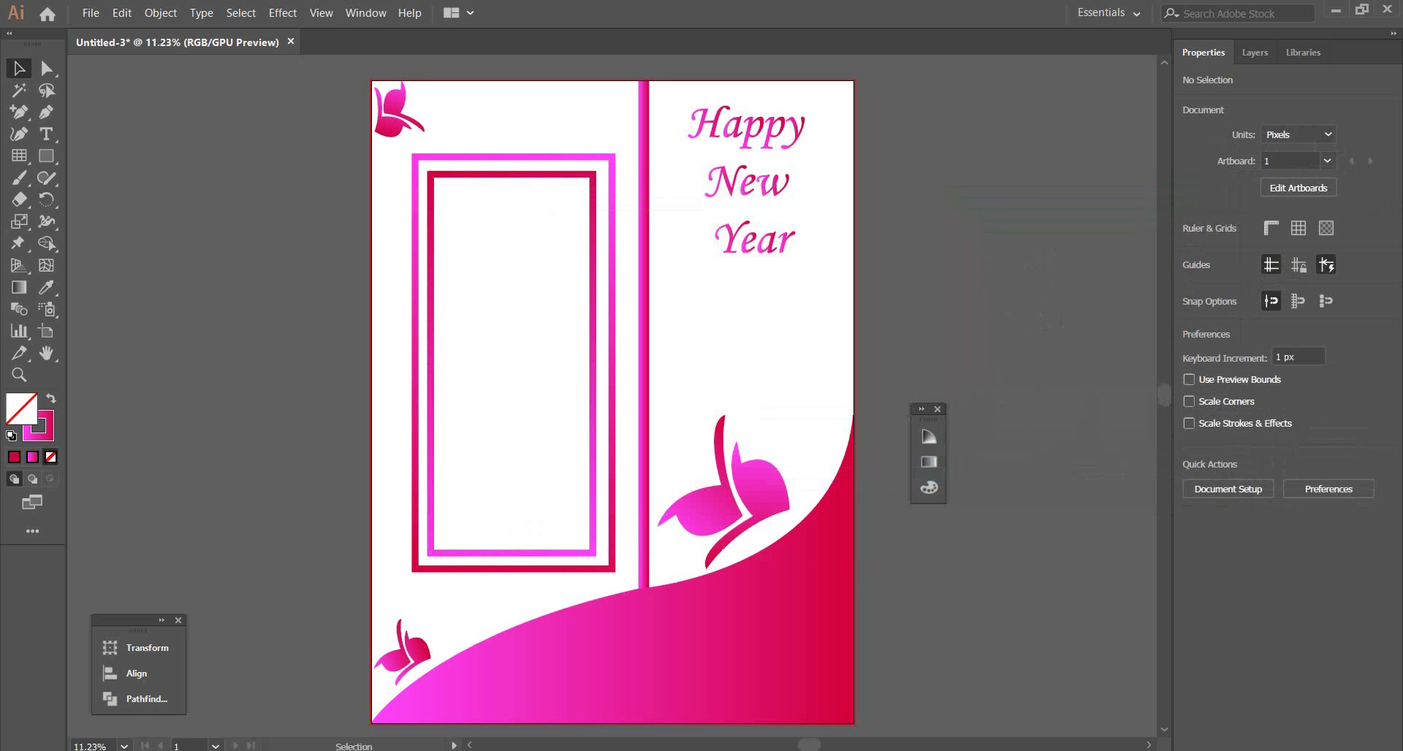
# Step: Align both frame rectangles by their left edges, centre them horizontally on each other and deselect them
pyautogui.moveTo(563, 343); pyautogui.dragTo(627, 394)
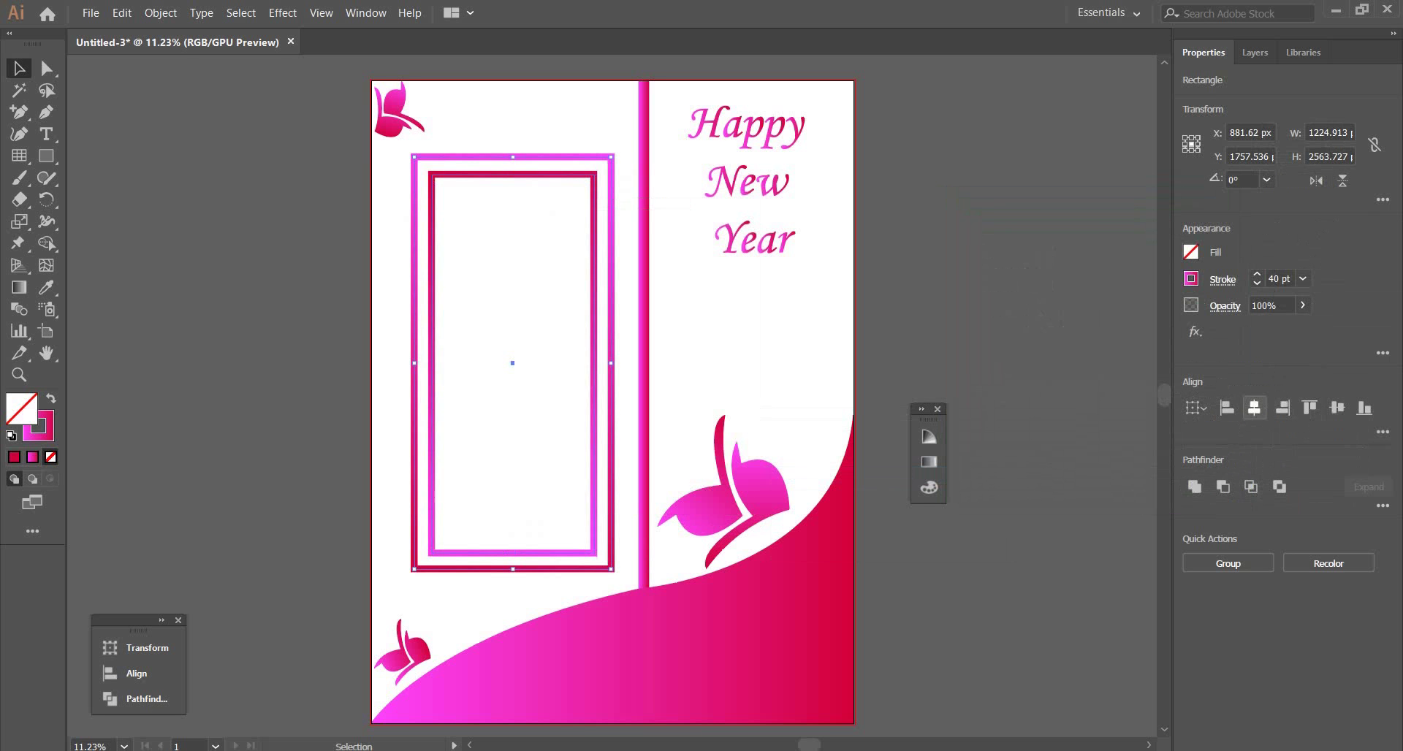
pyautogui.click(1227, 407)
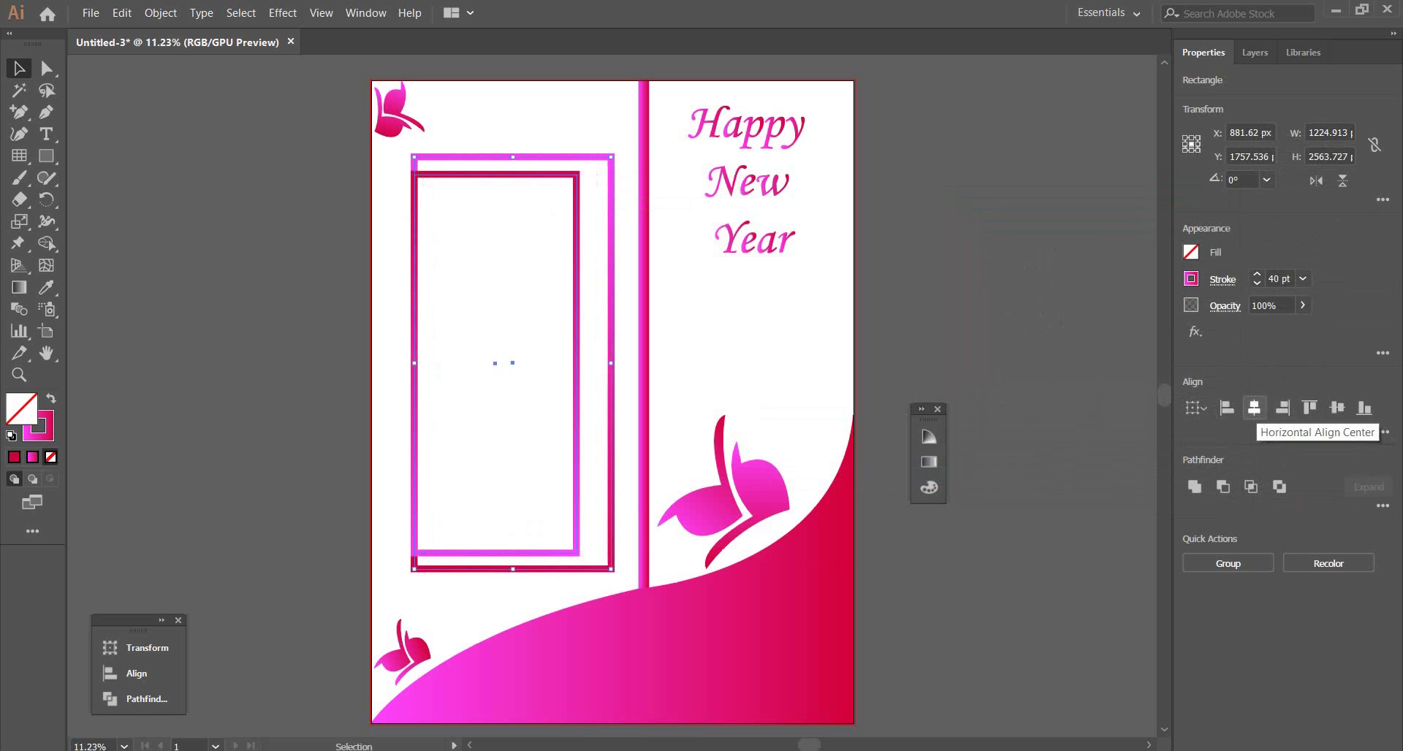
pyautogui.click(1254, 408)
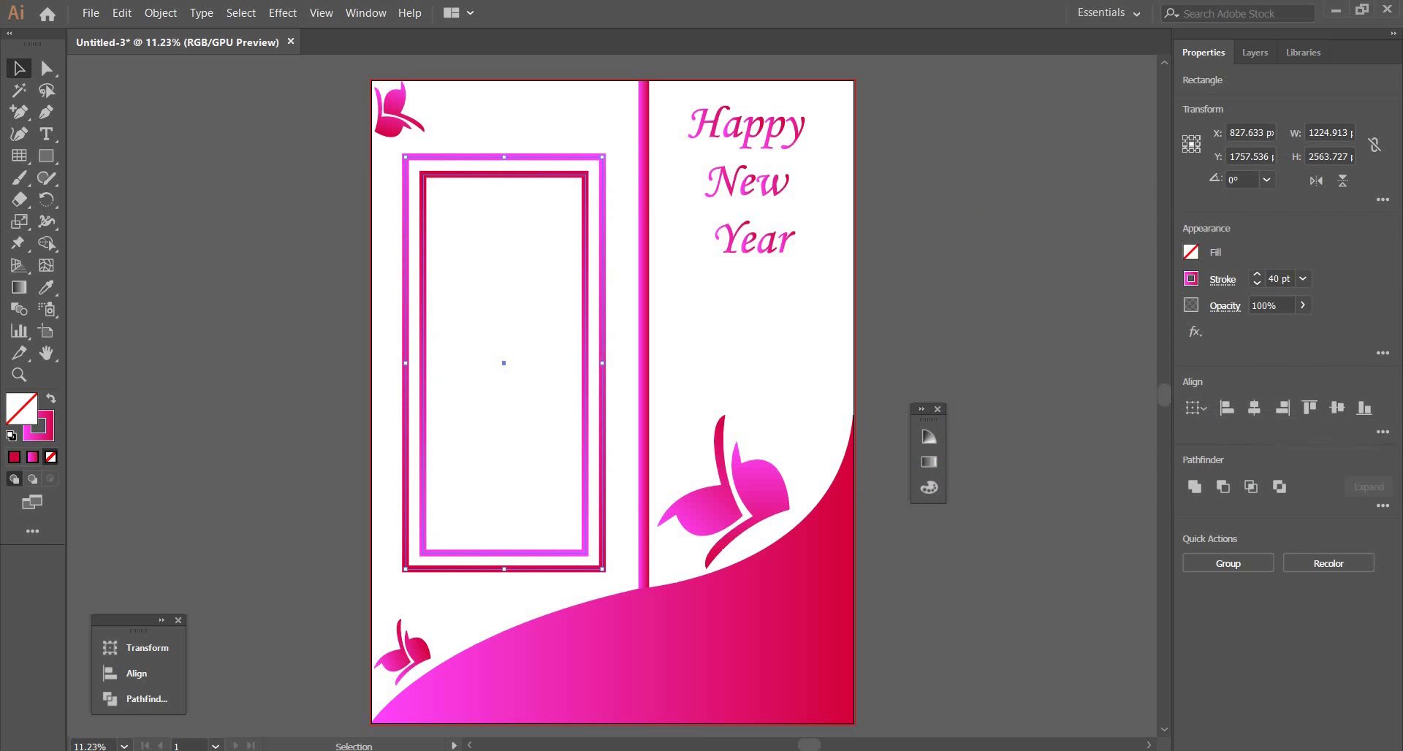
pyautogui.hotkey('ctrl', 'shift', 'a')
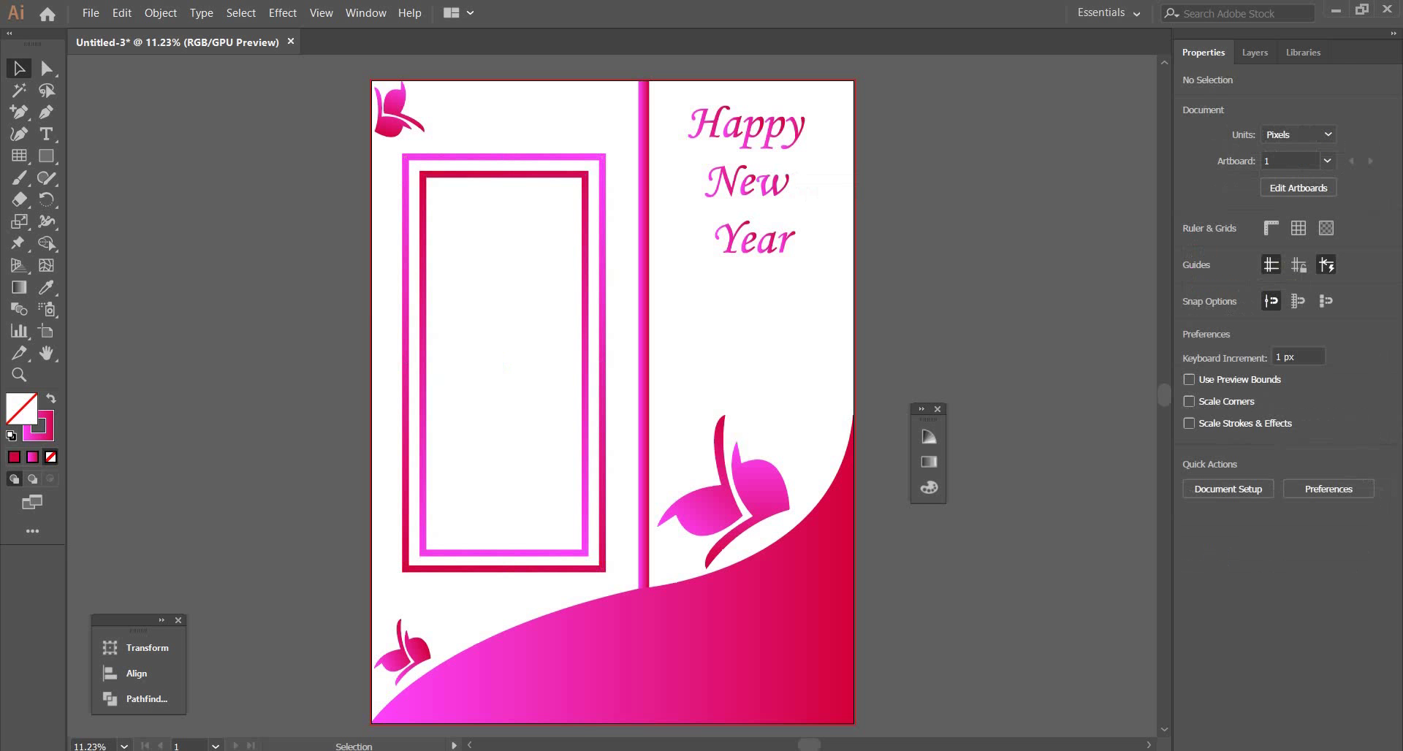
# Step: Swap the current fill and stroke, and move the Happy New Year greeting slightly down and to the left
pyautogui.hotkey('shift', 'x')
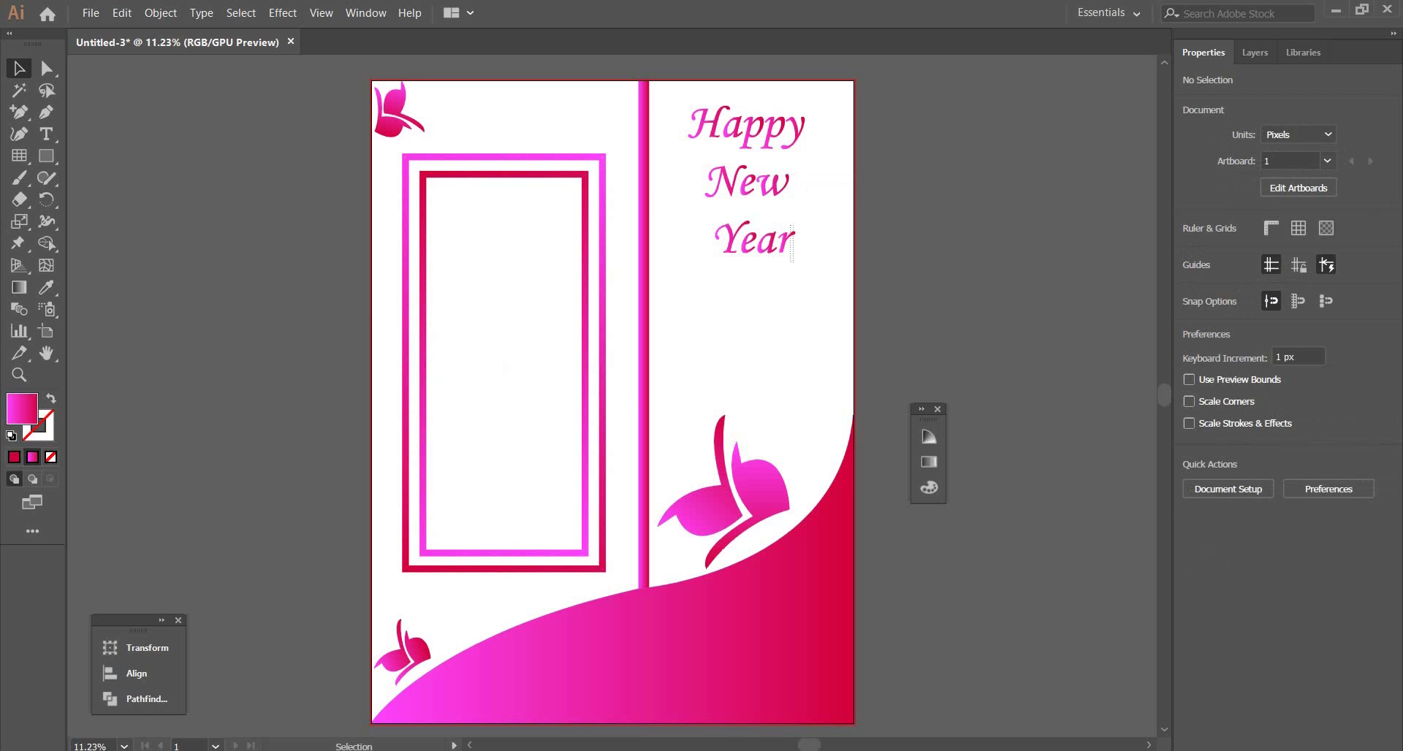
pyautogui.click(747, 125)
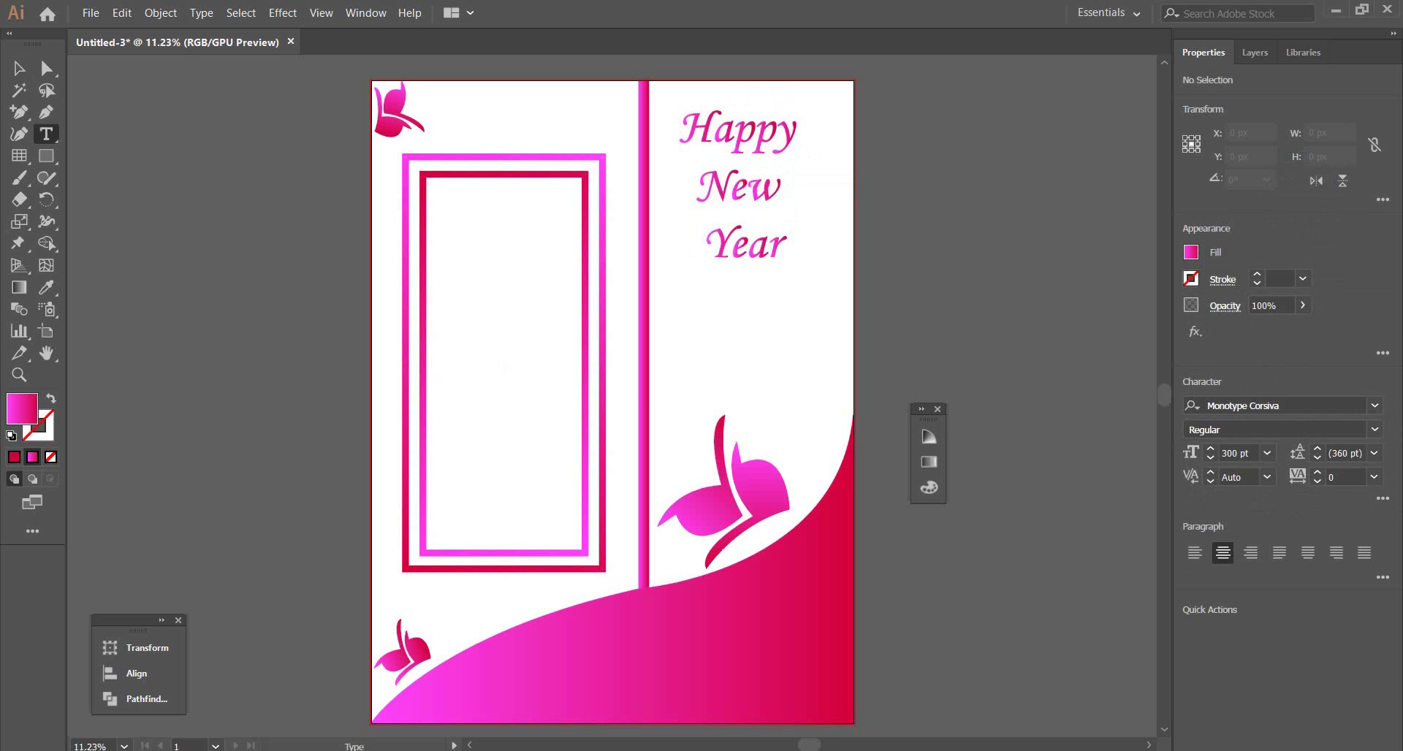
# Step: Add a 72 pt area text block of placeholder text, about 882 × 2232 px, inside the inner frame
pyautogui.click(1267, 454)
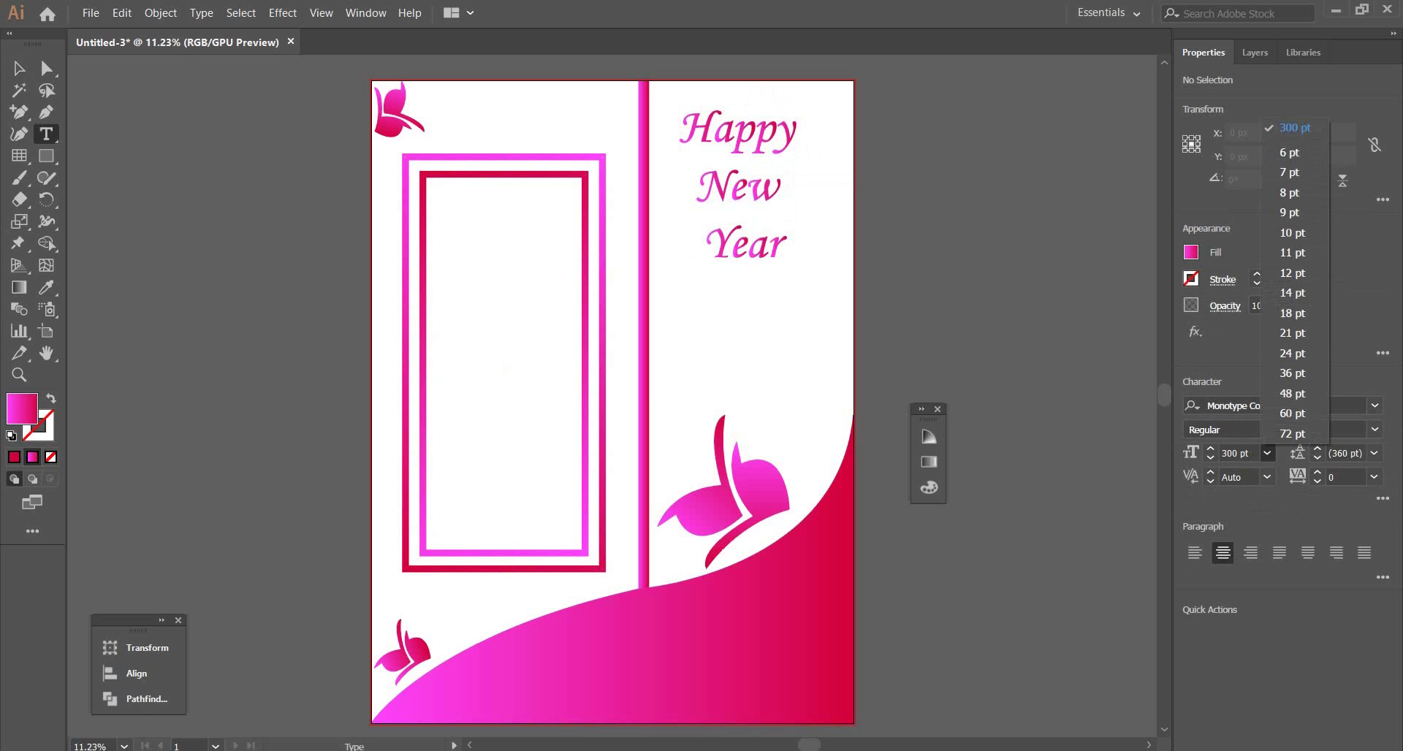
pyautogui.click(1298, 433)
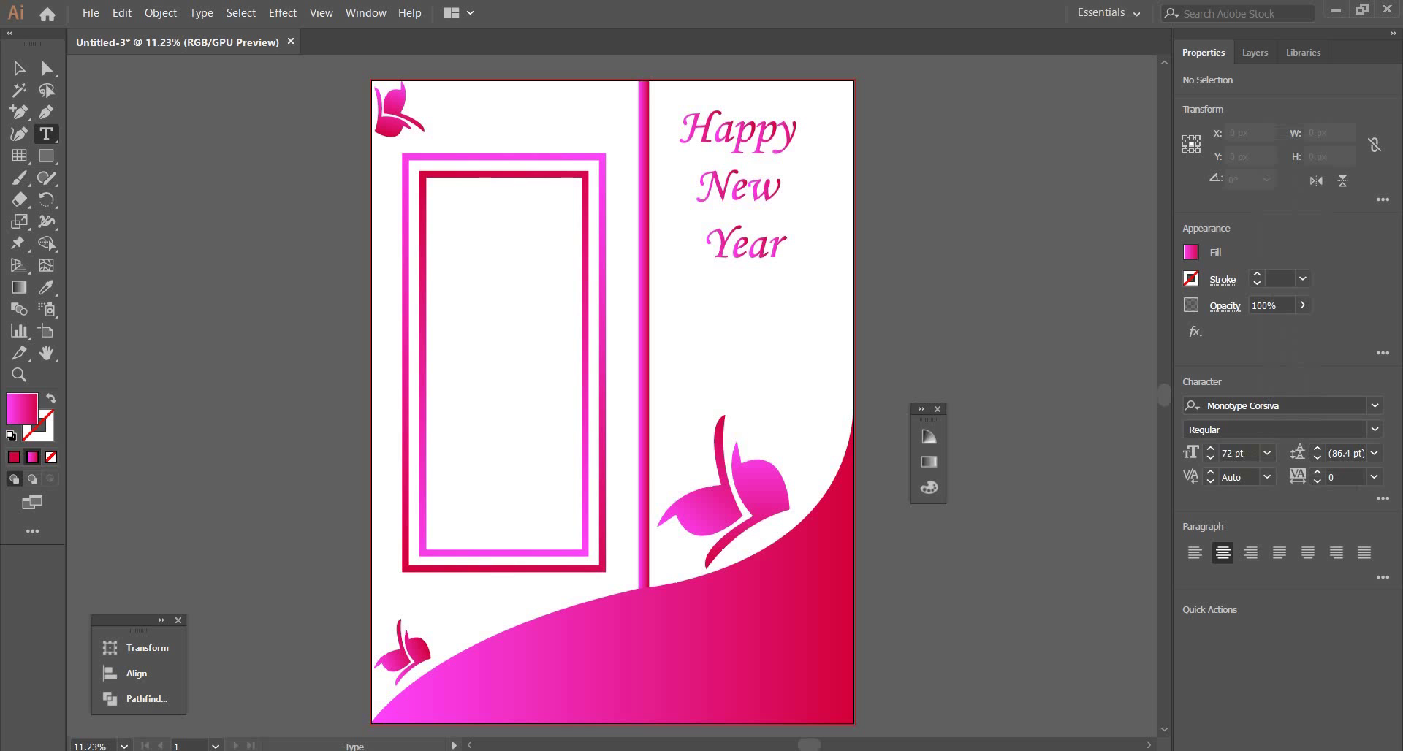
pyautogui.moveTo(432, 184); pyautogui.dragTo(575, 544)
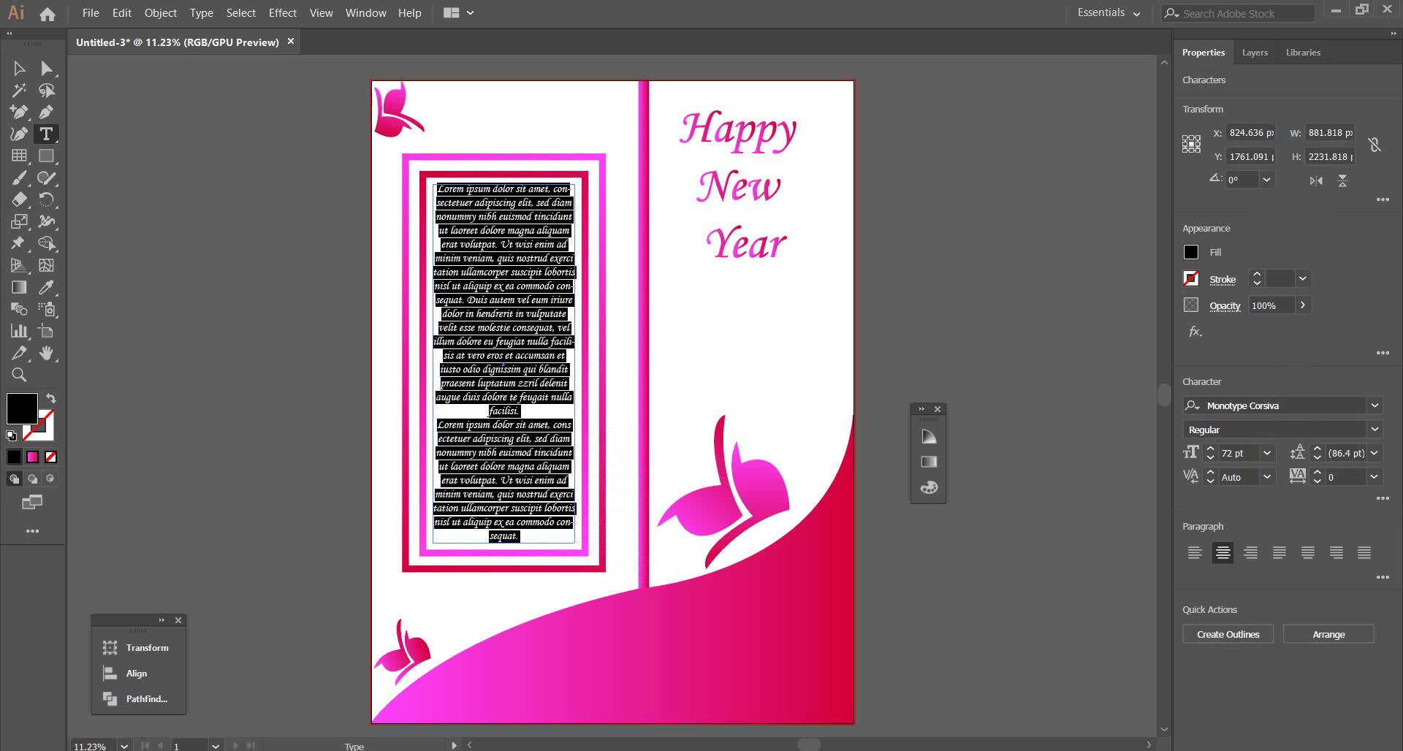
pyautogui.click(19, 69)
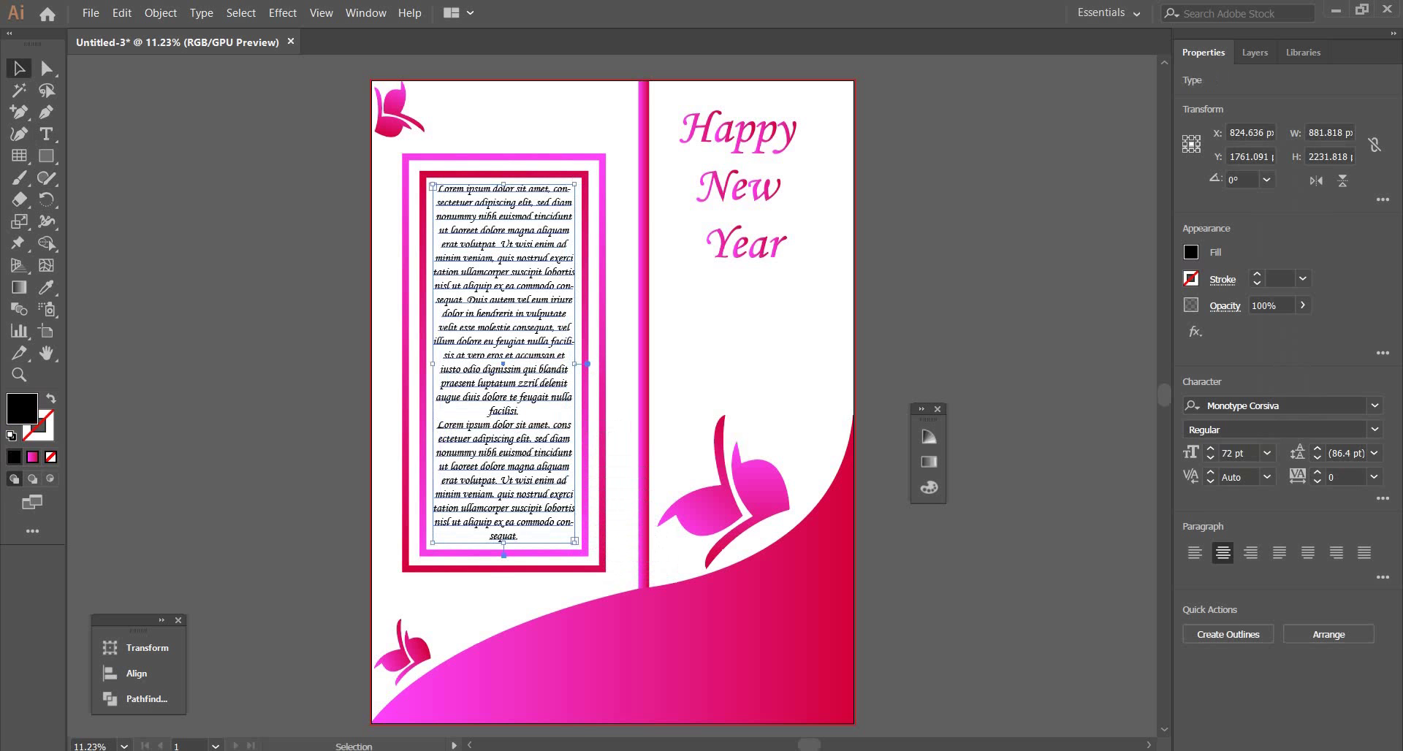
pyautogui.hotkey('ctrl', 'shift', 'a')
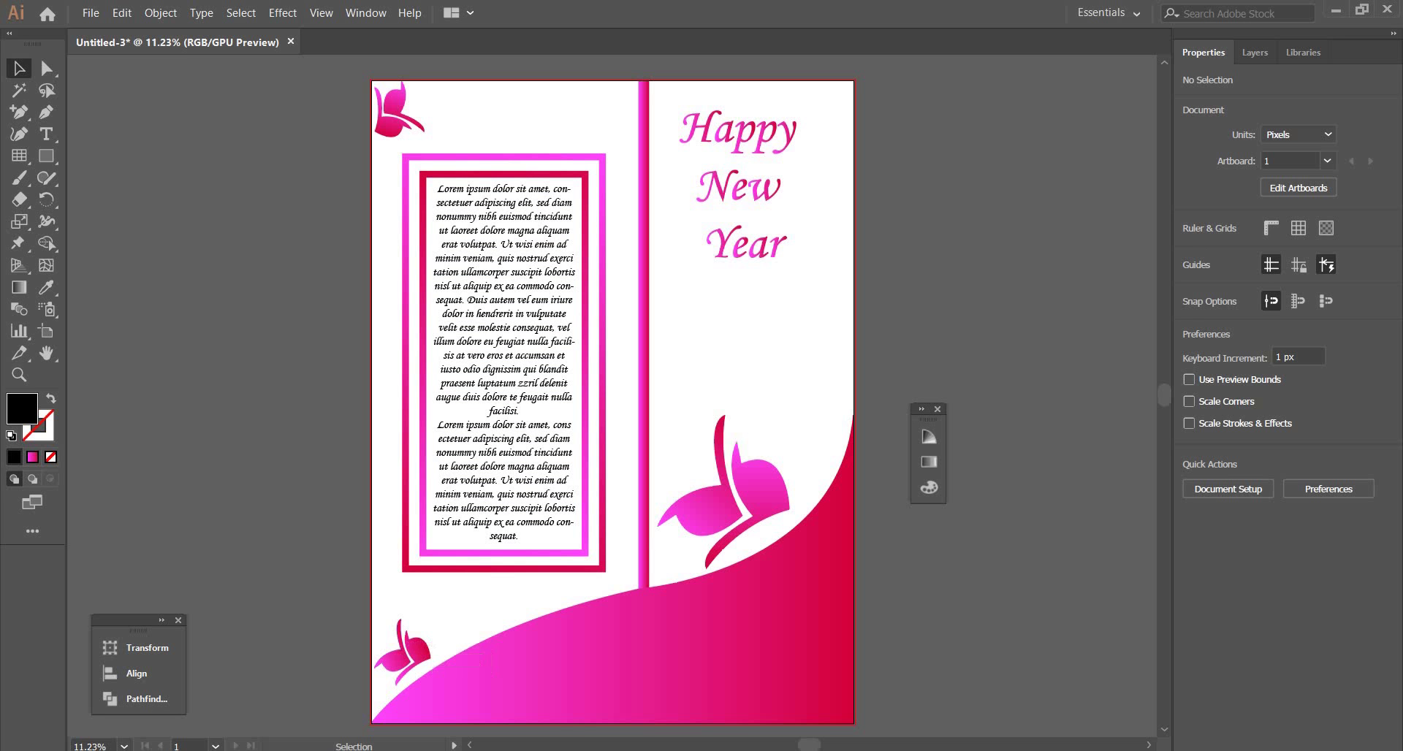
# Step: Add the point text 2021 in Monotype Corsiva at 300 pt and place it directly below the word Year
pyautogui.click(755, 131)
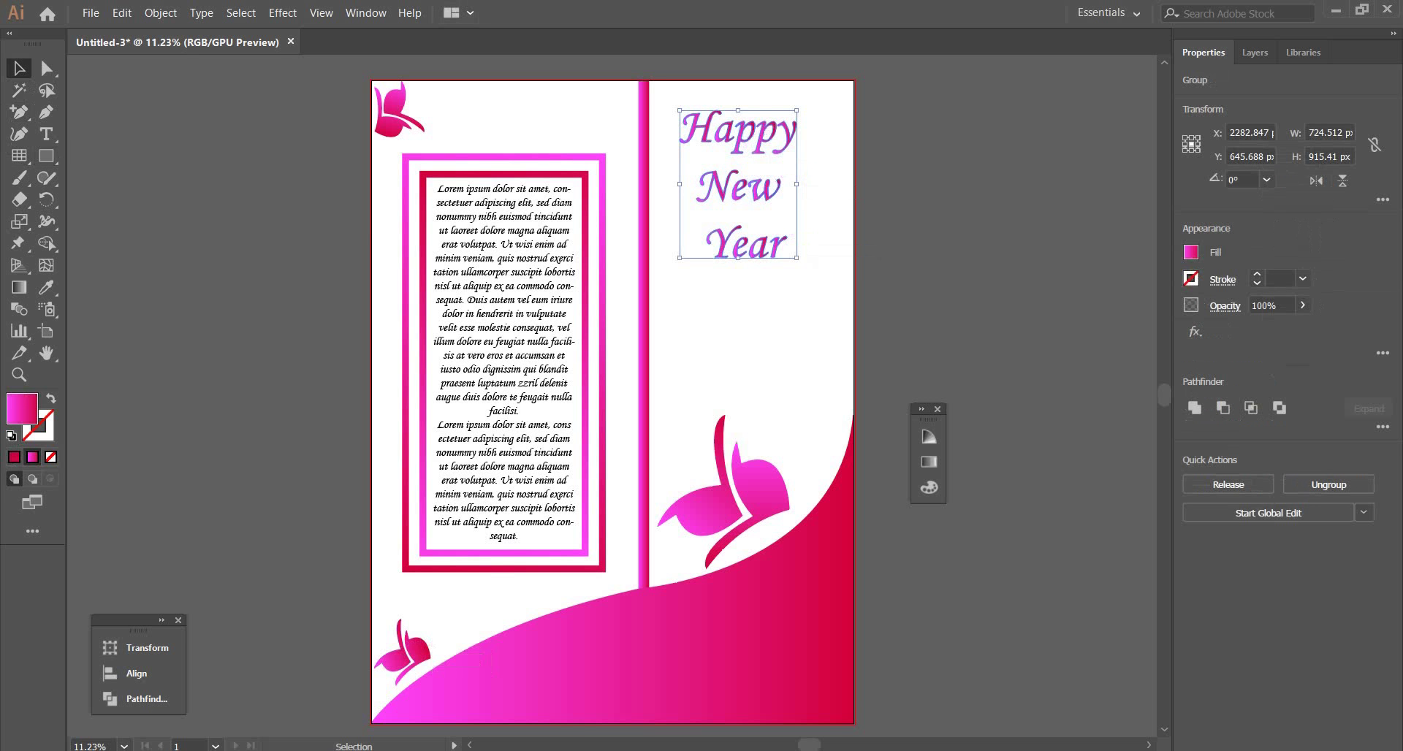
pyautogui.click(46, 134)
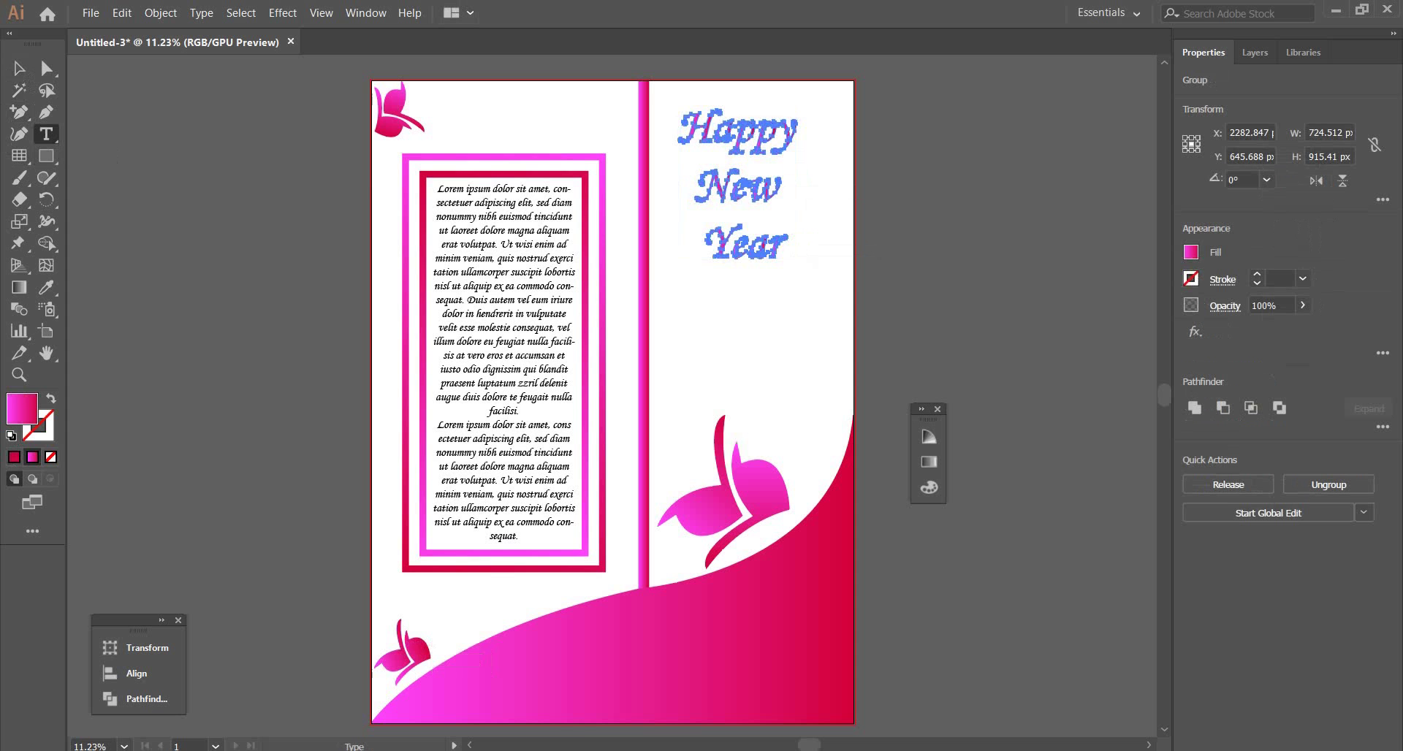
pyautogui.click(677, 278)
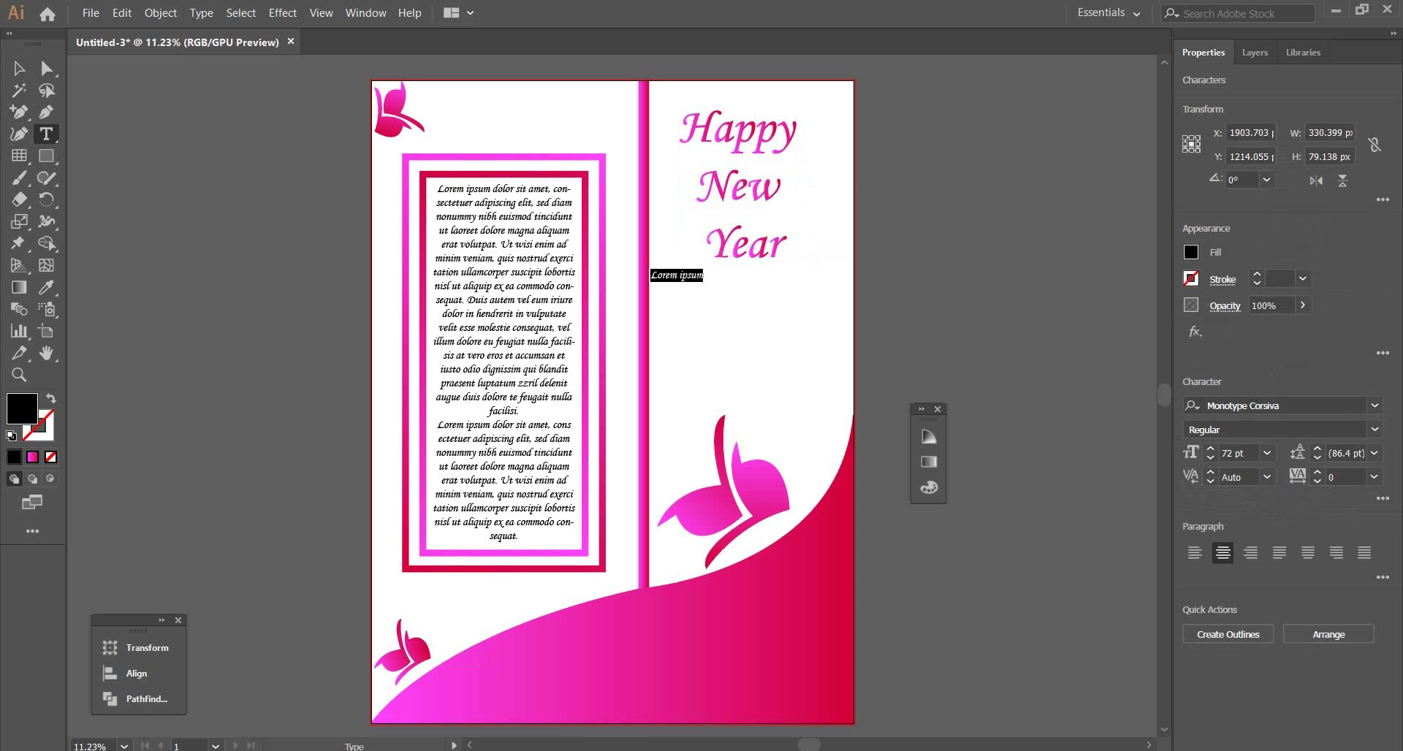
pyautogui.click(1235, 453)
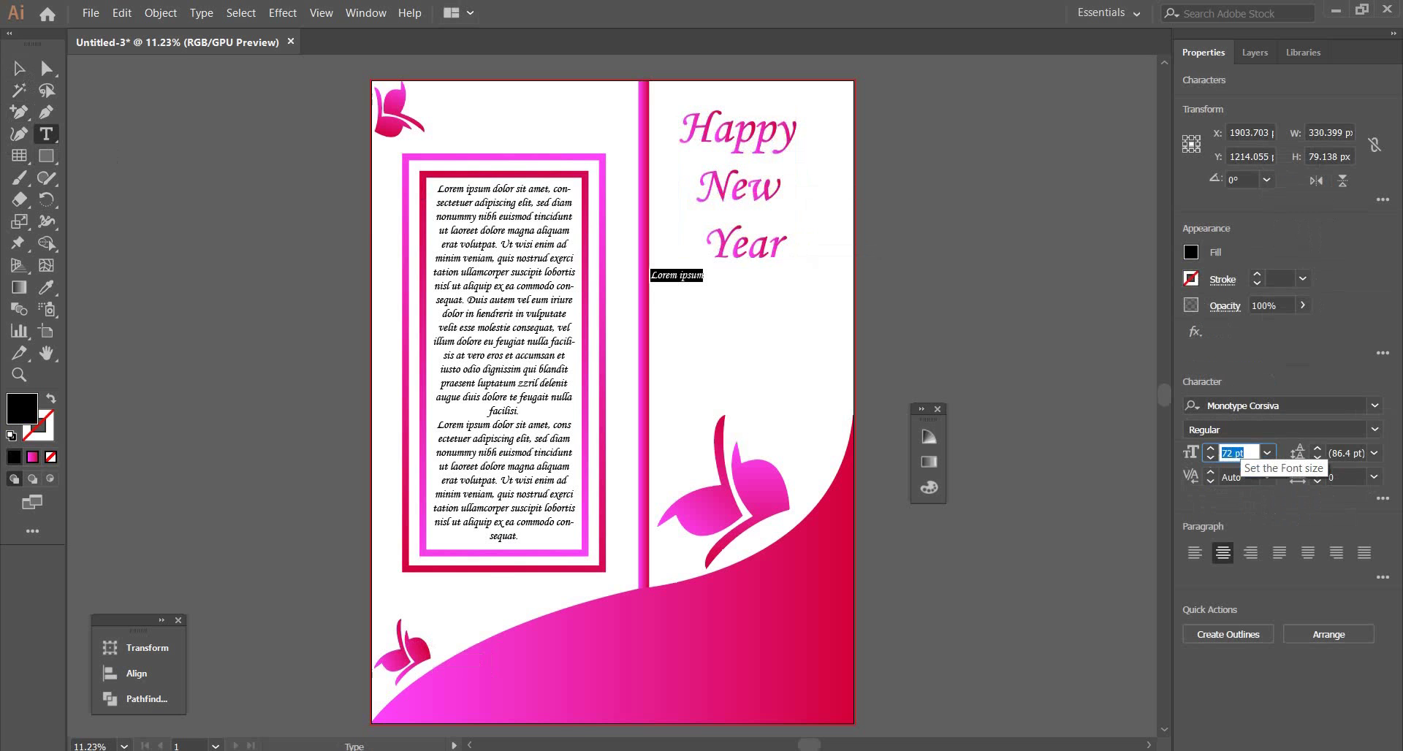
pyautogui.write('300')
pyautogui.press('Return')
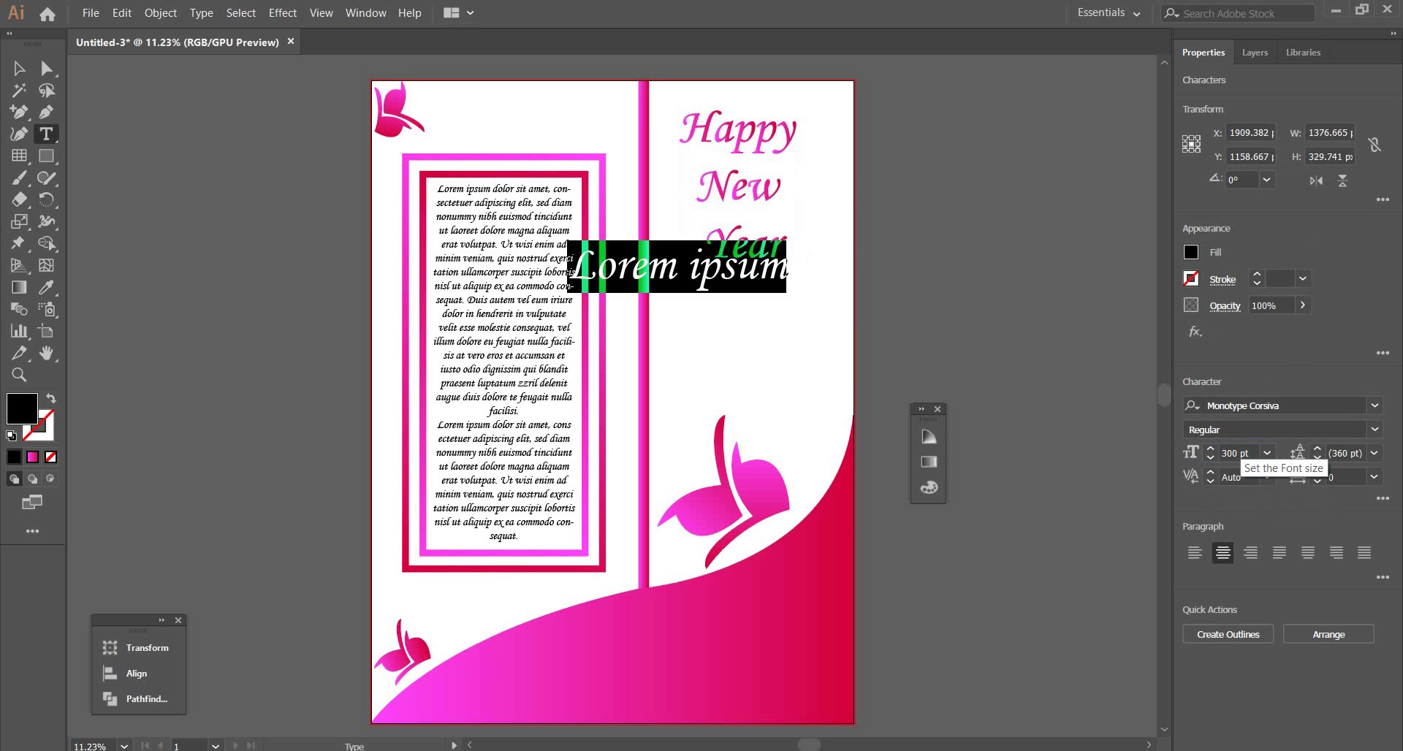
pyautogui.write('2021')
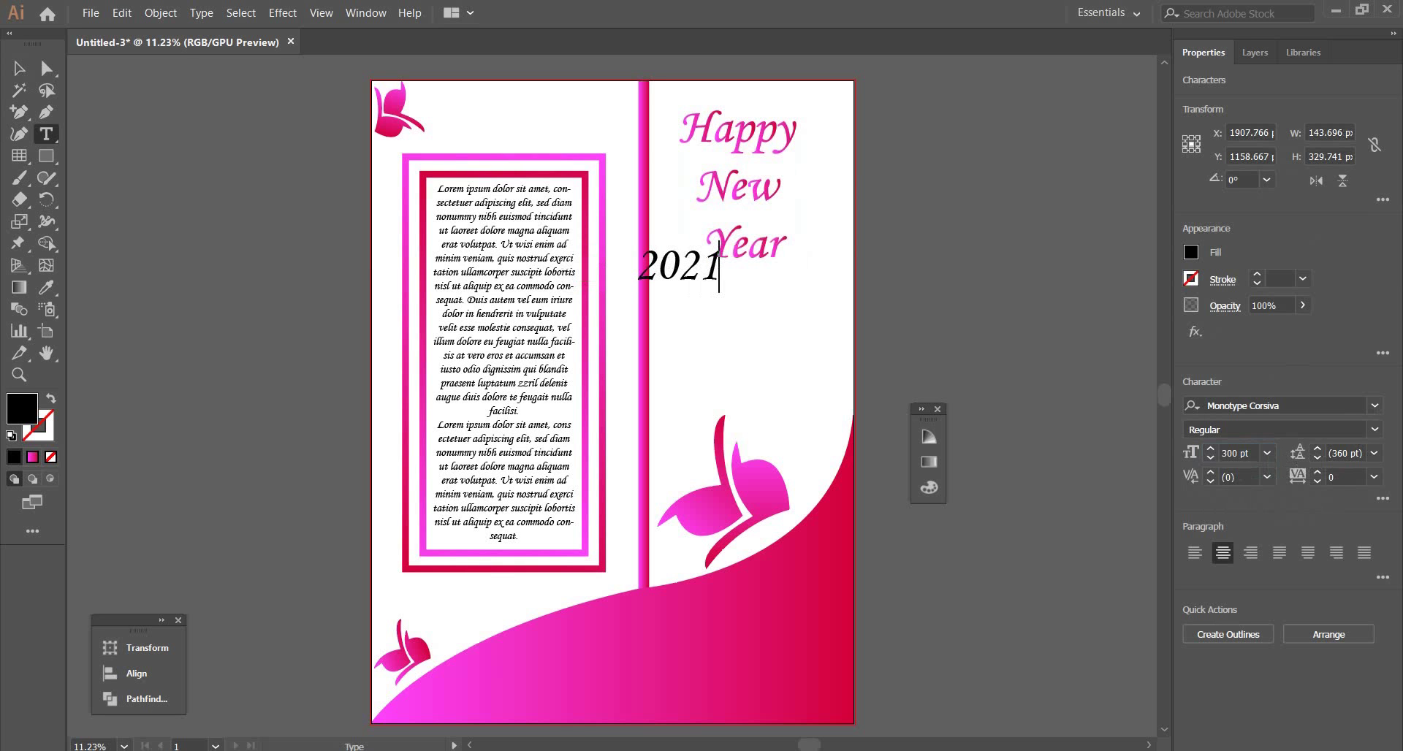
pyautogui.press('Escape')
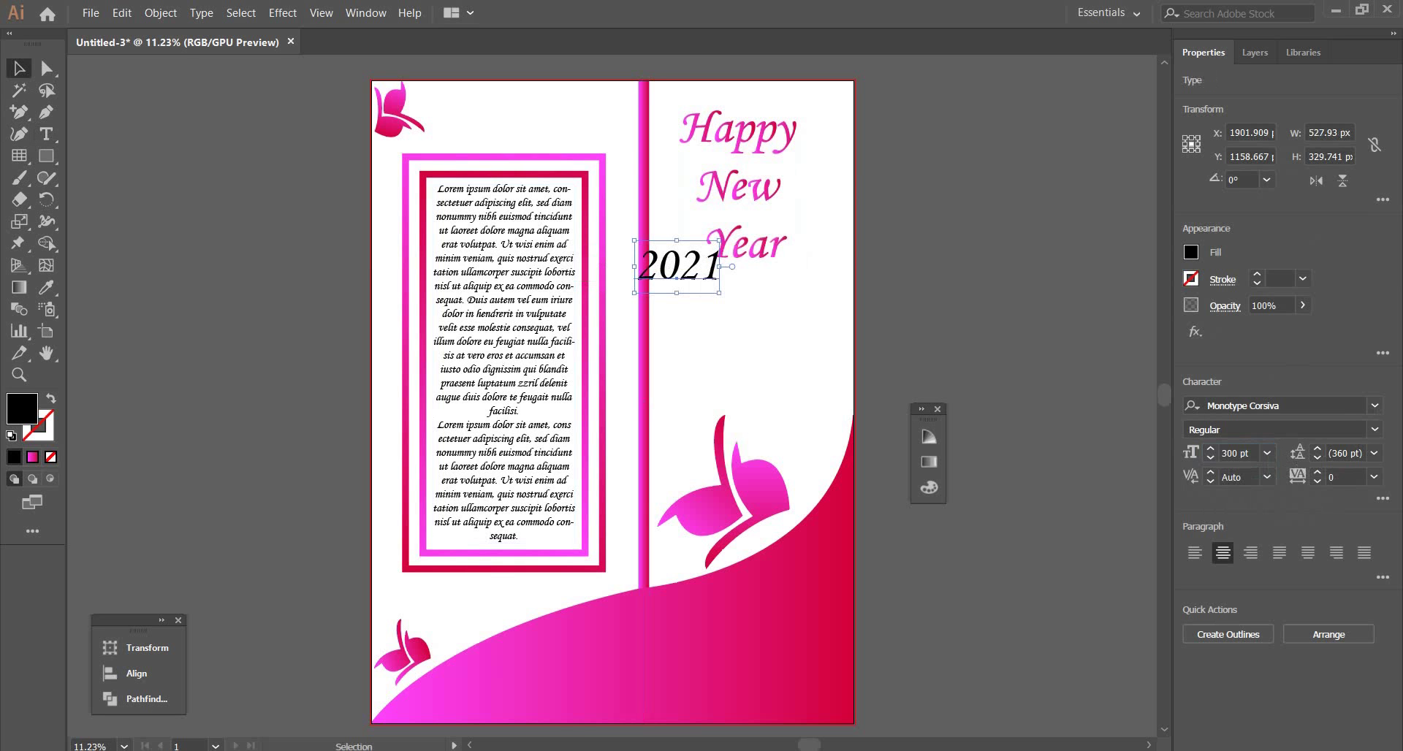
pyautogui.moveTo(708, 265); pyautogui.dragTo(768, 295)
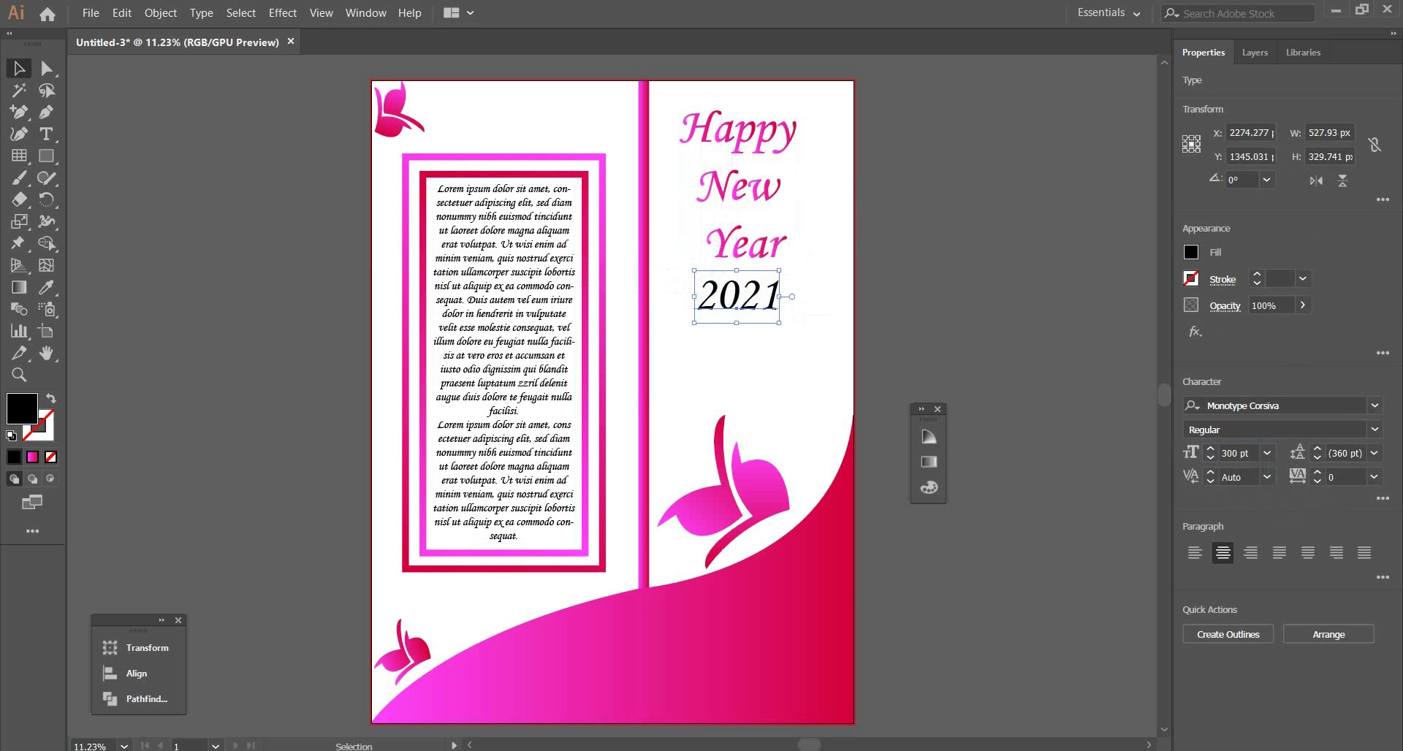
# Step: Convert the 2021 text to outlines, fill it with the pink-to-red linear gradient and deselect it
pyautogui.rightClick(756, 293)
pyautogui.click(797, 404)
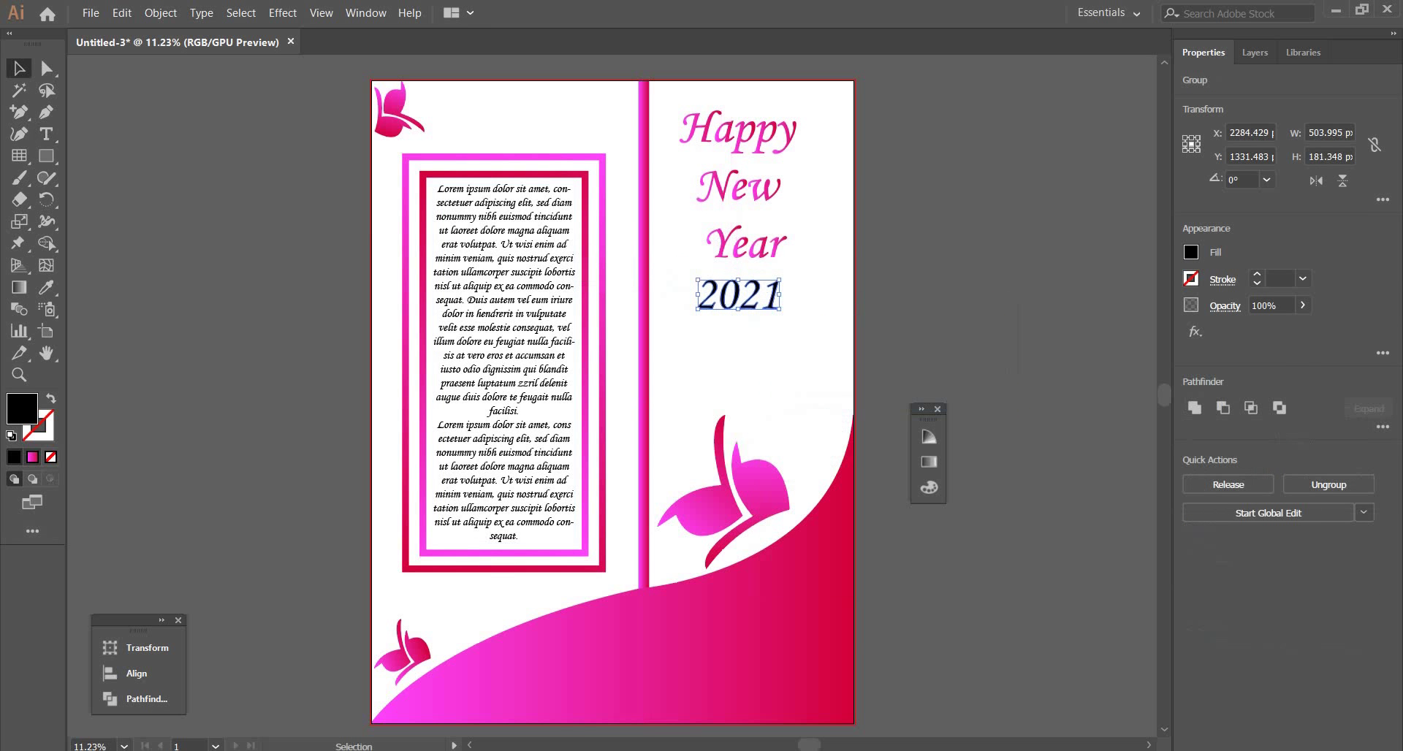
pyautogui.click(929, 462)
pyautogui.click(711, 461)
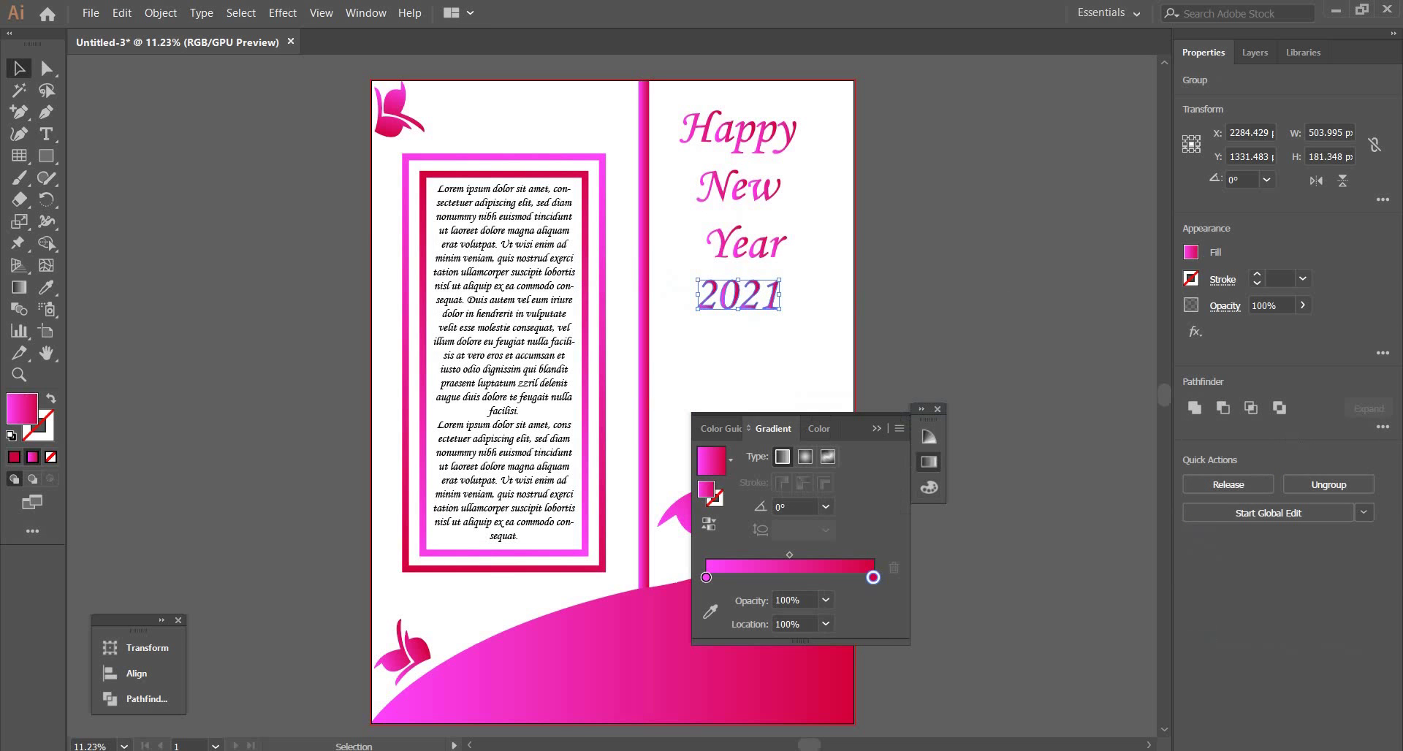
pyautogui.click(877, 429)
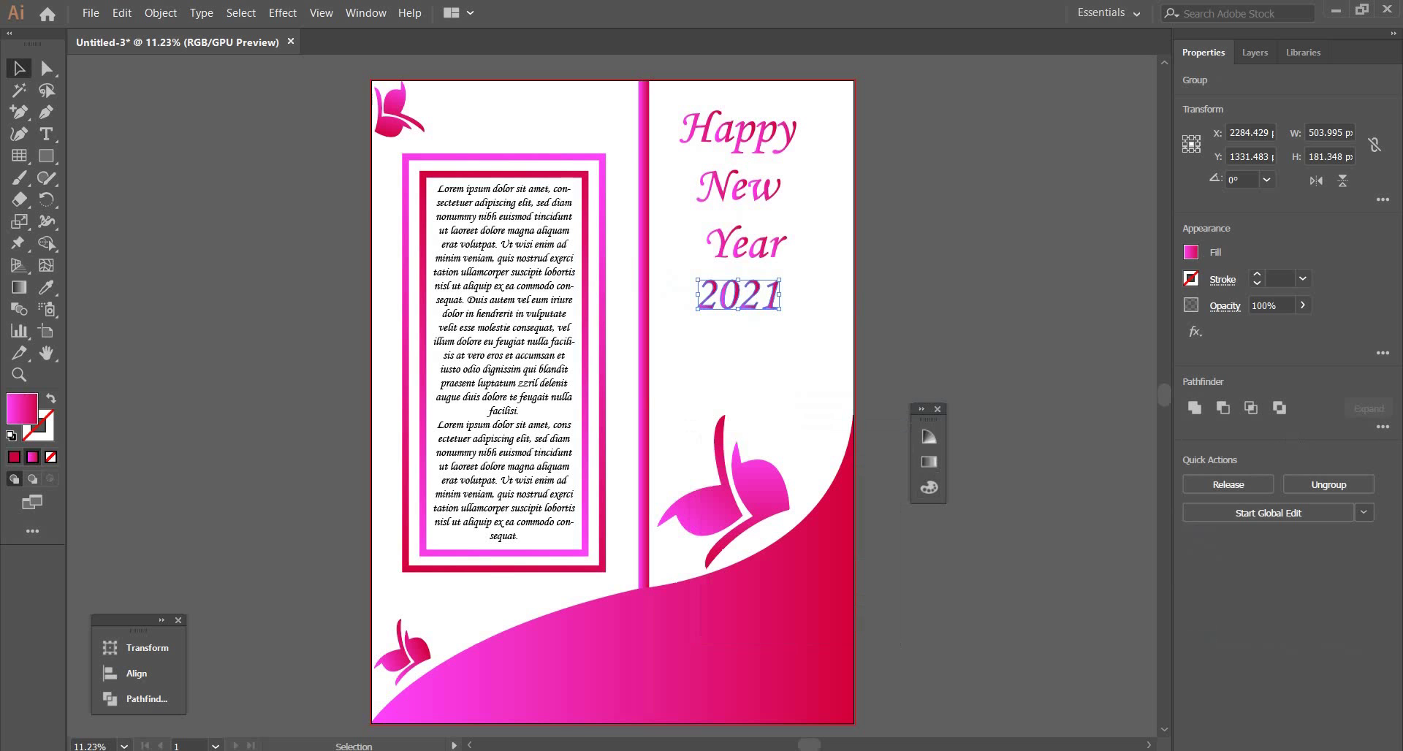
pyautogui.hotkey('ctrl', 'shift', 'a')
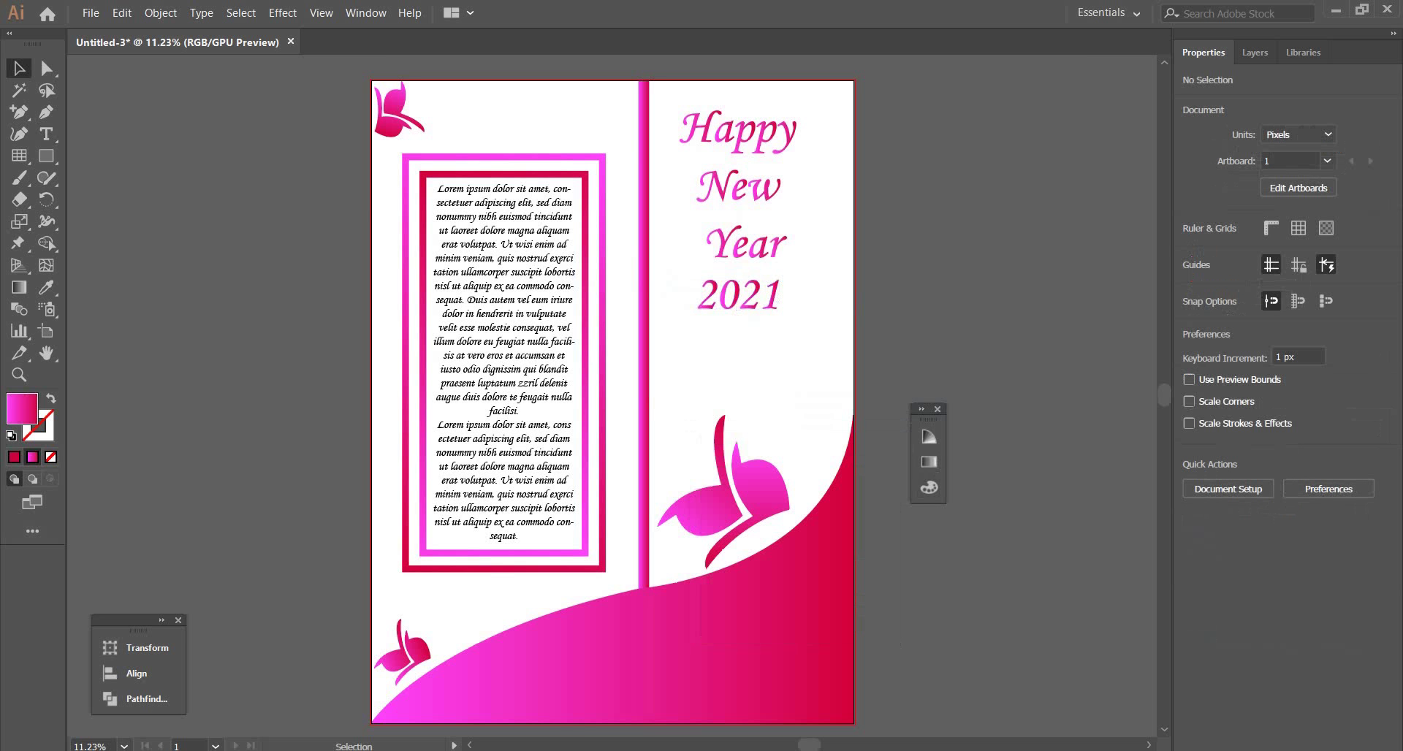
# Step: Centre the 2021 lettering and the Happy New Year greeting horizontally on each other and deselect them
pyautogui.click(745, 286)
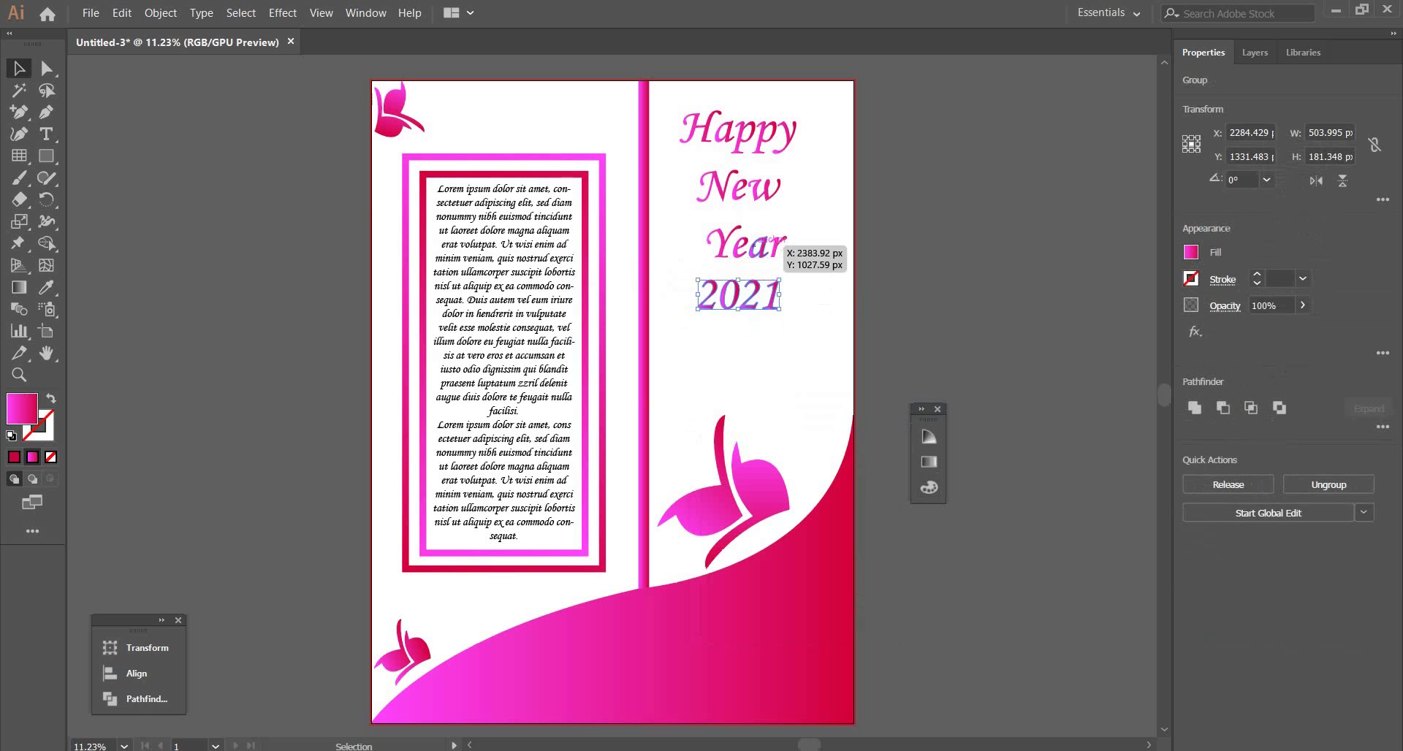
pyautogui.click(753, 246)
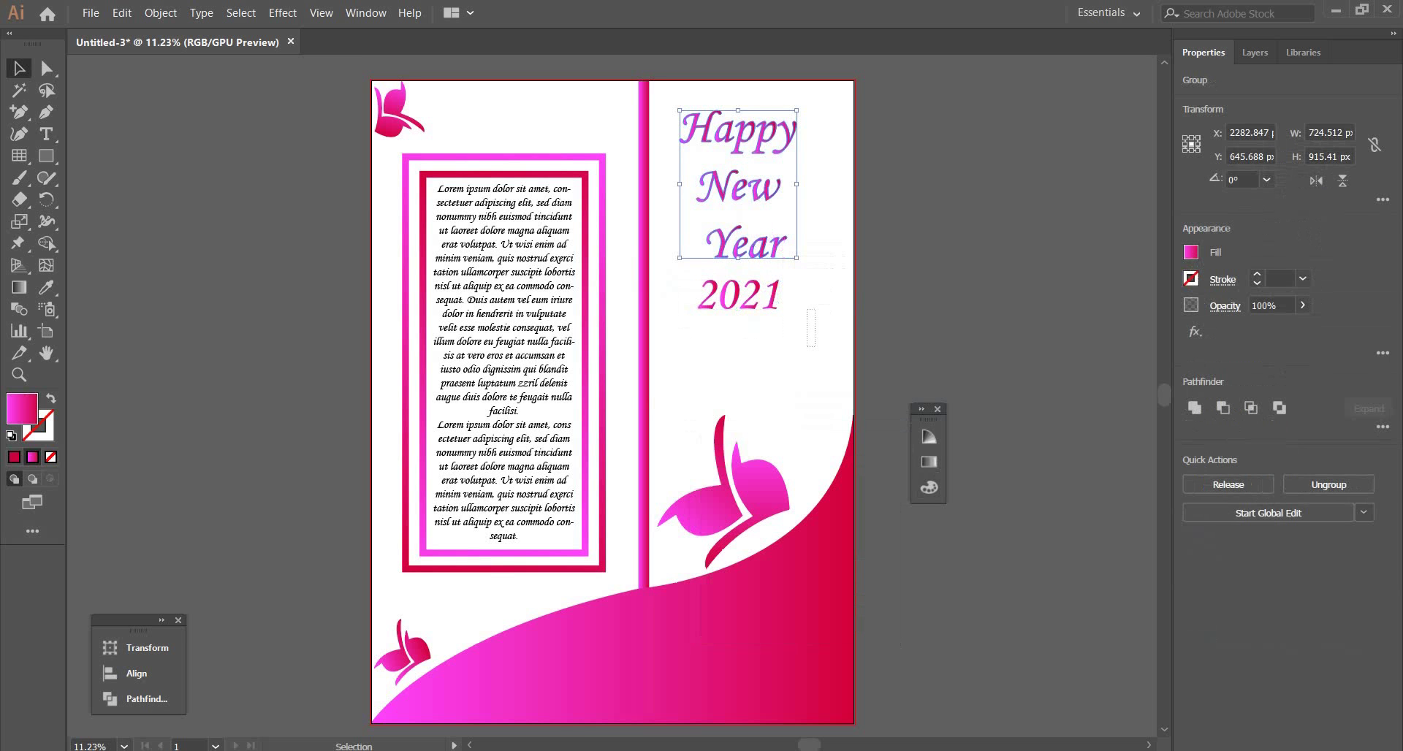
pyautogui.keyDown('shift'); pyautogui.click(757, 303); pyautogui.keyUp('shift')
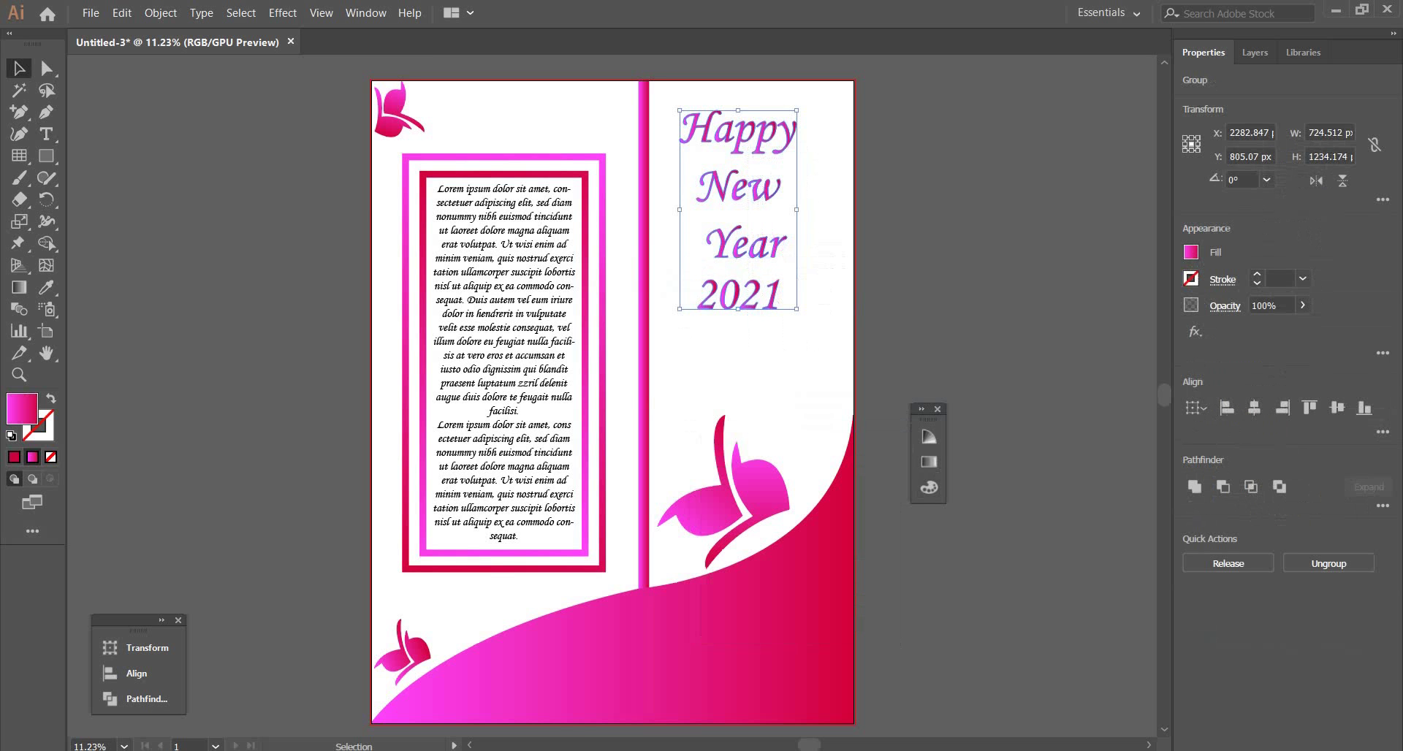
pyautogui.click(1254, 408)
pyautogui.click(895, 293)
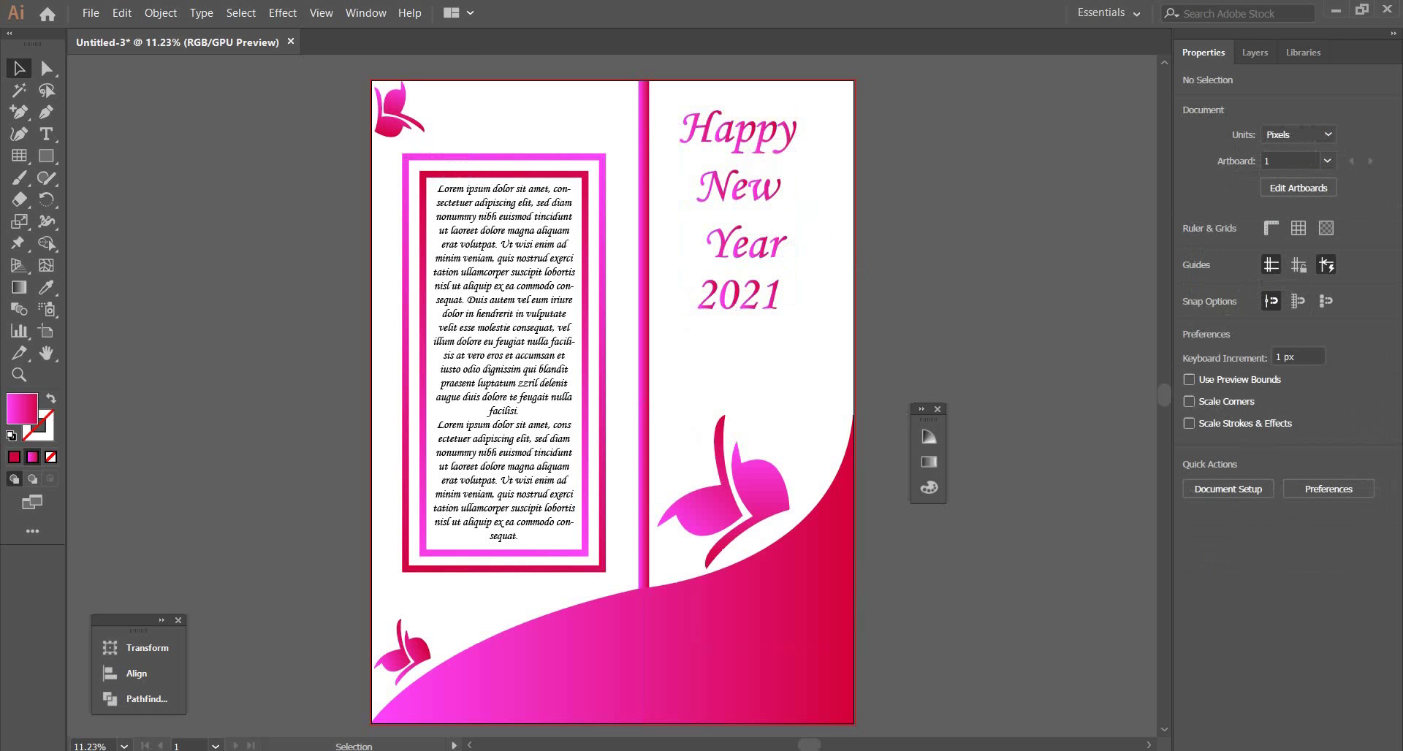
# Step: Nudge the double frame and its text block together about 12 px down and 17 px to the right
pyautogui.moveTo(397, 157); pyautogui.dragTo(513, 385)
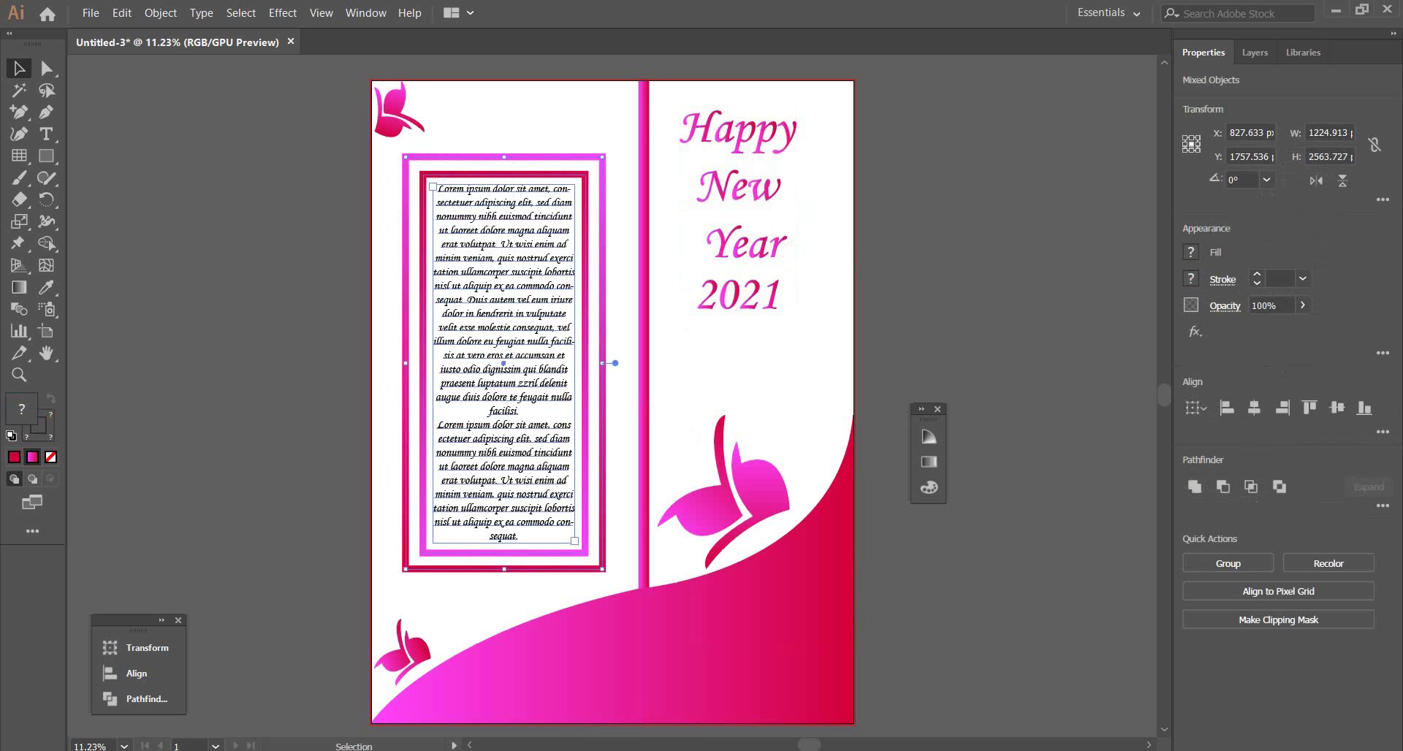
pyautogui.press('Down')
pyautogui.press('Down')
pyautogui.press('Down')
pyautogui.press('Down')
pyautogui.press('Down')
pyautogui.press('Down')
pyautogui.press('Down')
pyautogui.press('Down')
pyautogui.press('Down')
pyautogui.press('Down')
pyautogui.press('Down')
pyautogui.press('Down')
pyautogui.press('Down')
pyautogui.press('Down')
pyautogui.press('Down')
pyautogui.press('Down')
pyautogui.press('Down')
pyautogui.press('Down')
pyautogui.press('Down')
pyautogui.press('Down')
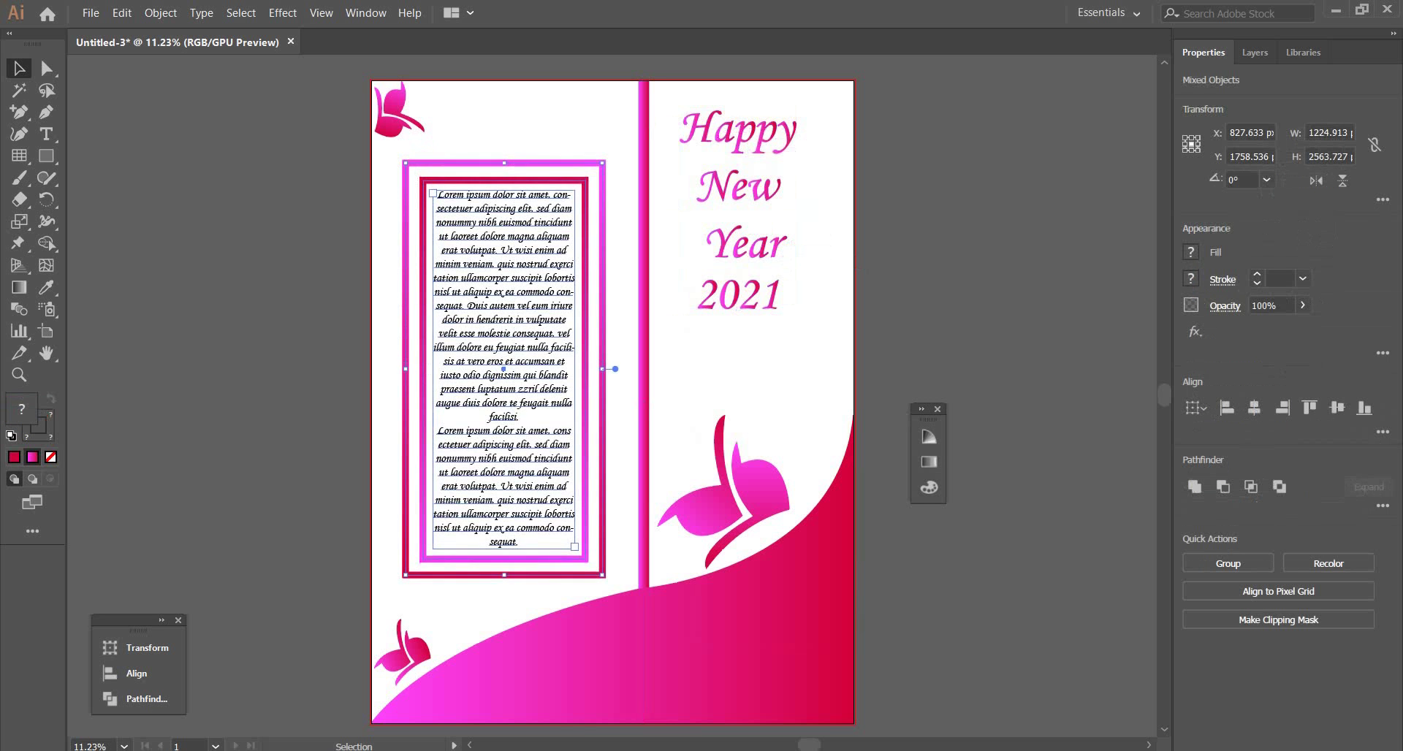
pyautogui.press('Down')
pyautogui.press('Down')
pyautogui.press('Down')
pyautogui.press('Down')
pyautogui.press('Down')
pyautogui.press('Down')
pyautogui.press('Down')
pyautogui.press('Down')
pyautogui.press('Down')
pyautogui.press('Down')
pyautogui.press('Down')
pyautogui.press('Down')
pyautogui.press('Down')
pyautogui.press('Down')
pyautogui.press('Down')
pyautogui.press('Down')
pyautogui.press('Down')
pyautogui.press('Down')
pyautogui.press('Down')
pyautogui.press('Down')
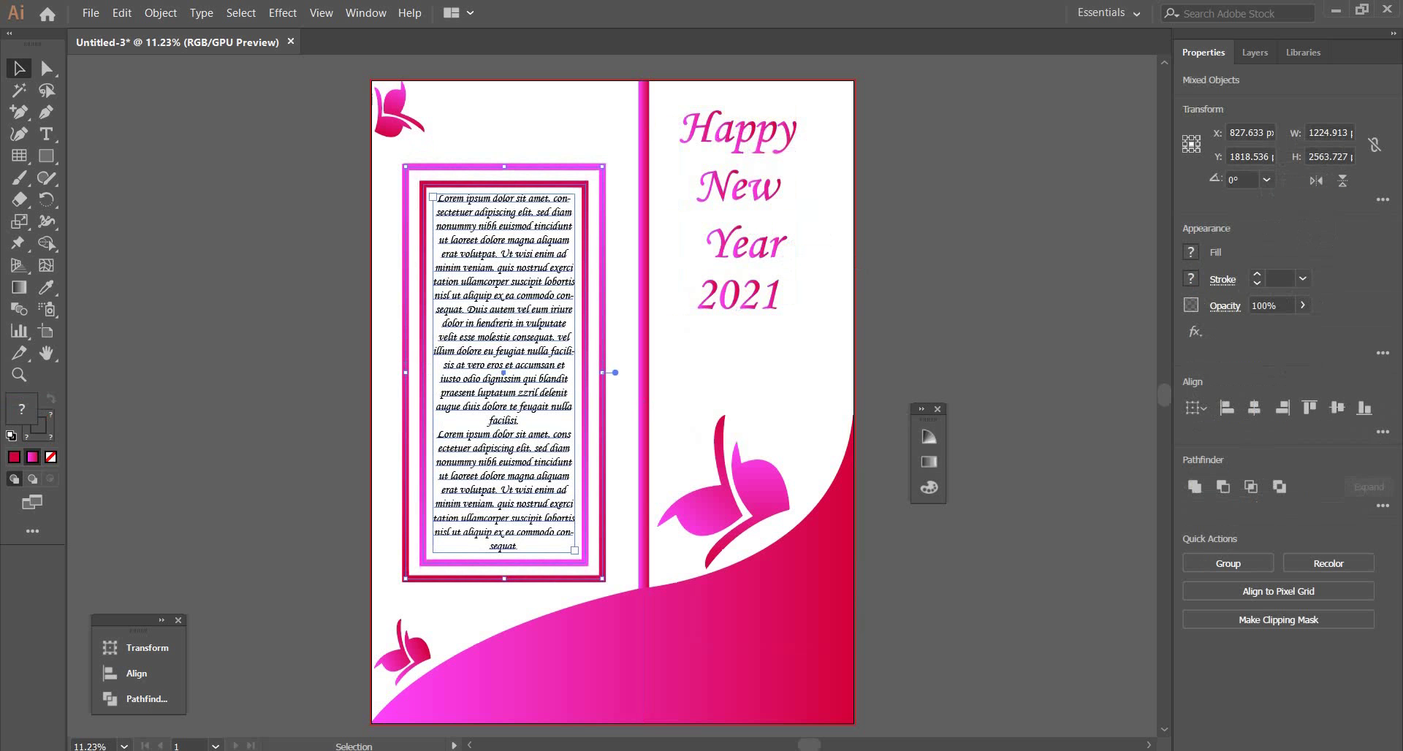
pyautogui.press('Up')
pyautogui.press('Up')
pyautogui.press('Up')
pyautogui.press('Up')
pyautogui.press('Up')
pyautogui.press('Up')
pyautogui.press('Up')
pyautogui.press('Up')
pyautogui.press('Up')
pyautogui.press('Up')
pyautogui.press('Up')
pyautogui.press('Up')
pyautogui.press('Up')
pyautogui.press('Up')
pyautogui.press('Up')
pyautogui.press('Up')
pyautogui.press('Up')
pyautogui.press('Up')
pyautogui.press('Up')
pyautogui.press('Up')
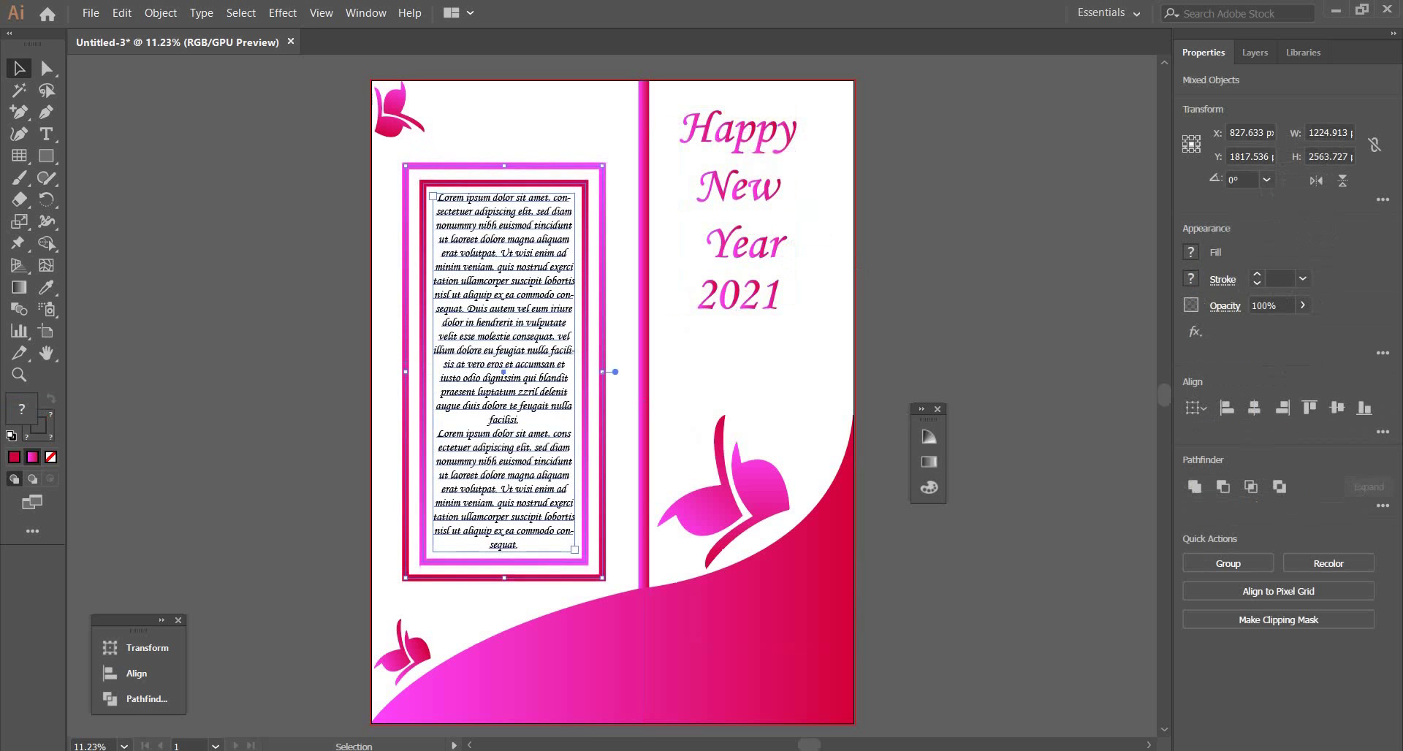
pyautogui.press('Up')
pyautogui.press('Up')
pyautogui.press('Up')
pyautogui.press('Up')
pyautogui.press('Up')
pyautogui.press('Up')
pyautogui.press('Up')
pyautogui.press('Up')
pyautogui.press('Up')
pyautogui.press('Up')
pyautogui.press('Up')
pyautogui.press('Up')
pyautogui.press('Up')
pyautogui.press('Up')
pyautogui.press('Up')
pyautogui.press('Up')
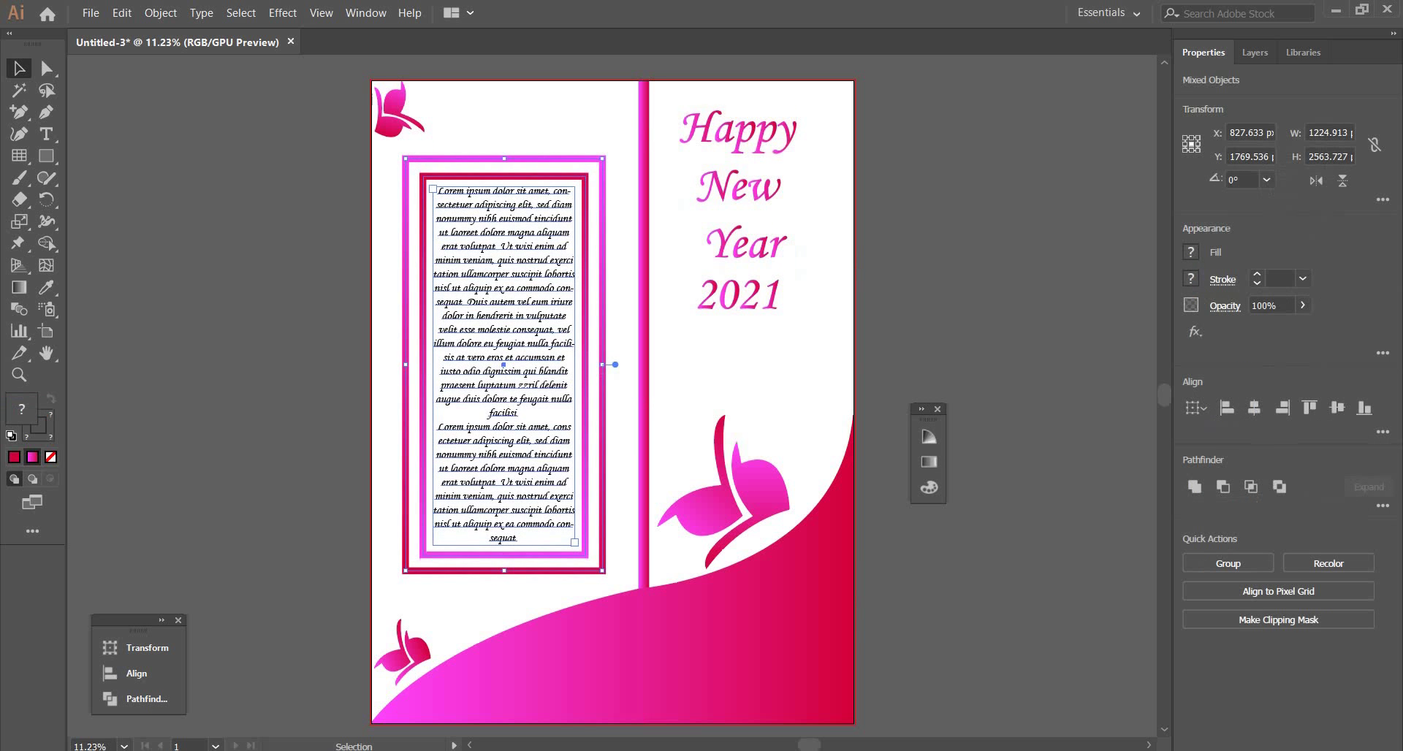
pyautogui.press('Right')
pyautogui.press('Right')
pyautogui.press('Right')
pyautogui.press('Right')
pyautogui.press('Right')
pyautogui.press('Right')
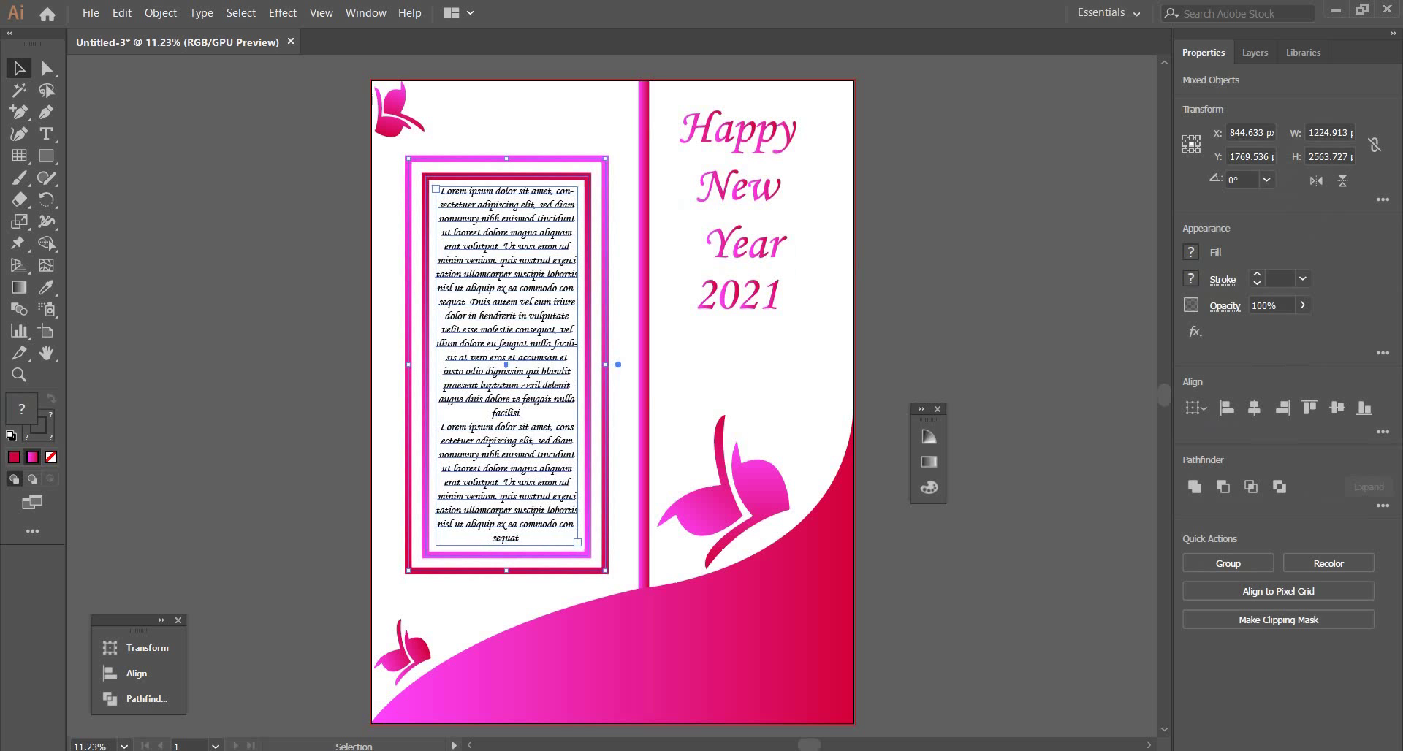
pyautogui.hotkey('ctrl', 'shift', 'a')
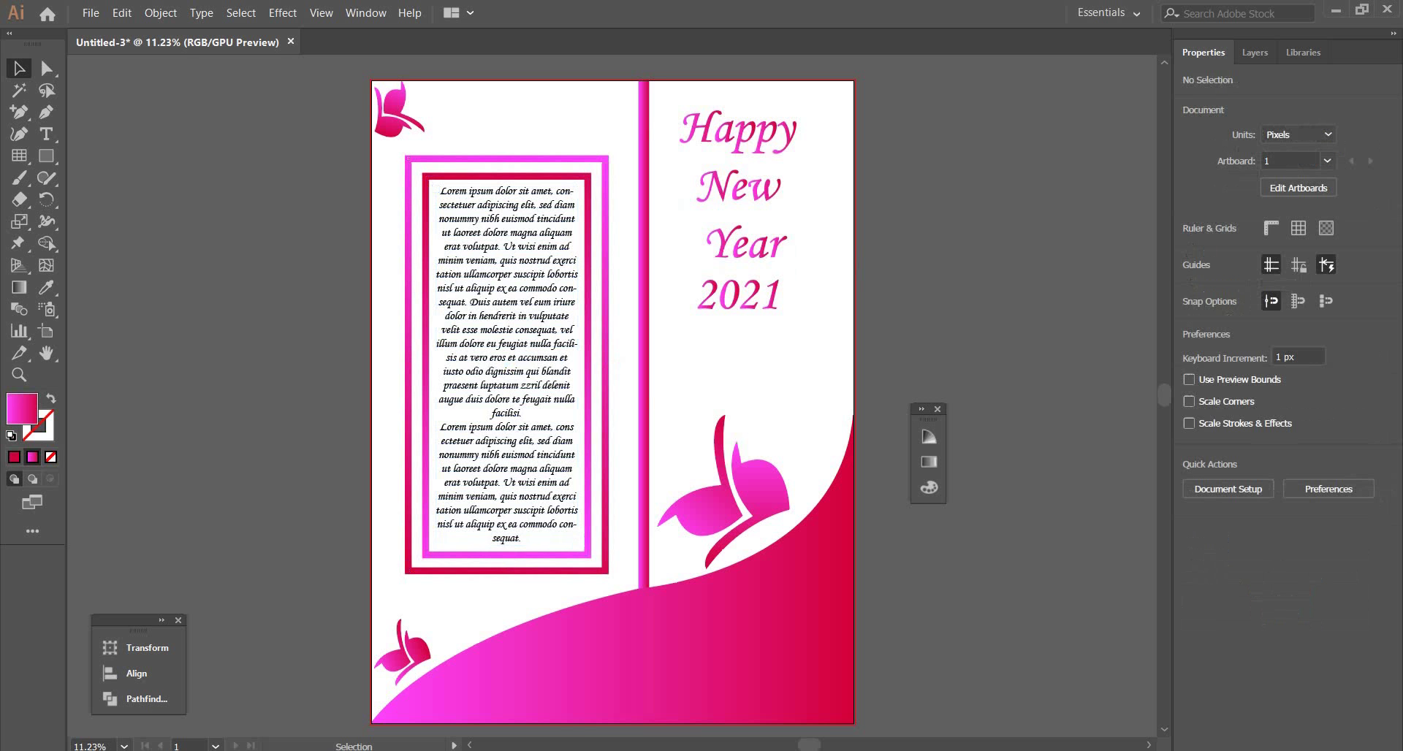
# Step: Move the small butterfly above the frame slightly right and down, away from the page corner, and deselect it
pyautogui.click(385, 115)
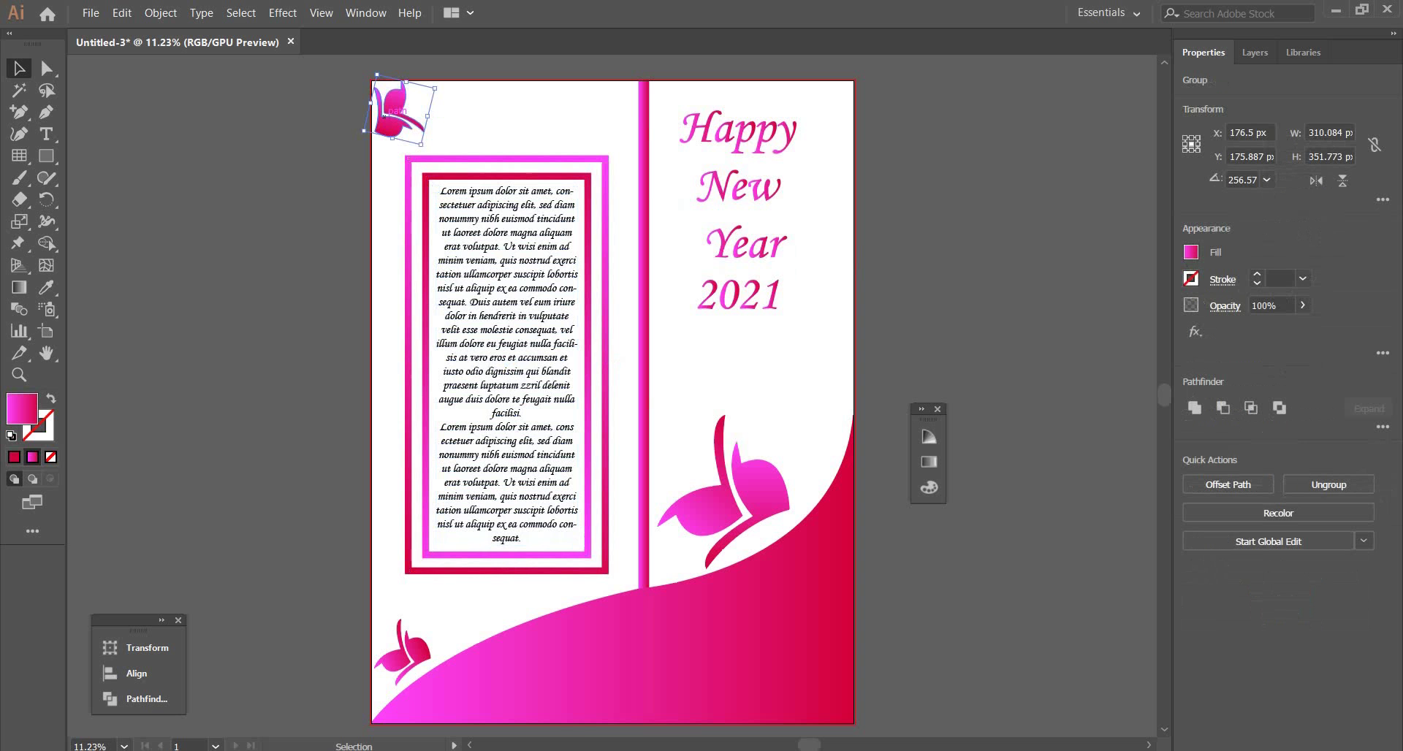
pyautogui.moveTo(384, 115); pyautogui.dragTo(407, 117)
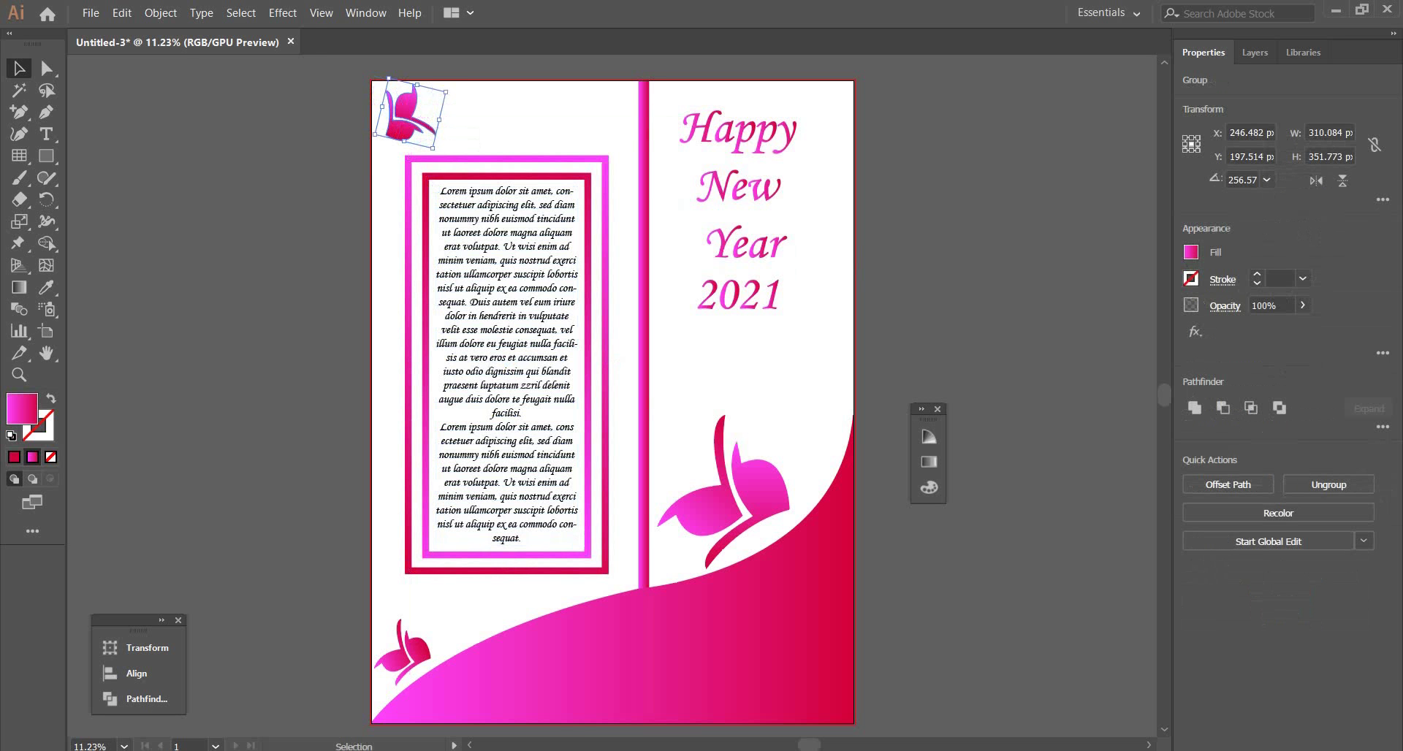
pyautogui.moveTo(410, 112); pyautogui.dragTo(415, 121)
pyautogui.click(322, 139)
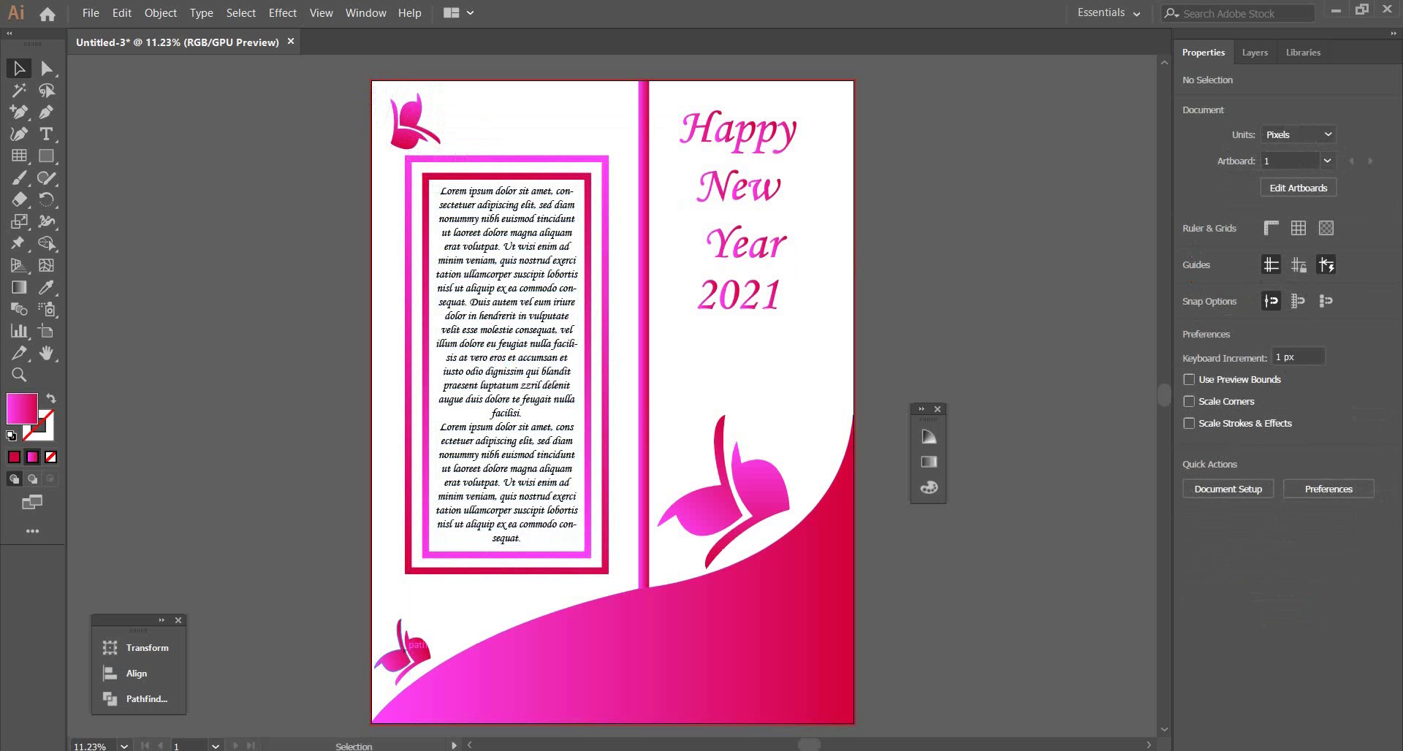
# Step: Rotate the small lower butterfly to about 305° and place it just beneath the frame's lower-left corner, at about X 251, Y 3241 px
pyautogui.moveTo(421, 630); pyautogui.dragTo(405, 602)
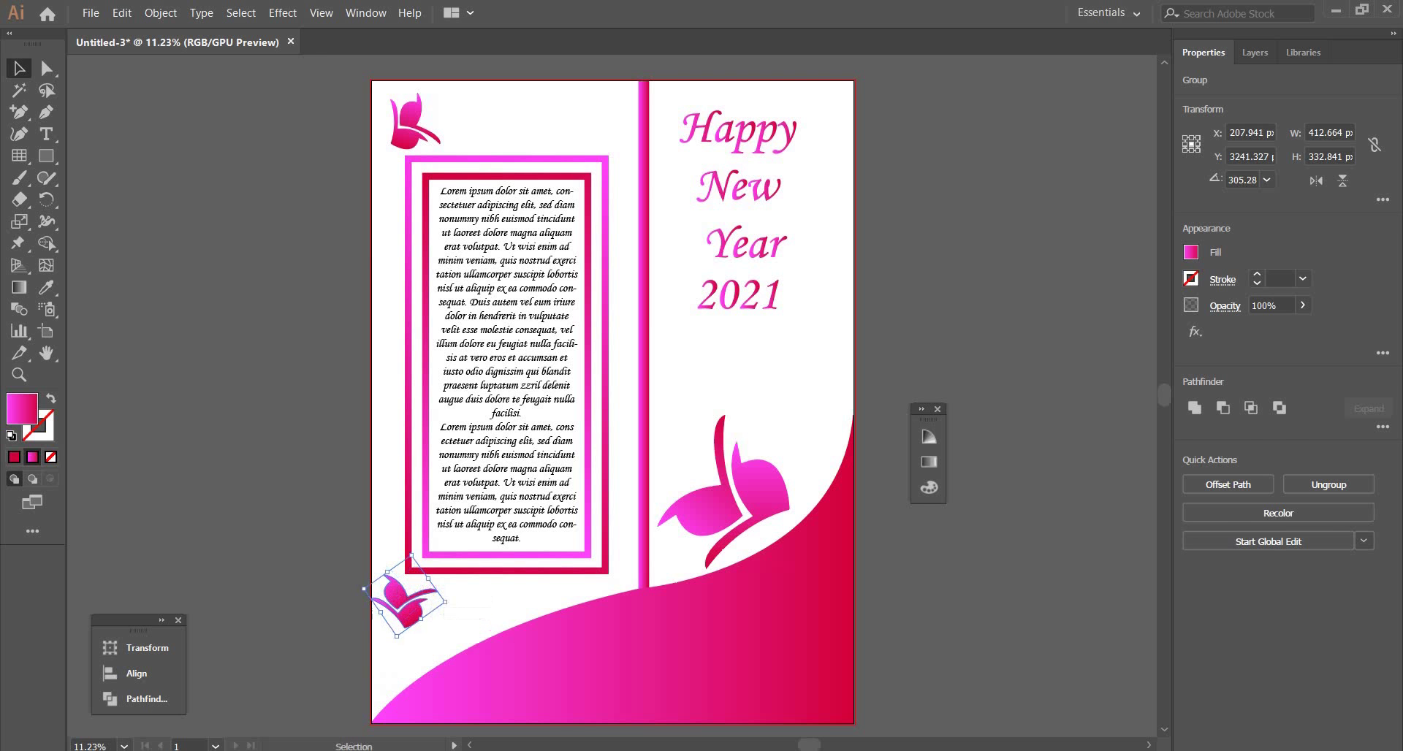
pyautogui.hotkey('ctrl', 'shift', 'a')
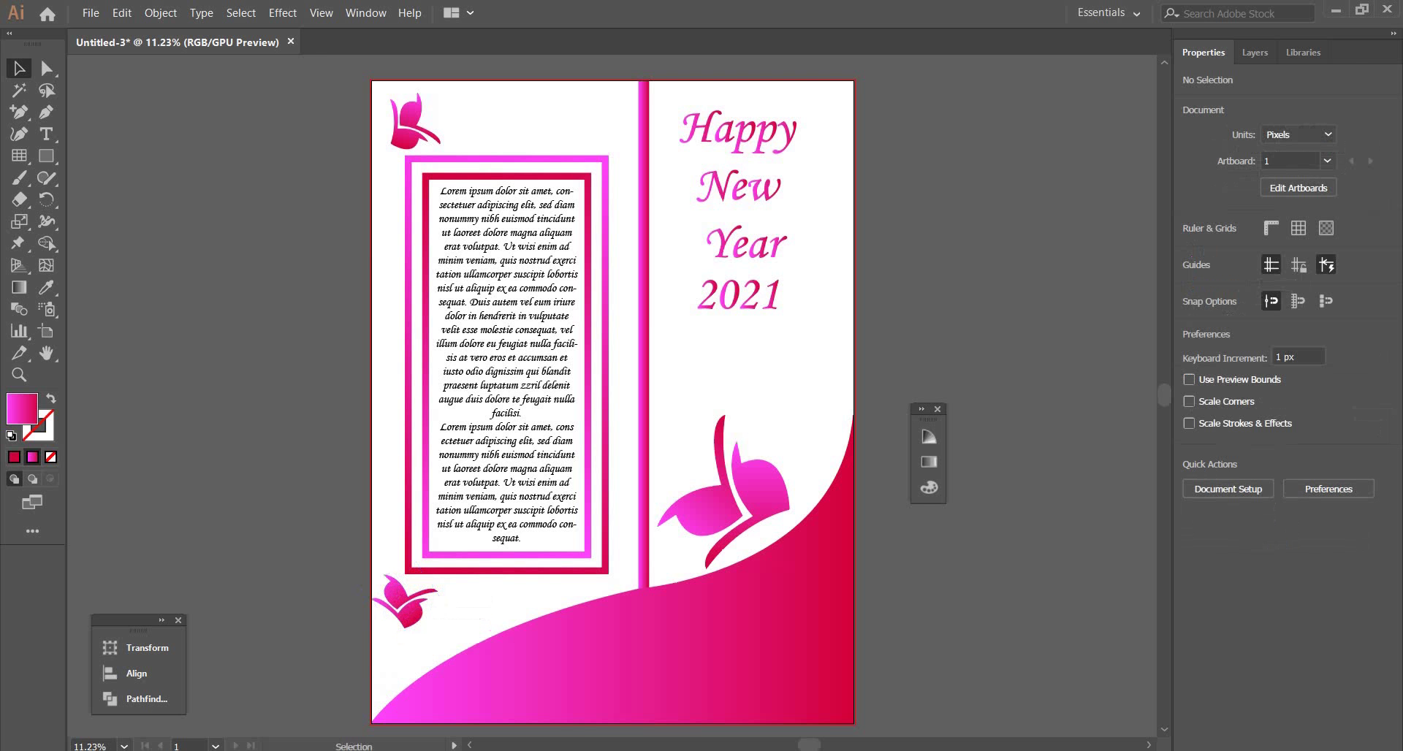
pyautogui.click(405, 600)
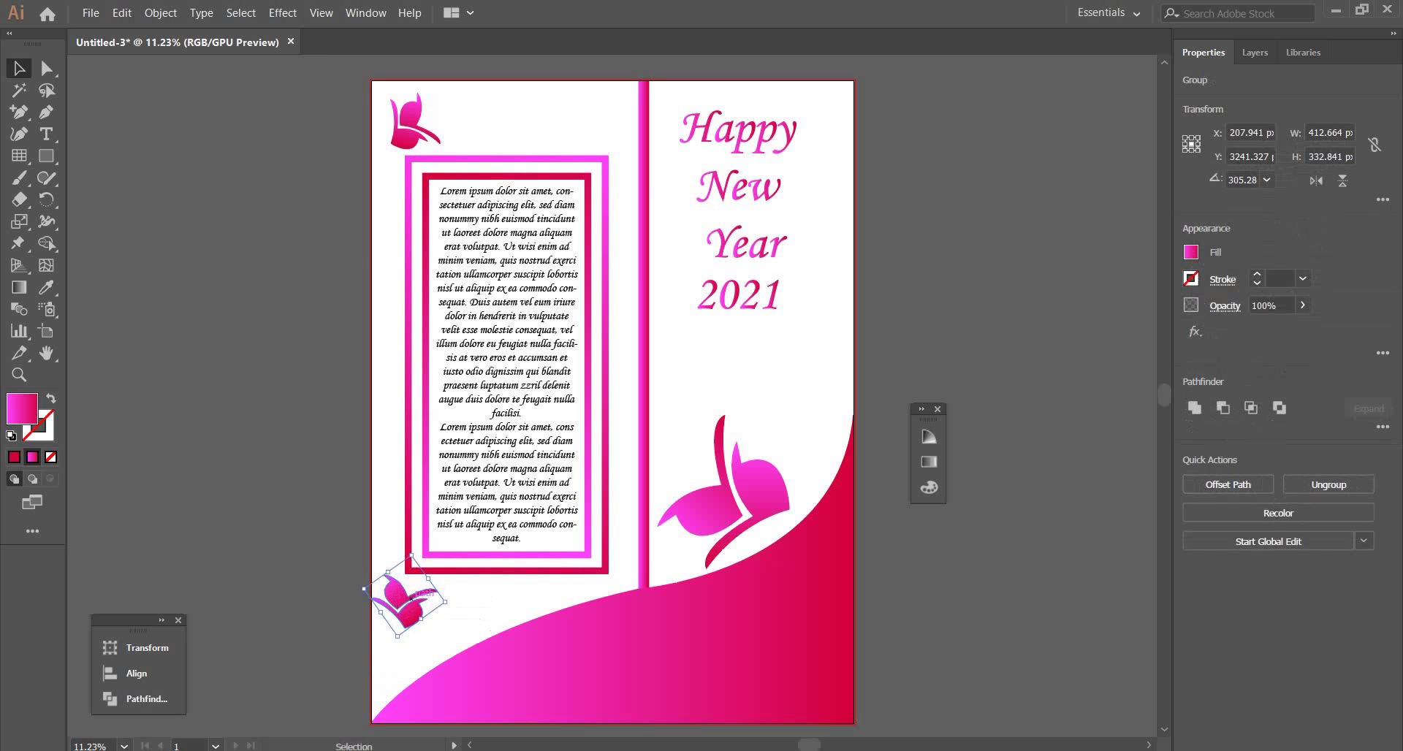
pyautogui.press('Right')
pyautogui.press('Right')
pyautogui.press('Right')
pyautogui.press('Right')
pyautogui.press('Right')
pyautogui.press('Right')
pyautogui.press('Right')
pyautogui.press('Right')
pyautogui.press('Right')
pyautogui.press('Right')
pyautogui.press('Right')
pyautogui.press('Right')
pyautogui.press('Right')
pyautogui.press('Right')
pyautogui.press('Right')
pyautogui.press('Right')
pyautogui.press('Right')
pyautogui.press('Right')
pyautogui.press('Right')
pyautogui.press('Right')
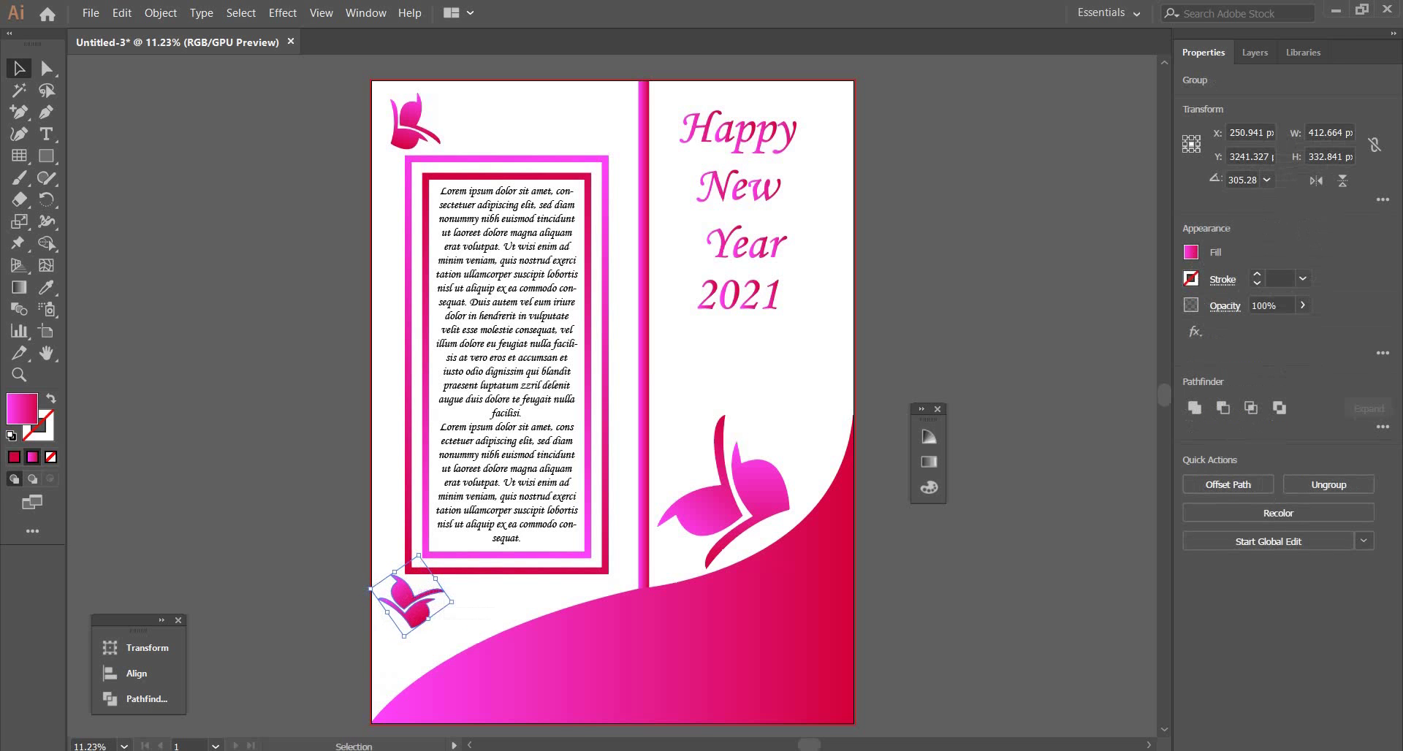
pyautogui.hotkey('ctrl', 'shift', 'a')
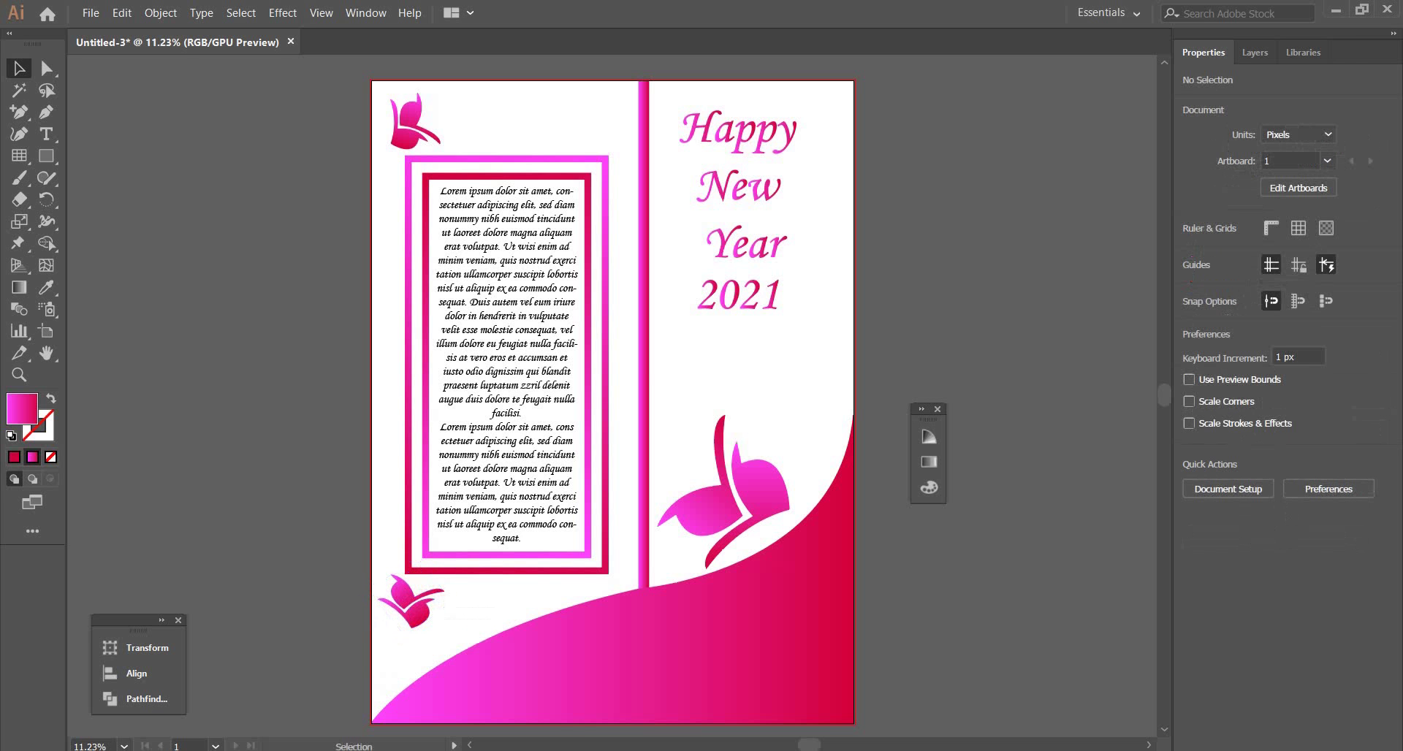